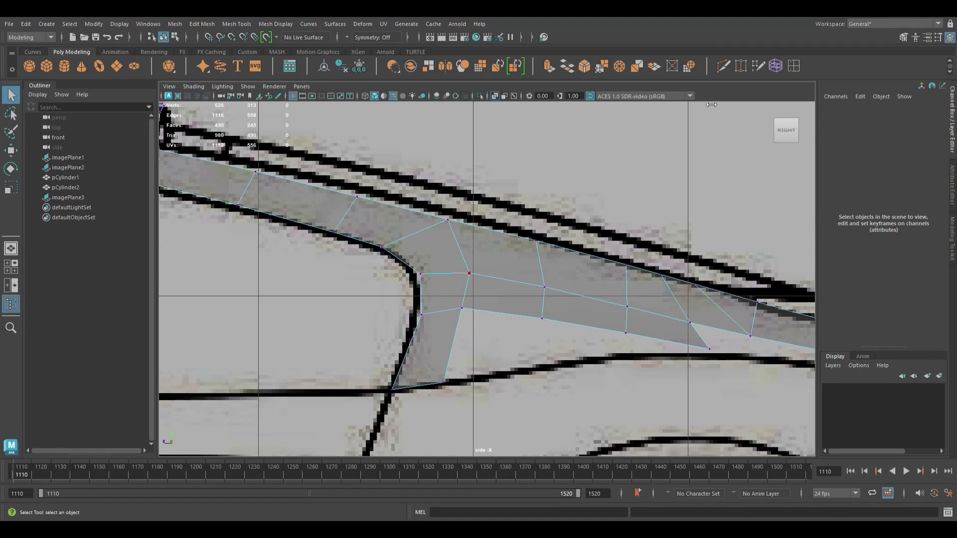
- Multi-Cut the fender face near the junction and ready the new vertex for moving
left_click(448, 220)
key("w")
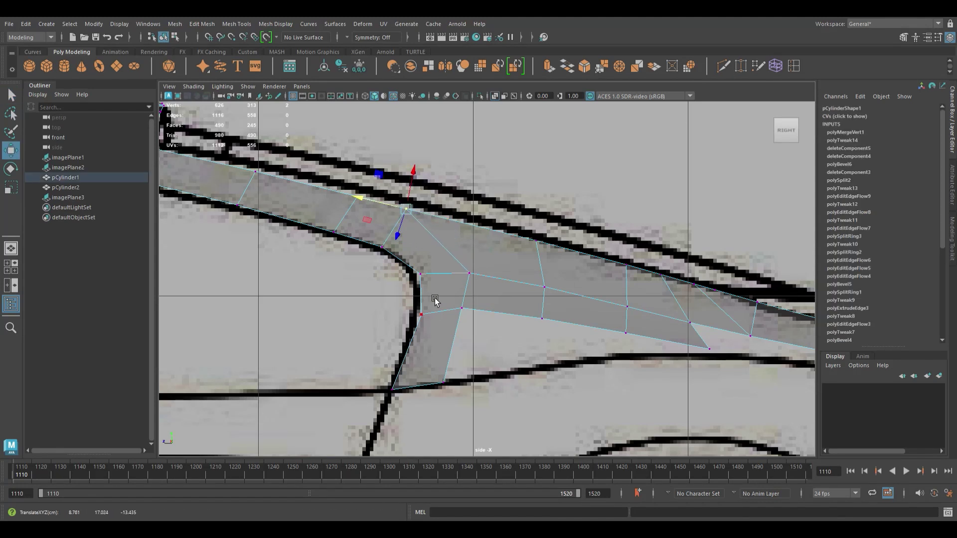
scroll(427, 289, "up", 1)
right_click_drag(427, 289, 405, 268, "shift")
left_click(463, 230)
key("w")
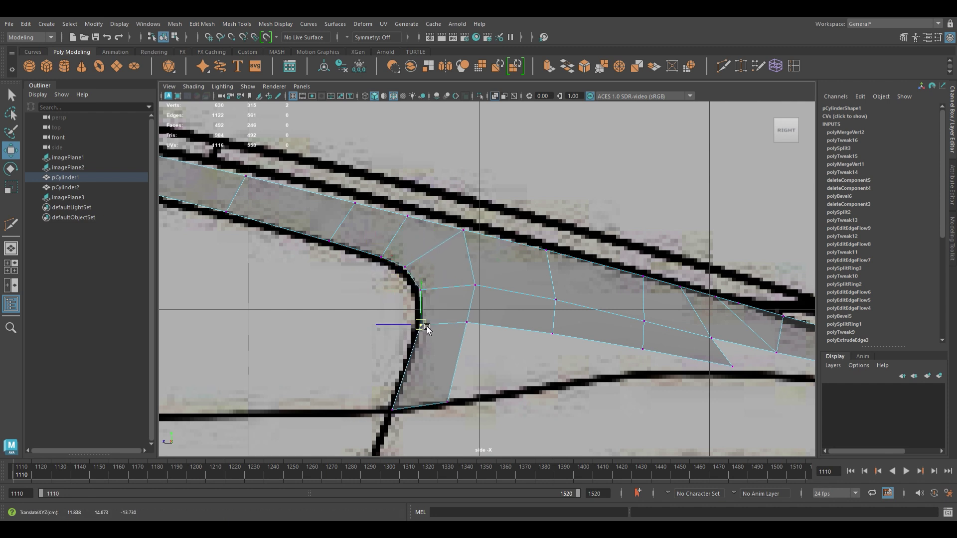
- Zoom out and move to the top blueprint view
scroll(427, 327, "down", 2)
scroll(451, 359, "down", 1)
scroll(448, 324, "down", 2)
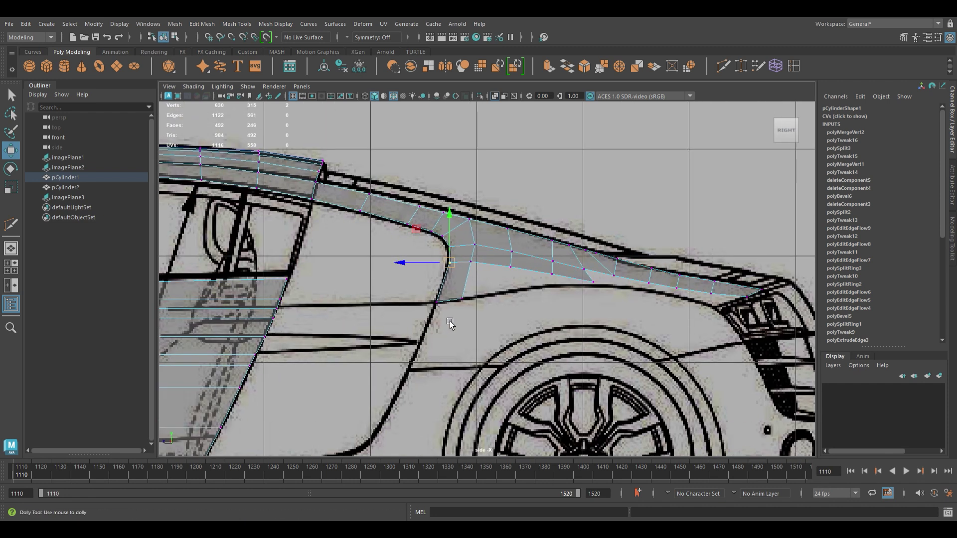
left_click_drag(451, 324, 495, 237)
scroll(549, 299, "up", 4)
scroll(482, 263, "up", 1)
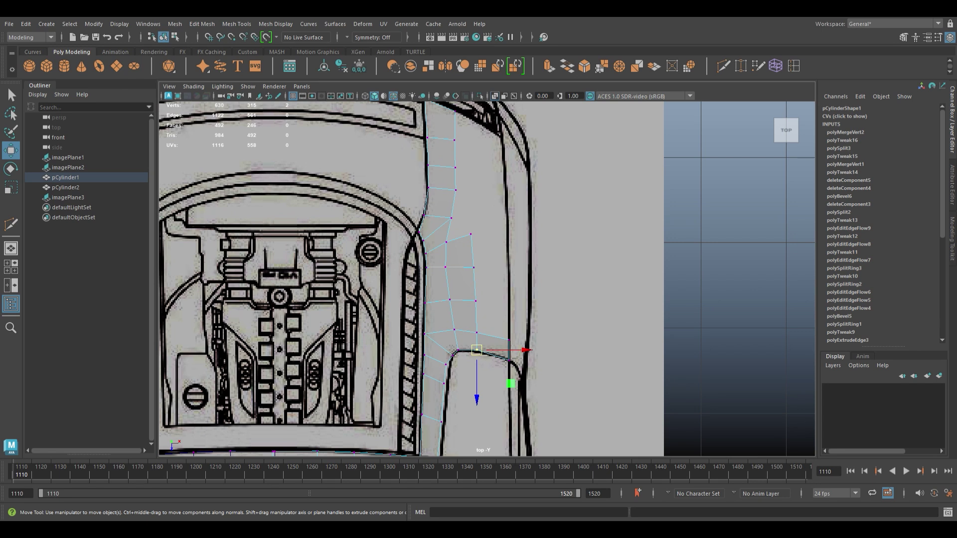
scroll(444, 284, "down", 2)
- Extrude the strip's border edge outward along the top blueprint
scroll(463, 294, "up", 2)
left_click(473, 287)
right_click_drag(466, 328, 469, 180)
left_click_drag(502, 223, 512, 308, "shift")
scroll(513, 306, "up", 1)
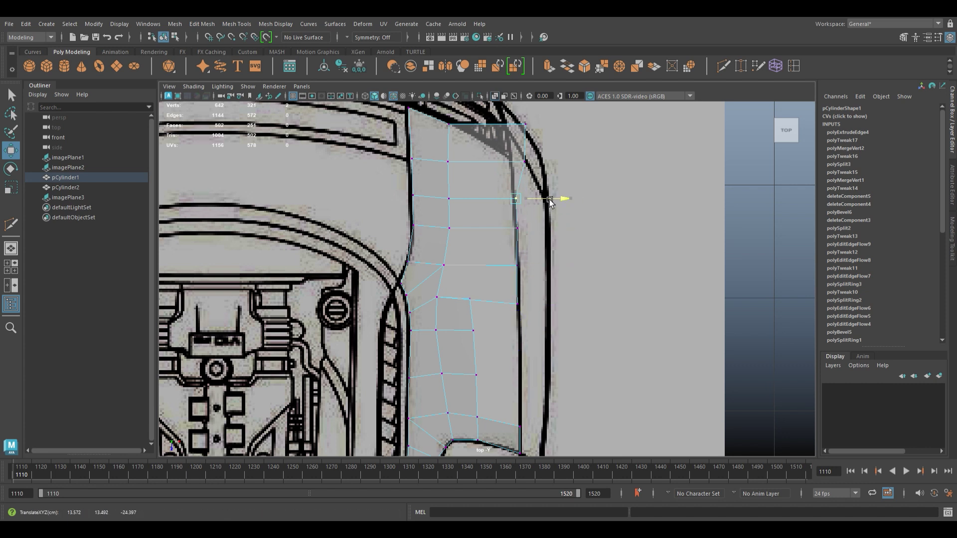
- Pull the strip's corner and outer vertices onto the blueprint outline
middle_click_drag(551, 201, 552, 270, "alt")
left_click_drag(543, 202, 519, 230)
mouse_move(534, 198)
left_mouse_down()
mouse_move(519, 232)
mouse_move(541, 235)
left_mouse_up()
scroll(520, 231, "up", 2)
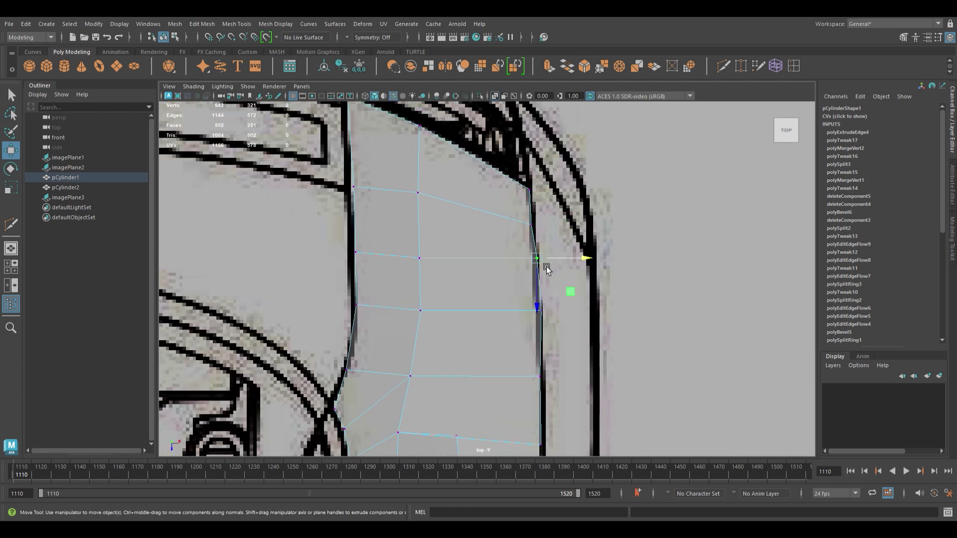
middle_click_drag(582, 317, 583, 249, "alt")
left_click_drag(576, 306, 531, 333)
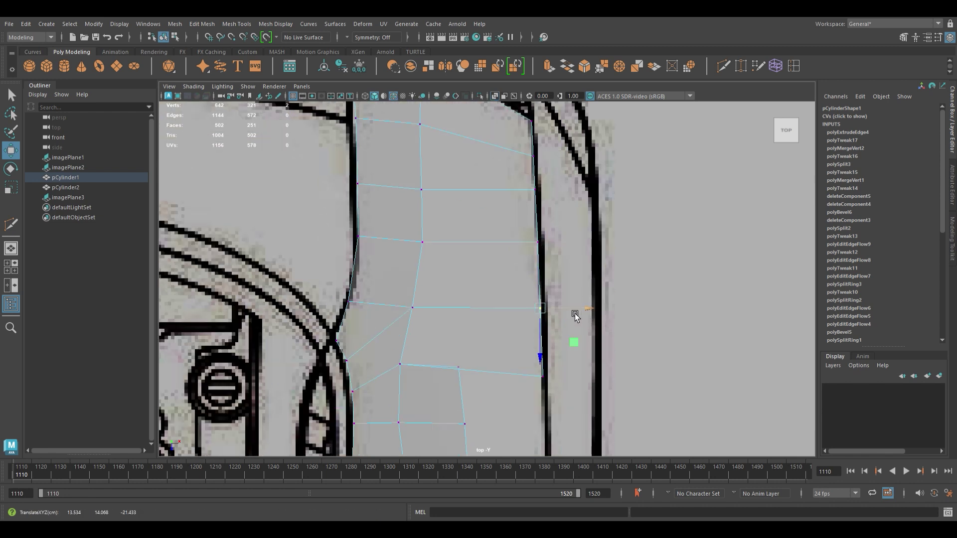
right_click_drag(575, 316, 462, 193, "alt")
- Insert a new edge loop along the strip and move its vertices onto the blueprint line
middle_click_drag(453, 239, 483, 365, "alt")
left_click(472, 314)
left_click_drag(457, 262, 469, 277)
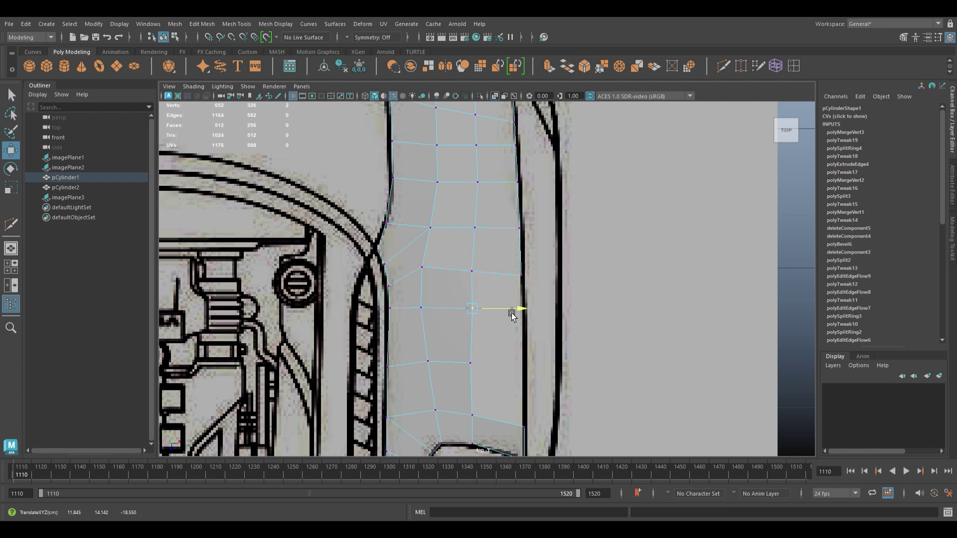
left_click(423, 268)
middle_click_drag(425, 272, 431, 365, "alt")
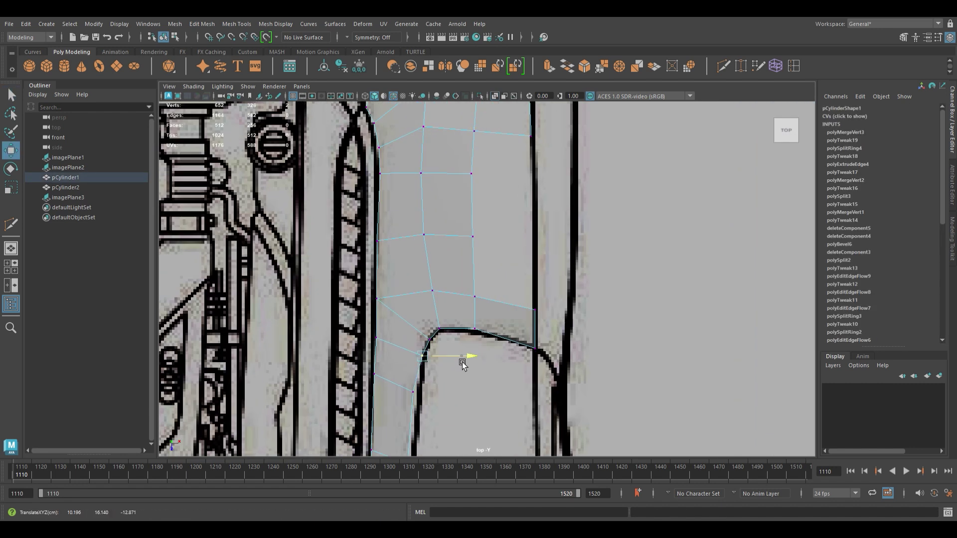
- Bevel the corner edge with 0.5 fraction and 1 segment
mouse_move(447, 399)
middle_mouse_down("alt")
mouse_move(427, 316)
mouse_move(484, 256)
middle_mouse_up("alt")
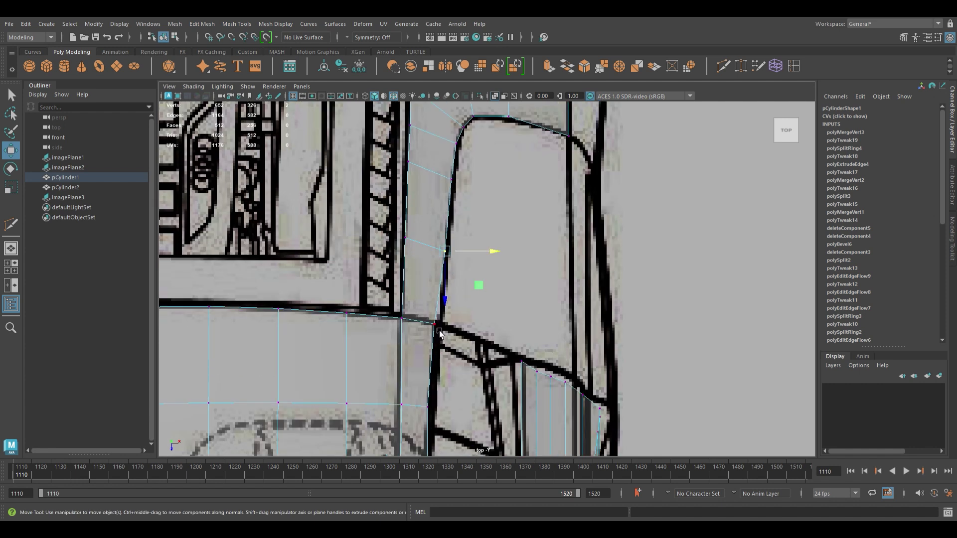
left_click(425, 245)
key("ctrl+b")
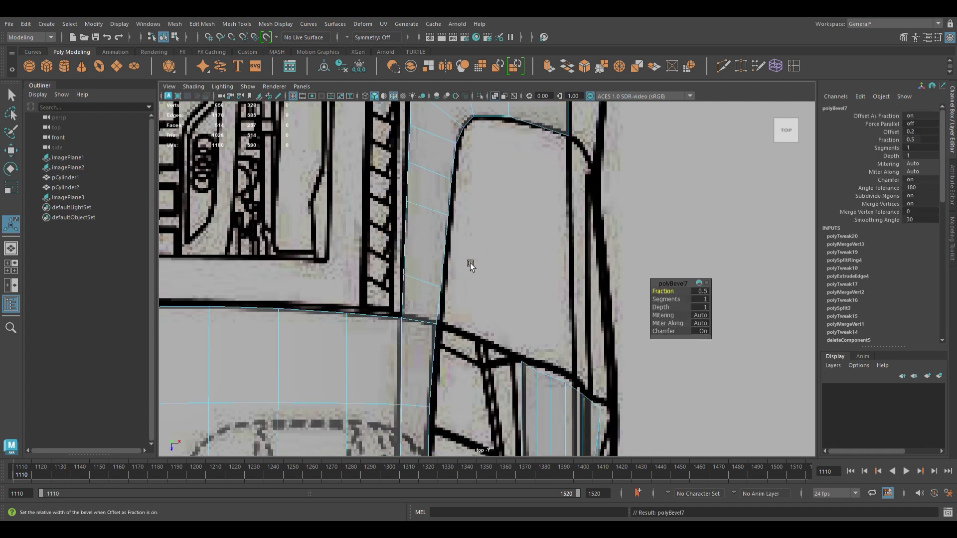
- Edit Edge Flow on the fender edge, push the extruded outer edges out, and merge the outer vertex
left_click(441, 187)
middle_click_drag(413, 349, 419, 337, "alt")
key("w")
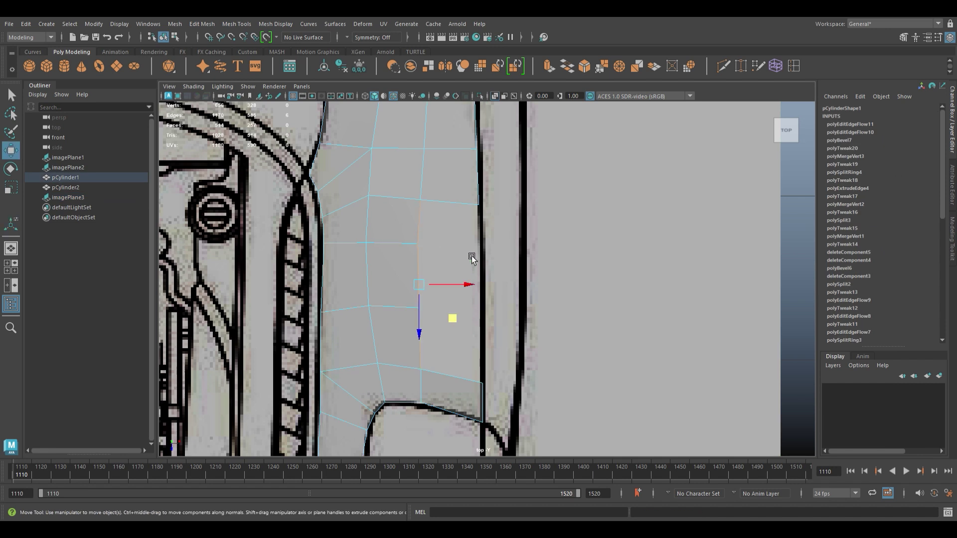
left_click_drag(468, 284, 538, 286, "shift")
left_click_drag(526, 352, 476, 391)
key("ctrl+m")
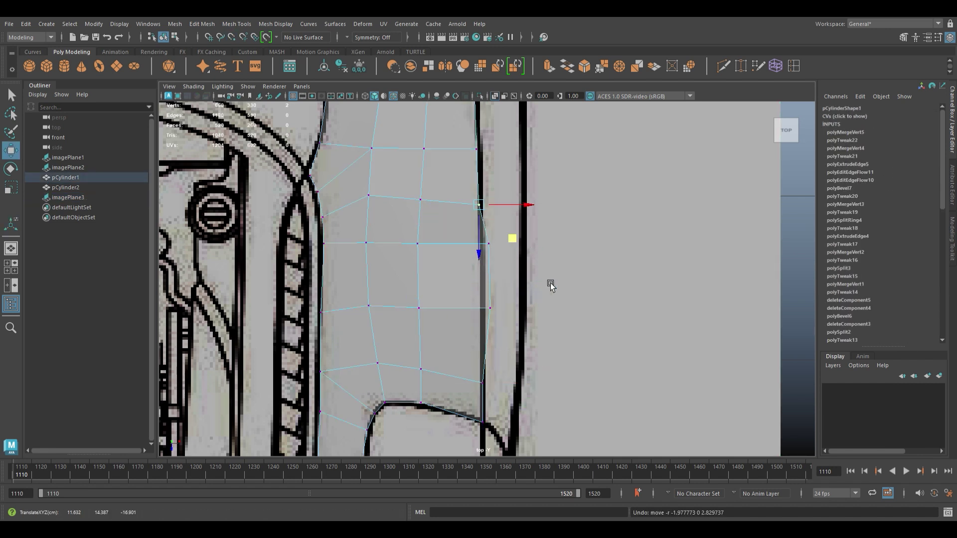
- Toggle between four-view and the enlarged side view to check the fender against the blueprints
key("space")
key("space")
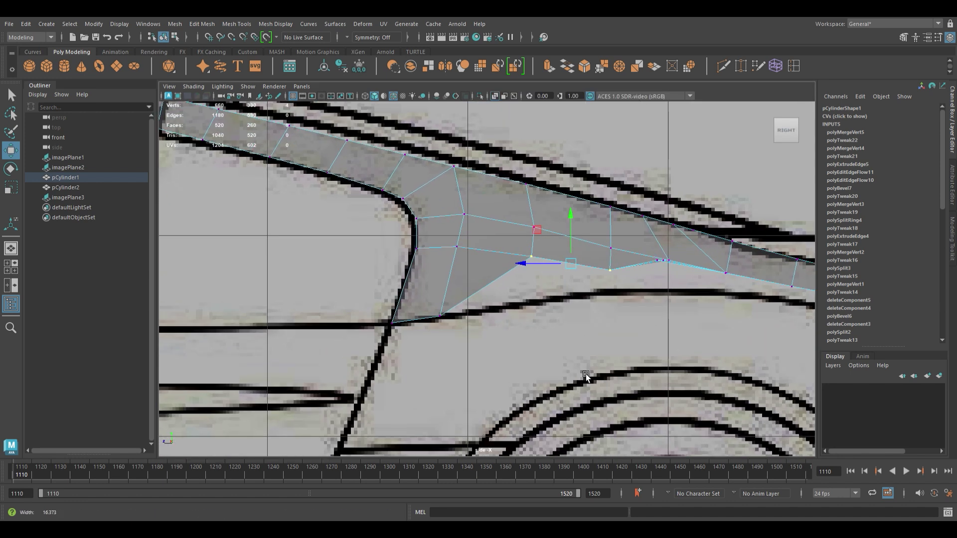
key("space")
scroll(349, 374, "down", 5)
key("space")
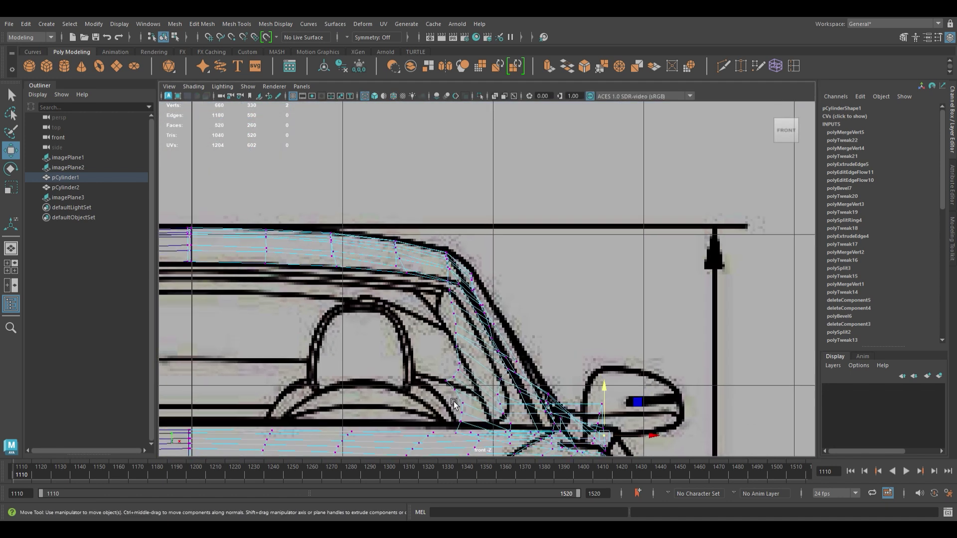
scroll(478, 285, "up", 3)
scroll(578, 309, "up", 4)
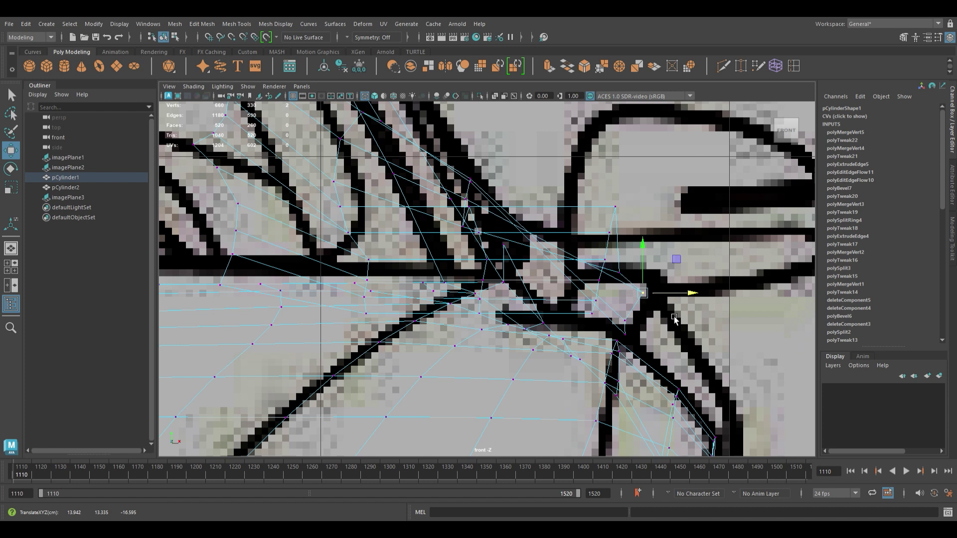
key("space")
key("space")
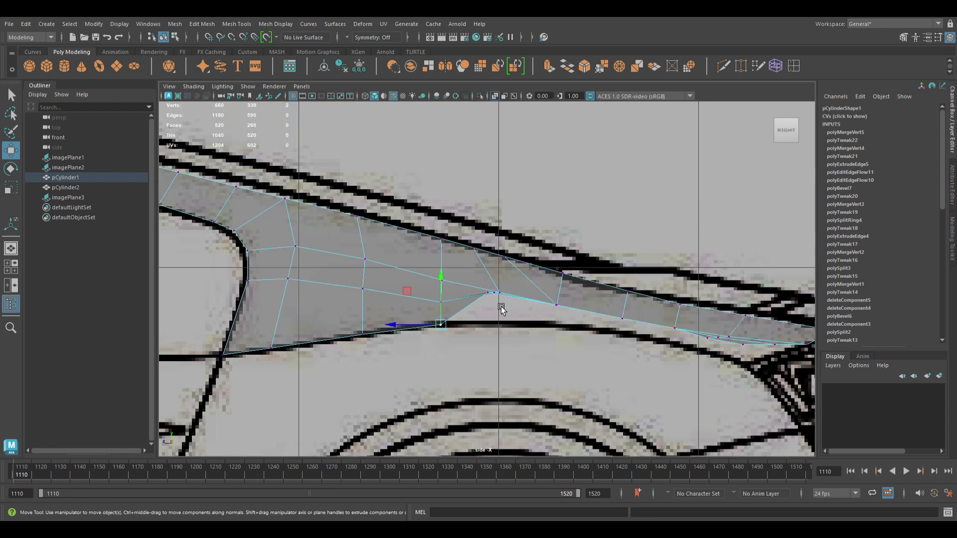
key("space")
- In the side view, raise and lower fender vertices onto the blueprint's fender curve
key("f")
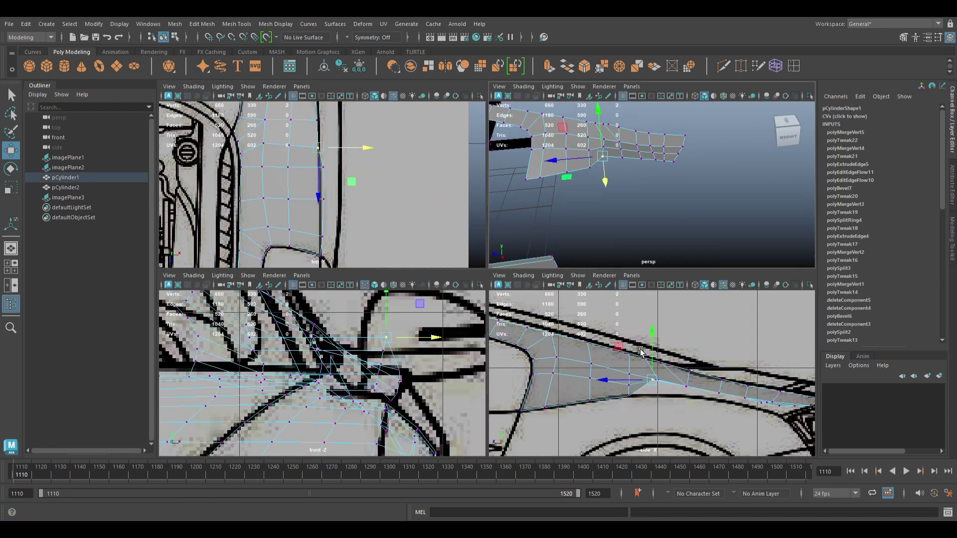
key("space")
left_click_drag(489, 269, 500, 259)
left_click(558, 323)
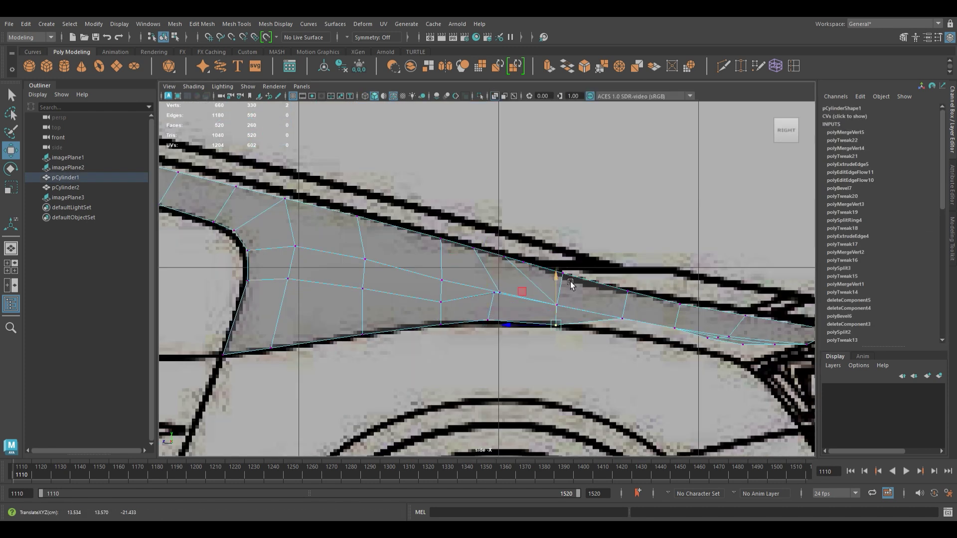
left_click_drag(630, 289, 638, 295)
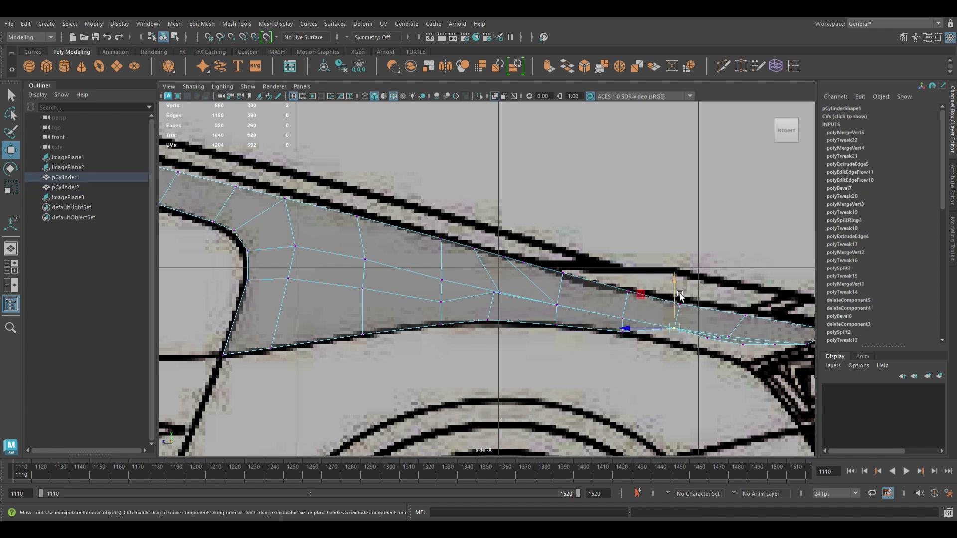
left_click(490, 319)
- In perspective, repeatedly apply Edit Edge Flow to several fender edges
mouse_move(560, 284)
left_mouse_down("alt")
mouse_move(555, 235)
mouse_move(534, 310)
mouse_move(428, 267)
left_mouse_up("alt")
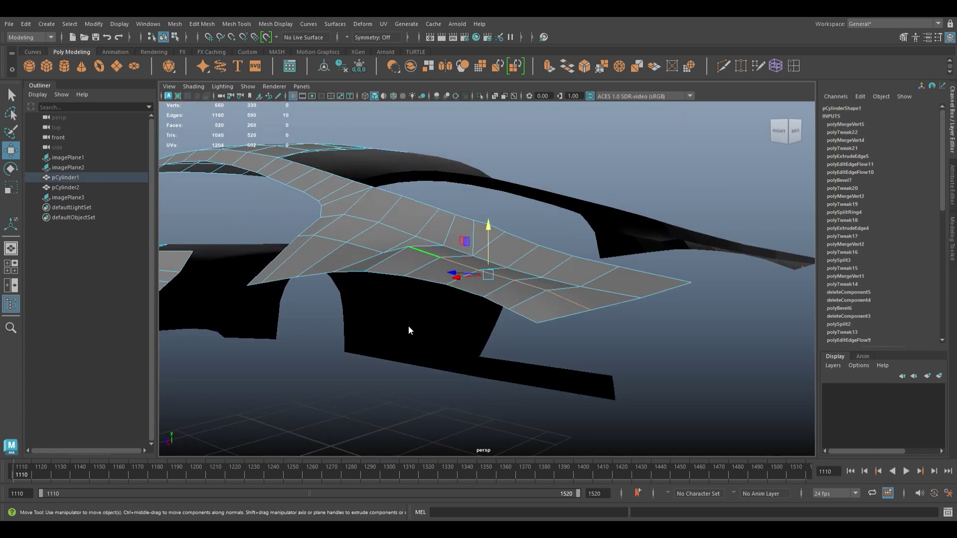
right_click_drag(408, 331, 433, 318, "shift")
mouse_move(433, 318)
left_mouse_down("alt")
mouse_move(470, 302)
mouse_move(406, 306)
mouse_move(455, 329)
left_mouse_up("alt")
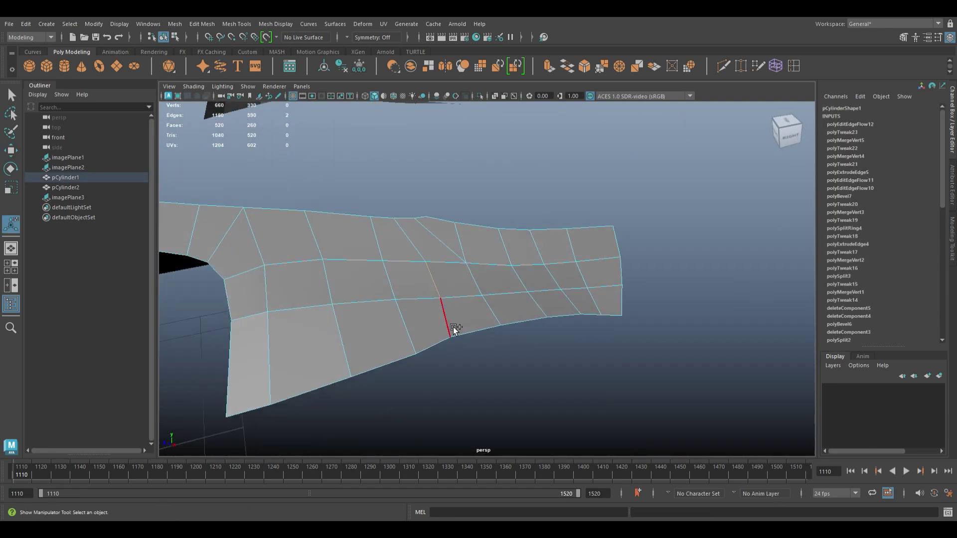
key("g")
left_click_drag(456, 417, 442, 388, "alt")
left_click(543, 294)
key("g")
left_click(590, 331)
key("g")
mouse_move(589, 331)
left_mouse_down("alt")
mouse_move(508, 327)
mouse_move(474, 349)
mouse_move(381, 332)
mouse_move(528, 352)
mouse_move(577, 400)
mouse_move(544, 268)
mouse_move(472, 277)
left_mouse_up("alt")
- Select and move vertices along the fender edge in vertex mode
key("F9")
left_click_drag(461, 349, 501, 311)
key("w")
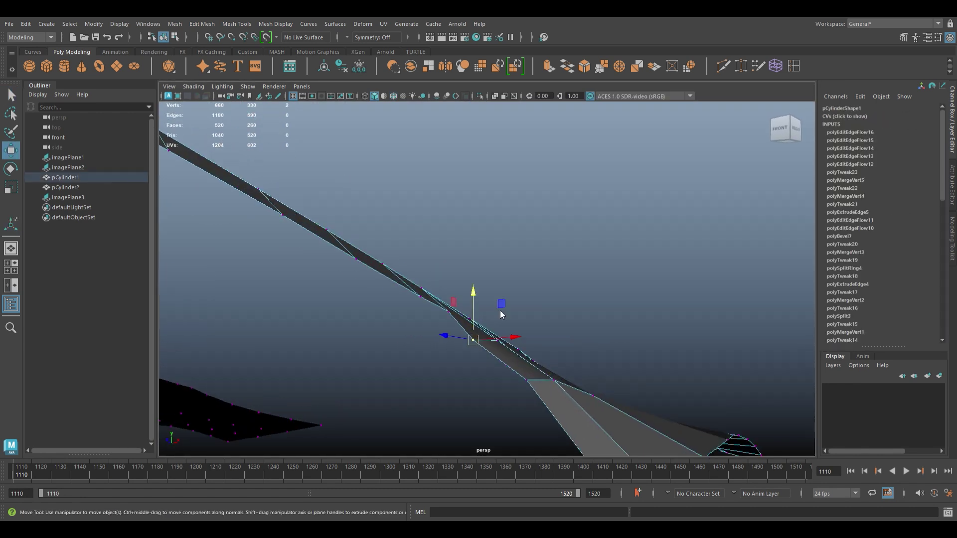
left_click_drag(447, 325, 476, 279)
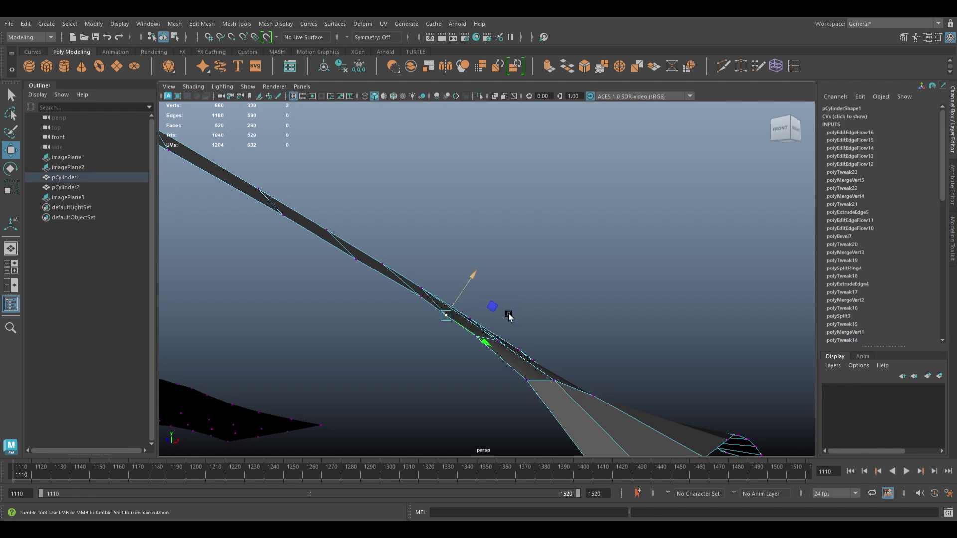
mouse_move(508, 316)
left_mouse_down("alt")
mouse_move(475, 368)
mouse_move(474, 352)
left_mouse_up("alt")
- Smooth the lower fender edges with Edit Edge Flow and slide neighbouring edges along the surface
key("ctrl+F10")
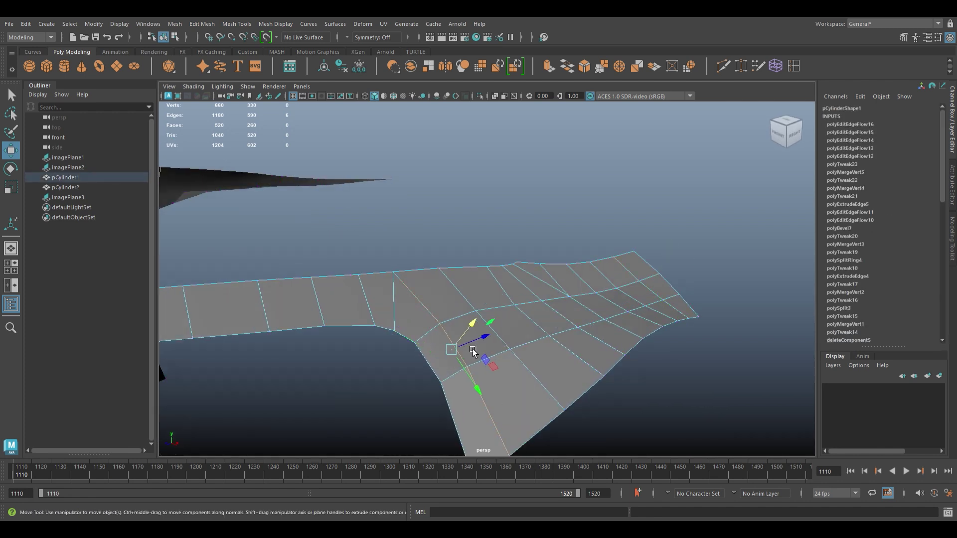
right_click_drag(488, 431, 494, 449, "shift")
left_click_drag(494, 449, 416, 212, "alt")
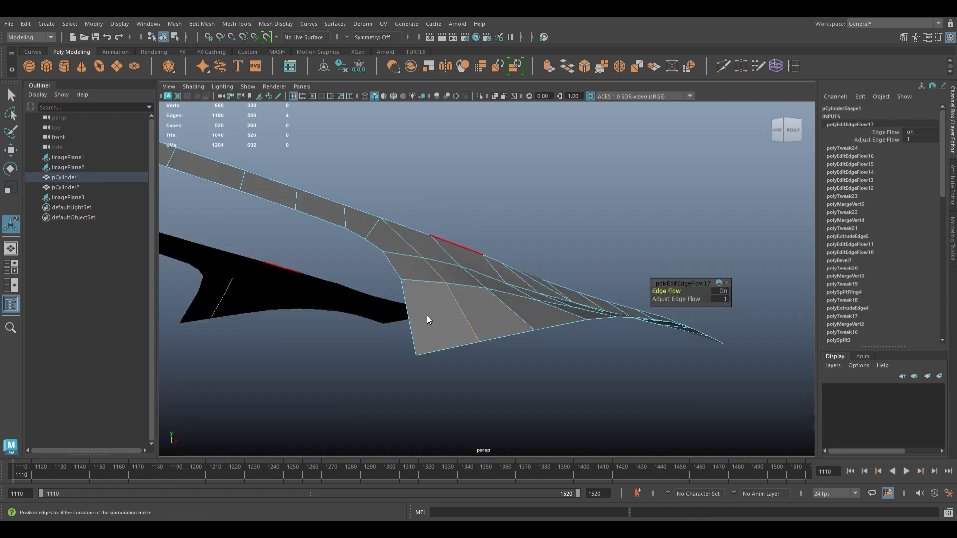
right_click_drag(427, 322, 455, 347, "shift")
left_click_drag(455, 347, 432, 357, "alt")
left_click(510, 354)
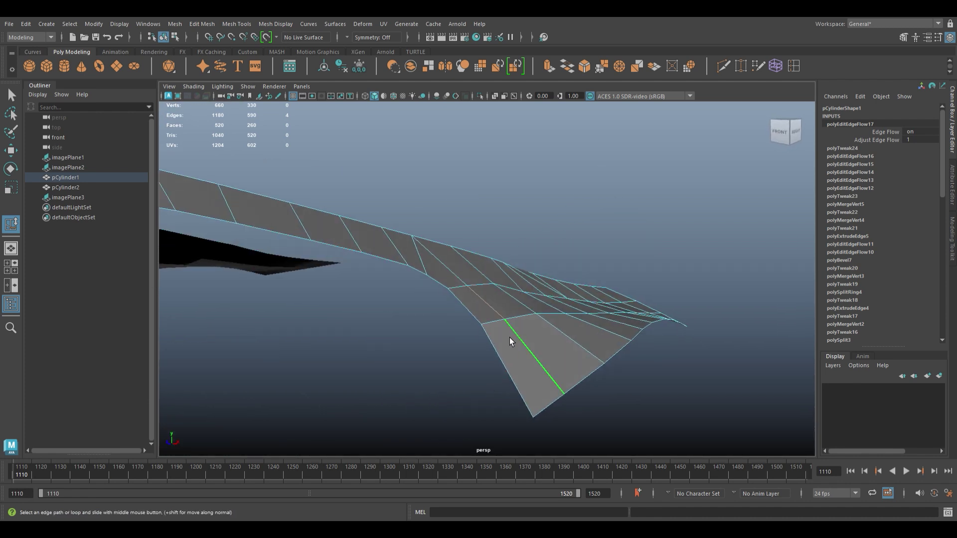
mouse_move(529, 352)
left_mouse_down("alt")
mouse_move(430, 384)
mouse_move(395, 381)
mouse_move(419, 363)
mouse_move(502, 373)
mouse_move(465, 383)
left_mouse_up("alt")
right_click_drag(465, 383, 493, 383, "shift")
mouse_move(494, 383)
left_mouse_down("alt")
mouse_move(537, 393)
mouse_move(469, 355)
mouse_move(384, 327)
mouse_move(498, 385)
mouse_move(555, 387)
left_mouse_up("alt")
key("space")
key("space")
- Extrude a new row of faces from the fender's rear edge
scroll(396, 300, "up", 3)
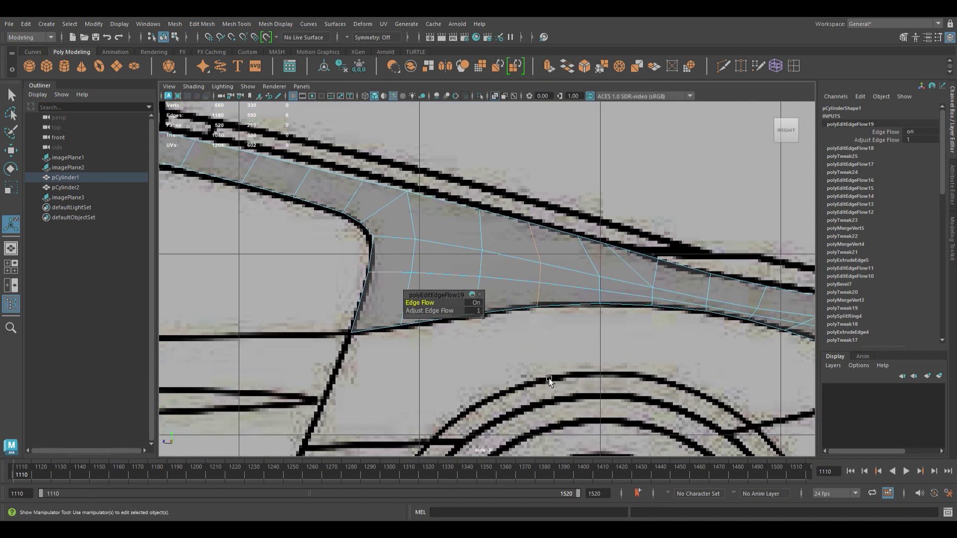
scroll(407, 307, "down", 5)
scroll(548, 294, "up", 3)
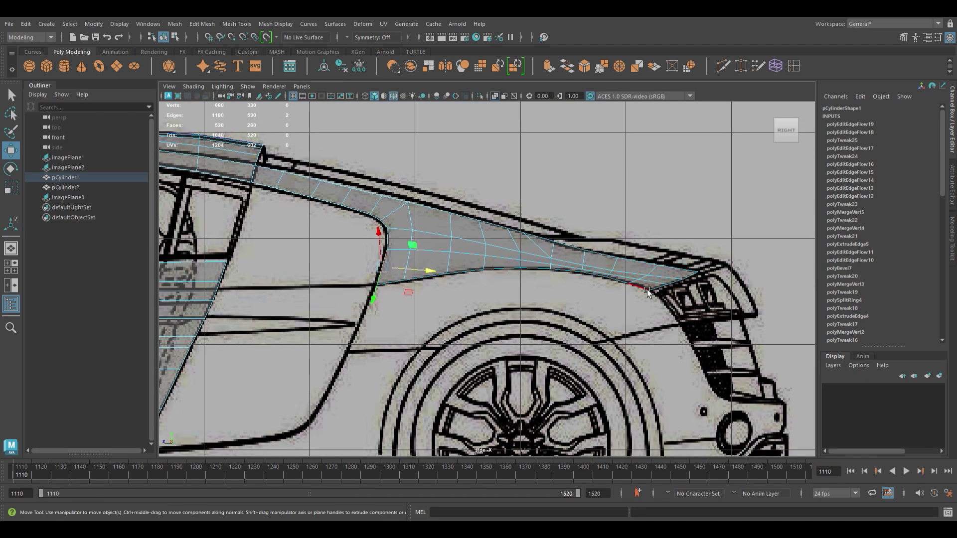
left_click_drag(532, 243, 539, 299, "shift")
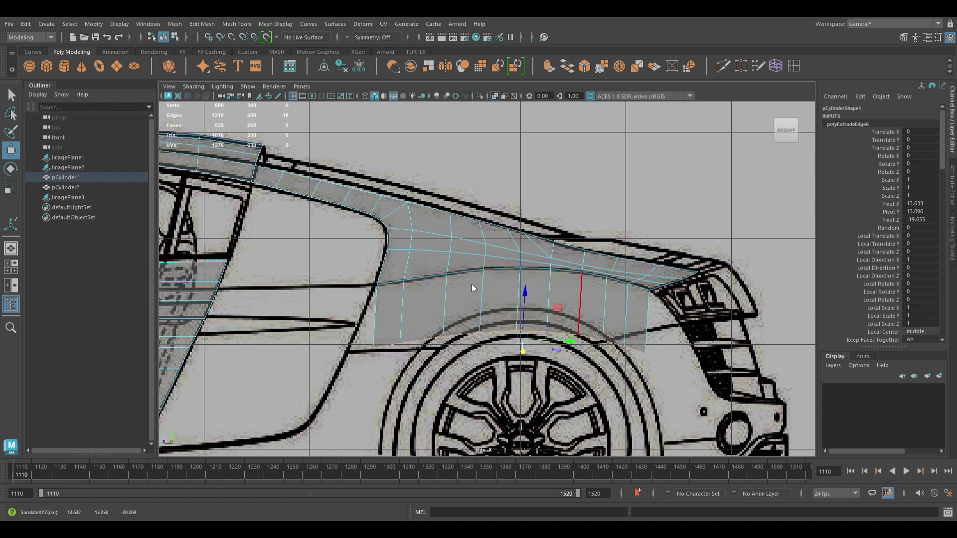
scroll(487, 280, "up", 2)
- Drag the tail vertex toward the bumper line and up along the fender outline
key("F9")
left_click_drag(683, 344, 729, 343)
left_click_drag(659, 371, 696, 348)
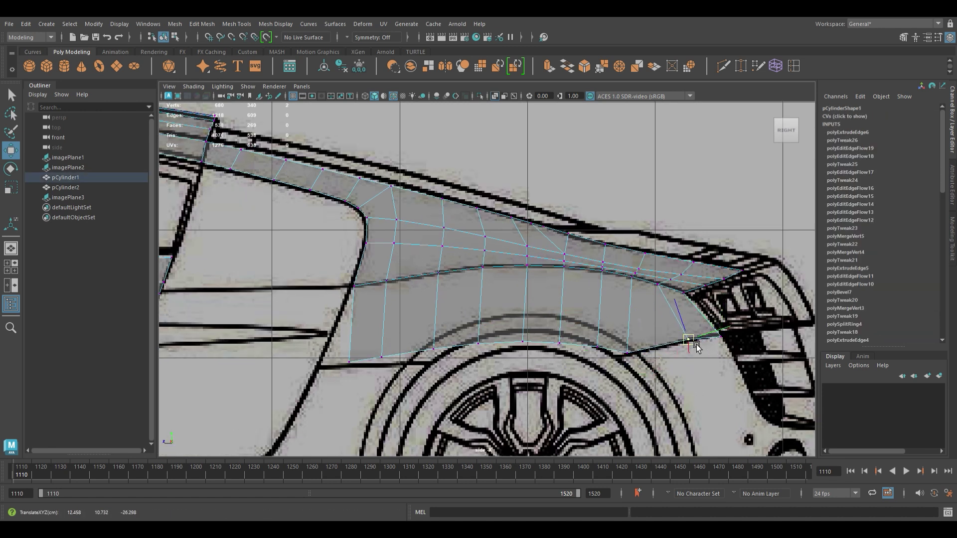
scroll(646, 355, "up", 2)
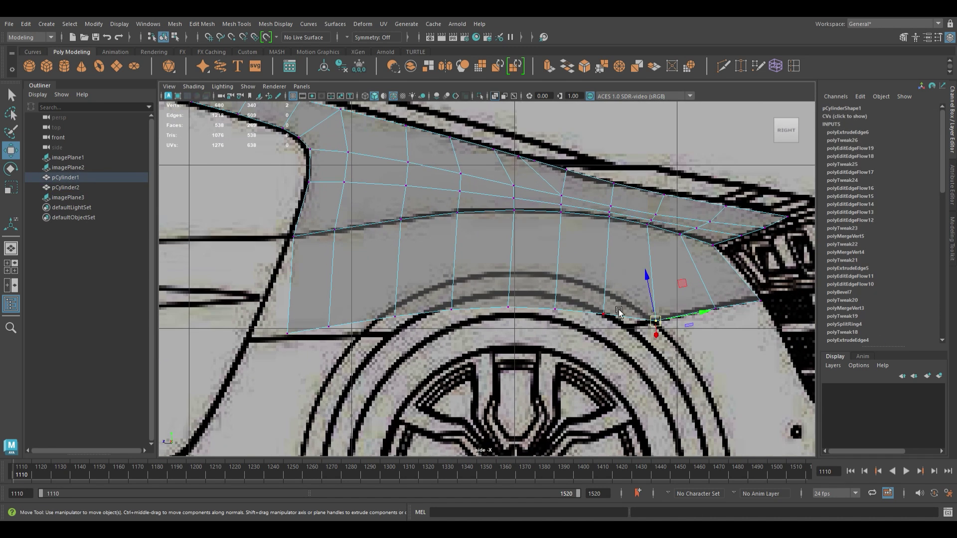
scroll(610, 332, "down", 4)
scroll(260, 166, "down", 1)
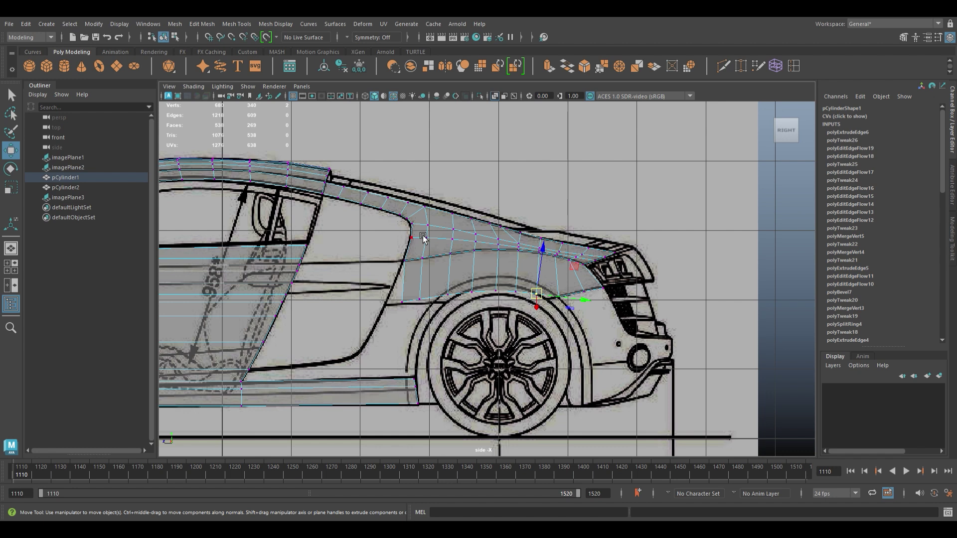
key("F8")
scroll(423, 238, "down", 3)
scroll(514, 292, "down", 1)
scroll(513, 292, "up", 3)
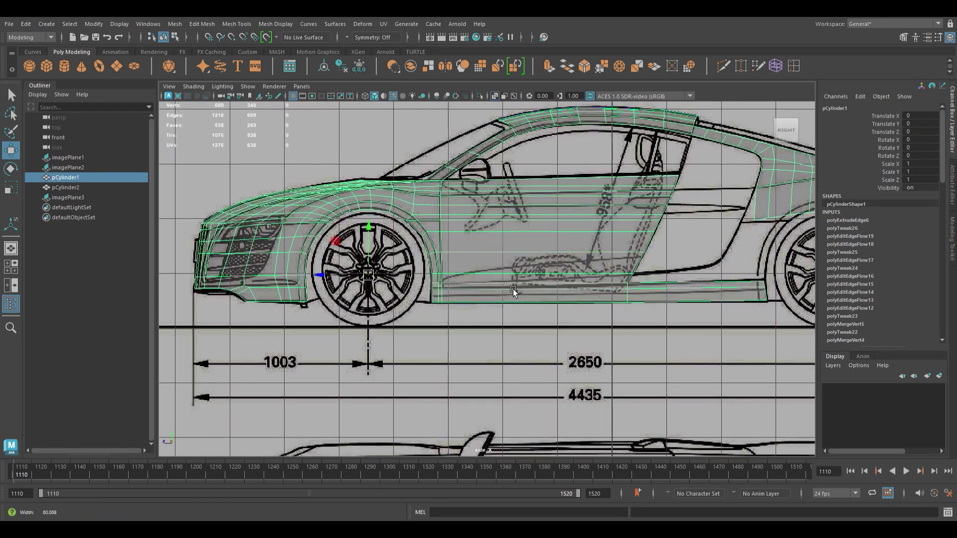
- Extract the front wheel-arch faces as a separate strip
left_click(436, 297)
left_click(391, 219)
scroll(409, 262, "up", 3)
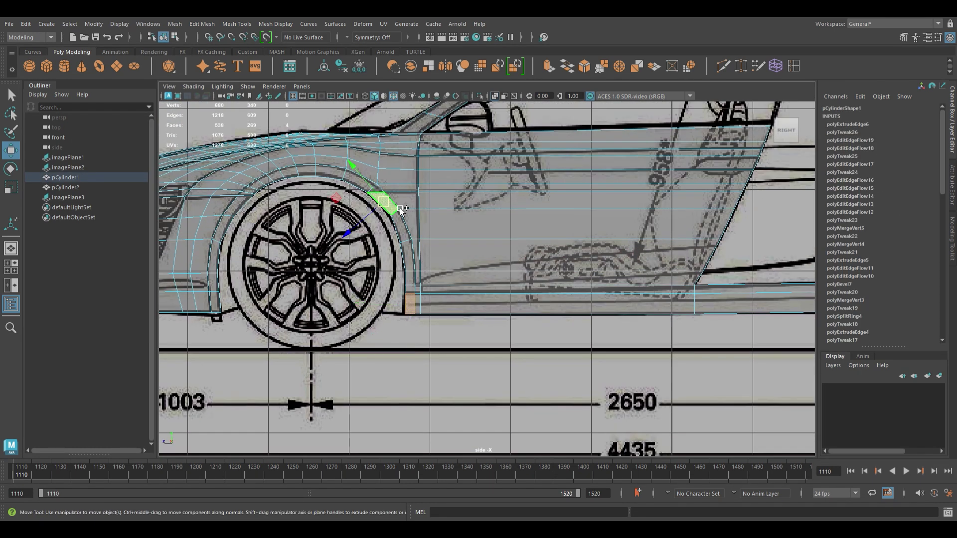
right_click_drag(407, 367, 417, 423, "shift")
scroll(475, 273, "down", 2)
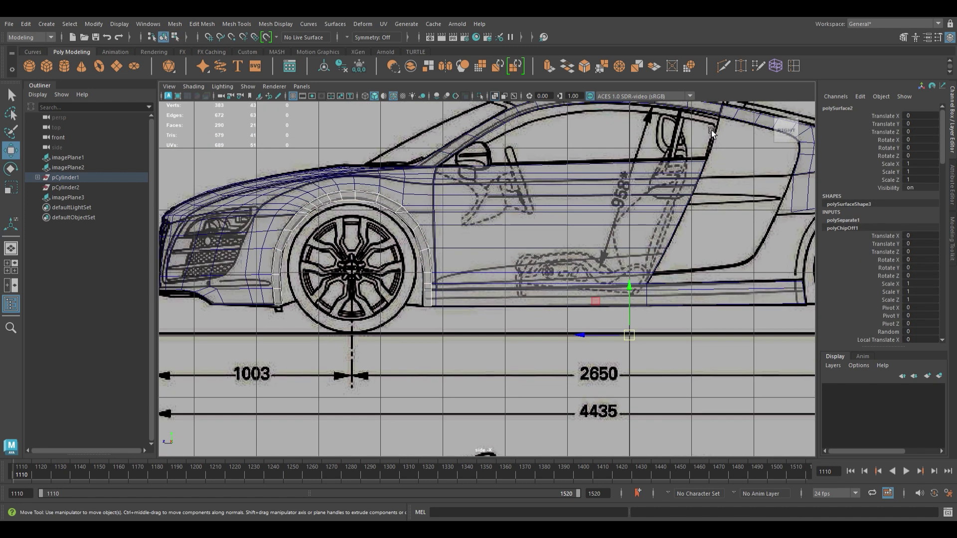
- Slide the arch strip back and raise it to fit over the rear wheel
left_click_drag(303, 248, 678, 249)
middle_click_drag(678, 248, 459, 270, "alt")
left_click_drag(408, 249, 458, 278)
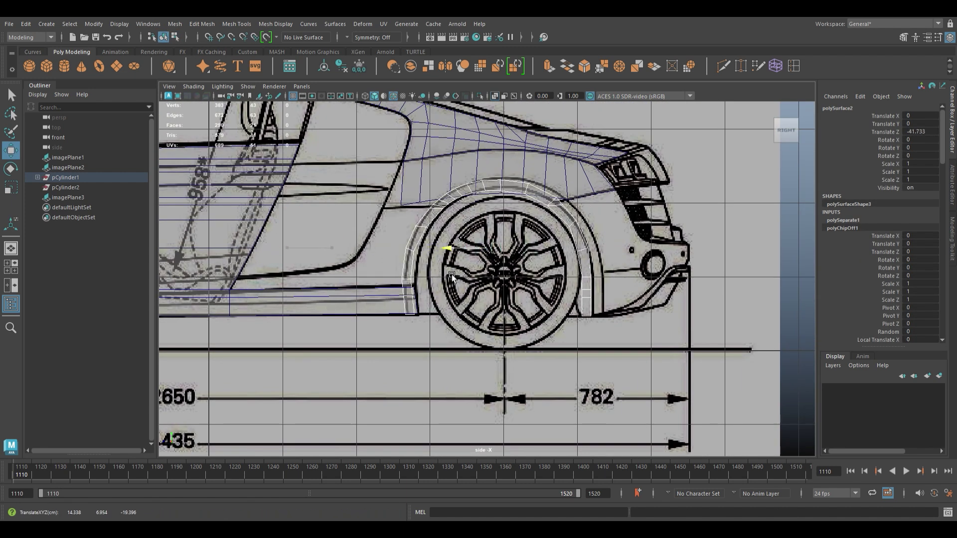
left_click_drag(505, 215, 518, 209)
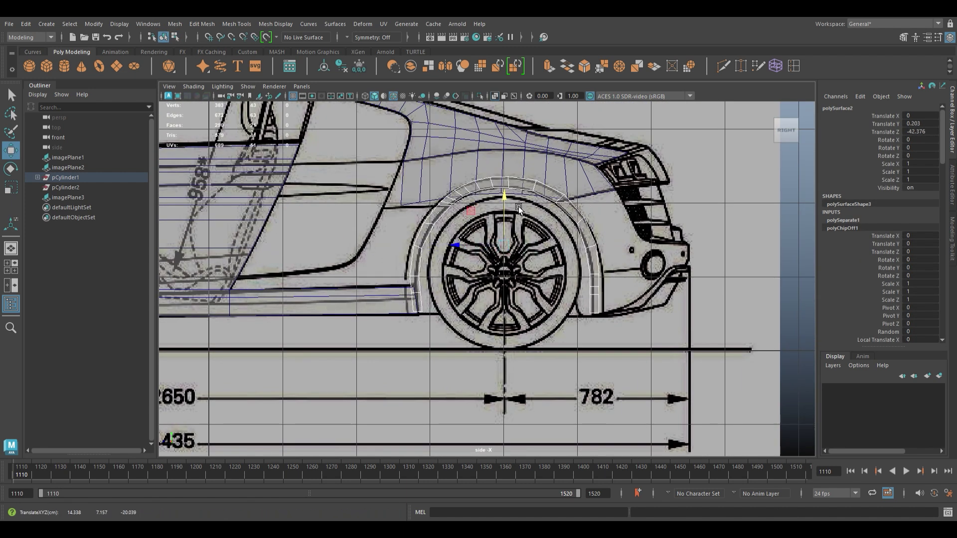
key("space")
key("space")
- Select the body pieces and create a mirrored copy of the body
mouse_move(684, 213)
left_mouse_down("alt")
mouse_move(715, 165)
mouse_move(556, 212)
mouse_move(552, 250)
mouse_move(568, 244)
left_mouse_up("alt")
left_click(569, 244, "shift")
left_click_drag(529, 459, 628, 214, "alt")
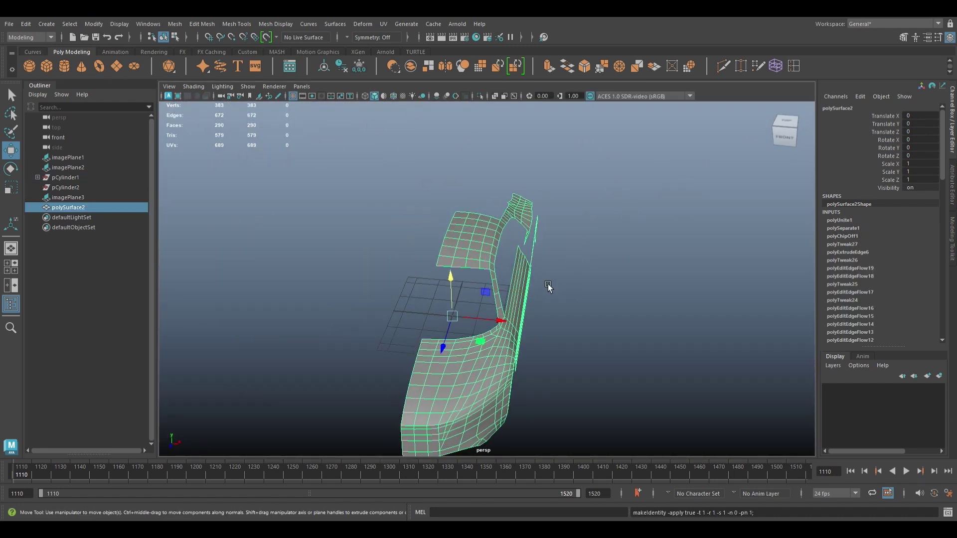
key("ctrl+shift+d")
- On the combined body mesh, move panel-edge vertices into place
left_click(572, 331)
mouse_move(577, 284)
left_mouse_down("alt")
mouse_move(573, 331)
mouse_move(493, 299)
mouse_move(519, 338)
mouse_move(526, 393)
left_mouse_up("alt")
left_click(492, 299)
left_click_drag(589, 322, 438, 306, "alt")
key("F9")
left_click(424, 321)
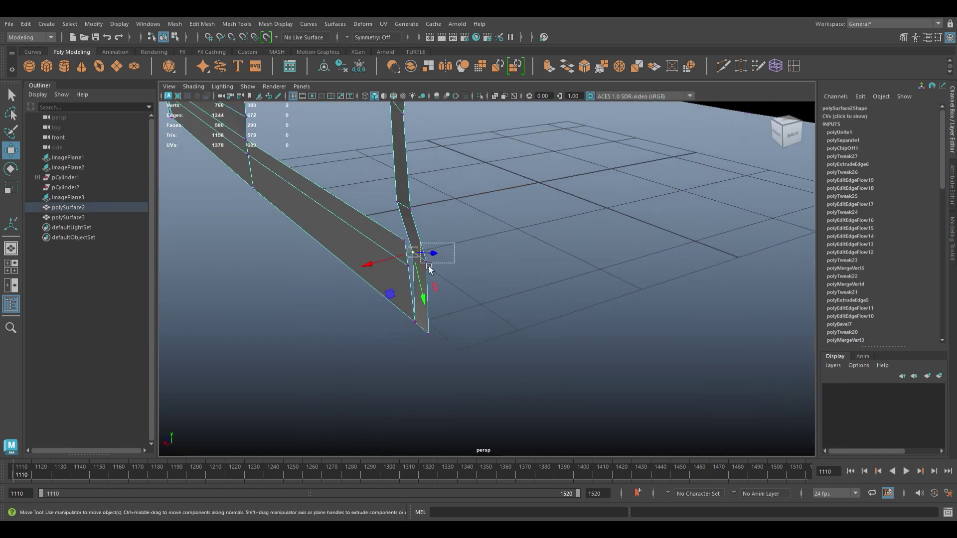
left_click_drag(418, 286, 560, 331, "alt")
left_click(530, 278)
mouse_move(530, 277)
left_mouse_down("alt")
mouse_move(483, 331)
mouse_move(417, 366)
mouse_move(333, 380)
left_mouse_up("alt")
key("space")
key("space")
- Box-select the front body faces and extract them as a separate piece
scroll(417, 366, "up", 5)
scroll(489, 293, "down", 10)
scroll(489, 294, "up", 2)
scroll(489, 293, "down", 1)
scroll(507, 198, "down", 1)
middle_click_drag(507, 198, 584, 203, "alt")
left_click_drag(593, 203, 600, 341)
scroll(607, 297, "up", 1)
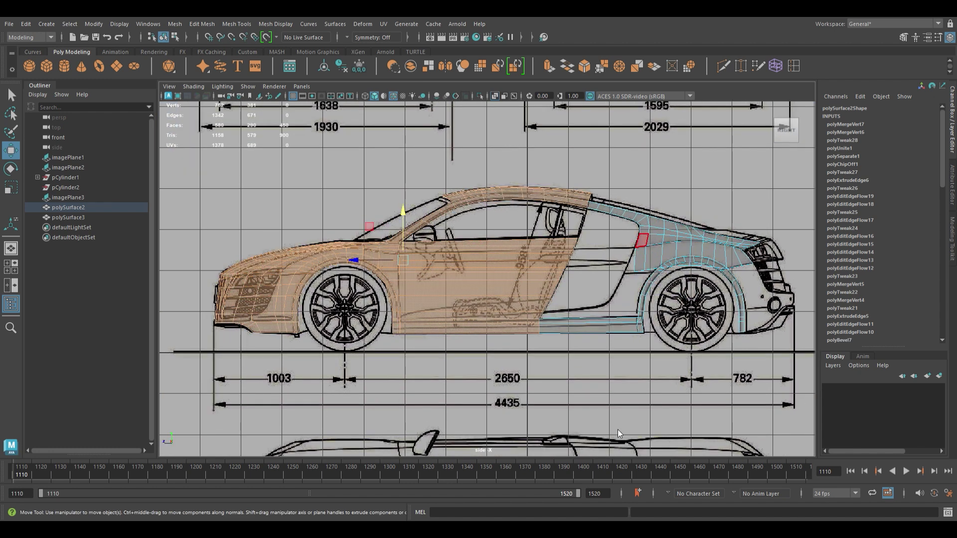
right_click_drag(621, 427, 663, 324, "shift")
- Delete the new piece's construction history and enlarge the perspective view
key("q")
scroll(634, 172, "up", 2)
left_click(350, 72)
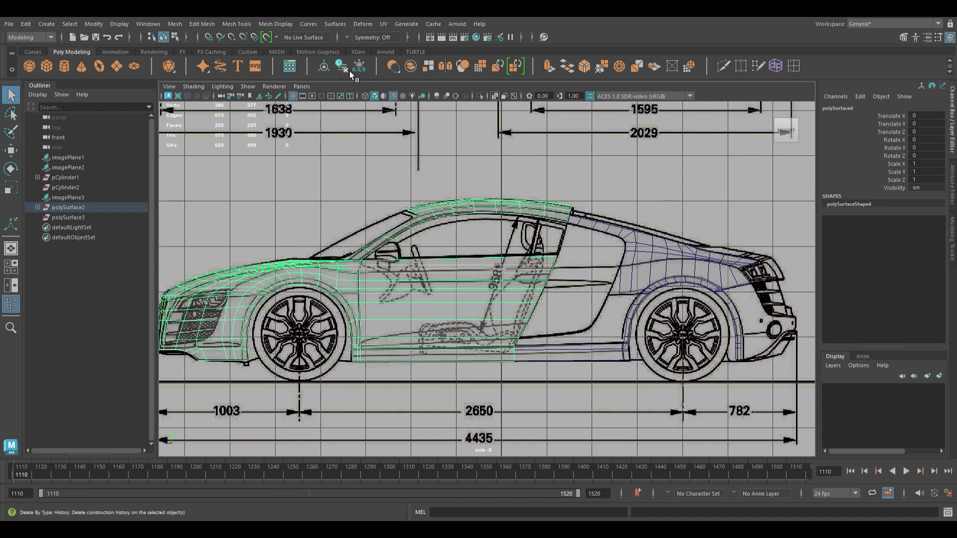
left_click(405, 307)
scroll(454, 349, "up", 2)
scroll(494, 326, "down", 2)
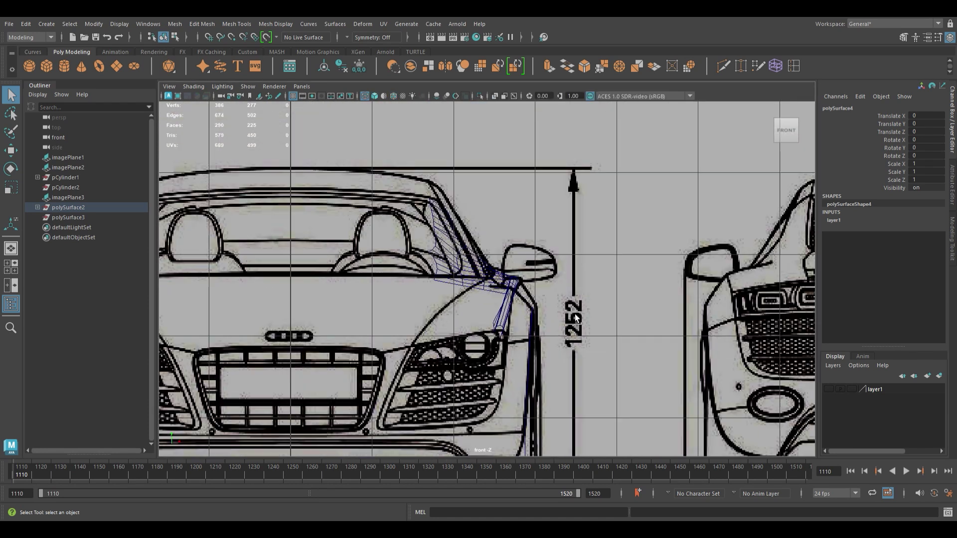
scroll(568, 273, "down", 5)
key("space")
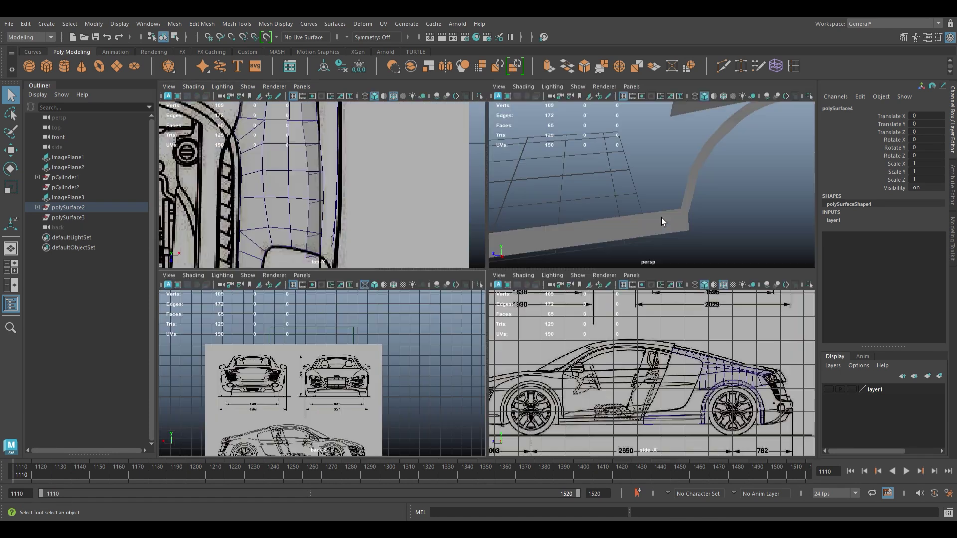
key("space")
scroll(251, 163, "down", 5)
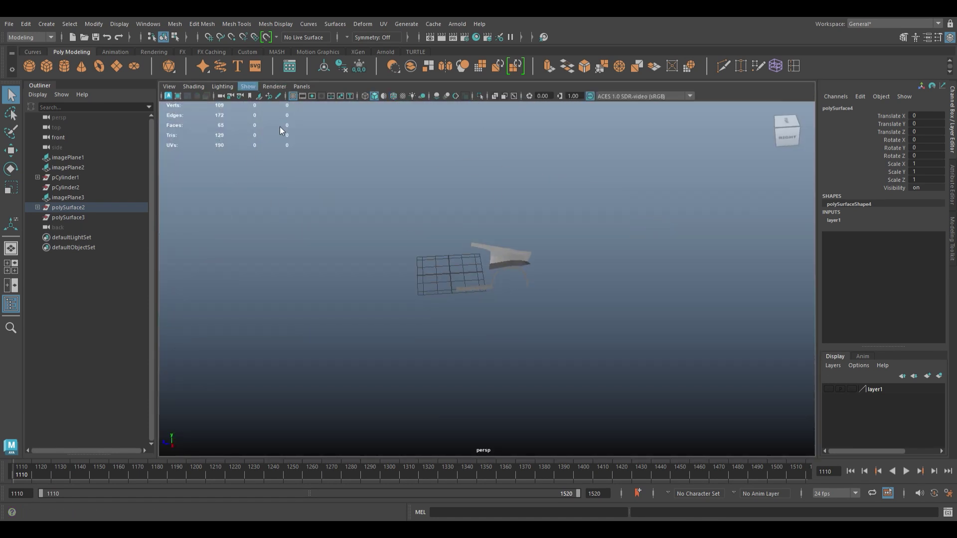
scroll(421, 368, "up", 5)
- Undo stray selection and layer-hiding changes to bring back the extra back-view image plane
left_click(590, 304)
key("w")
left_click(553, 374)
key("ctrl+z")
left_click(828, 389)
key("ctrl+z")
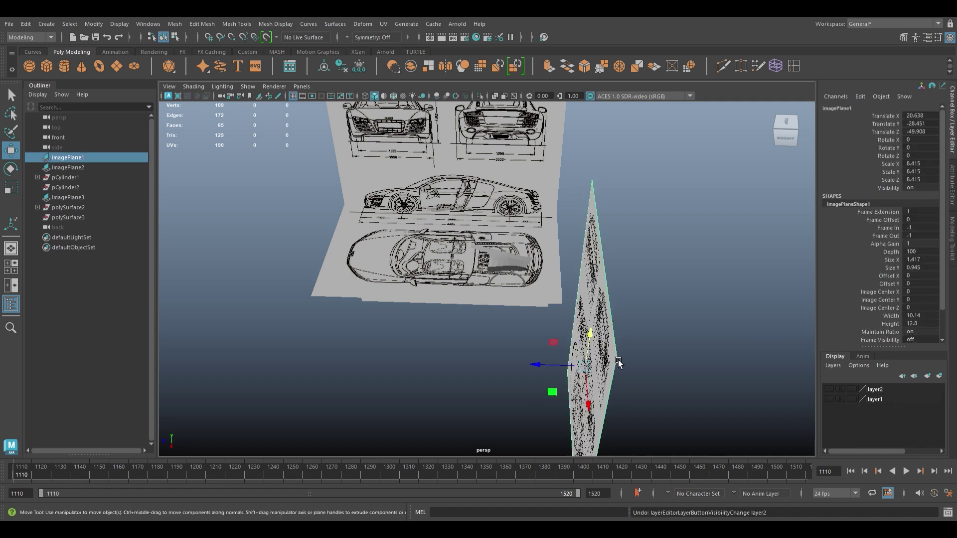
key("ctrl+z")
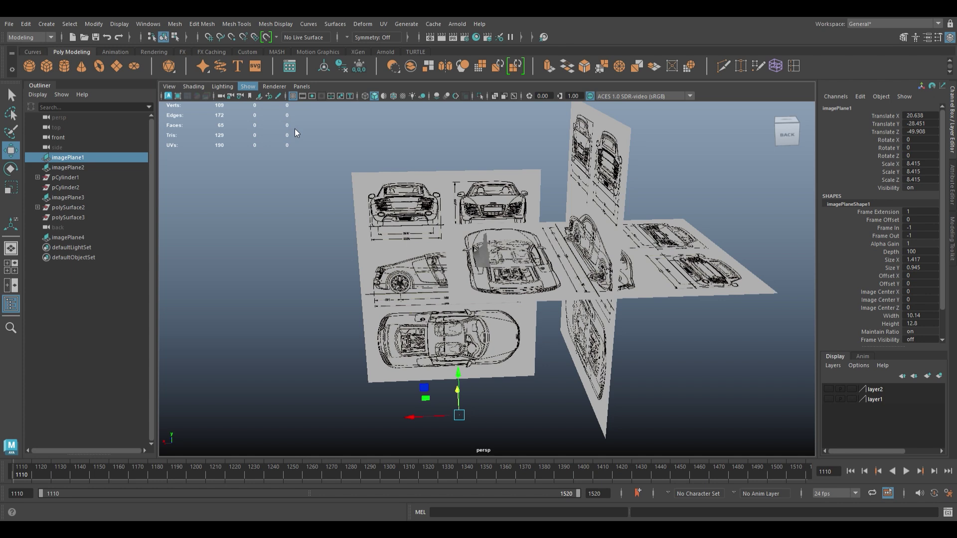
- In the back view, slide imagePlane4 along X to about -20.115 to line it up
key("space")
key("space")
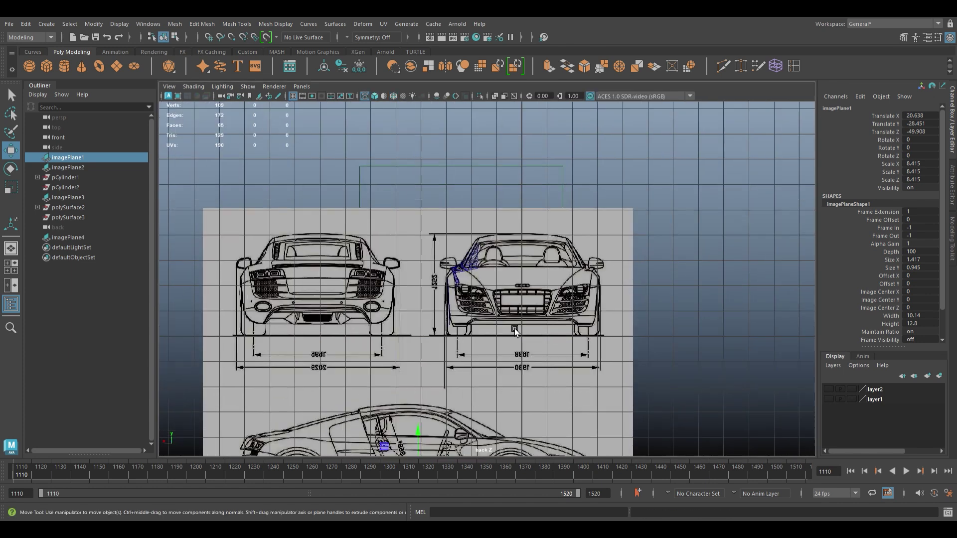
left_click(449, 319)
key("f")
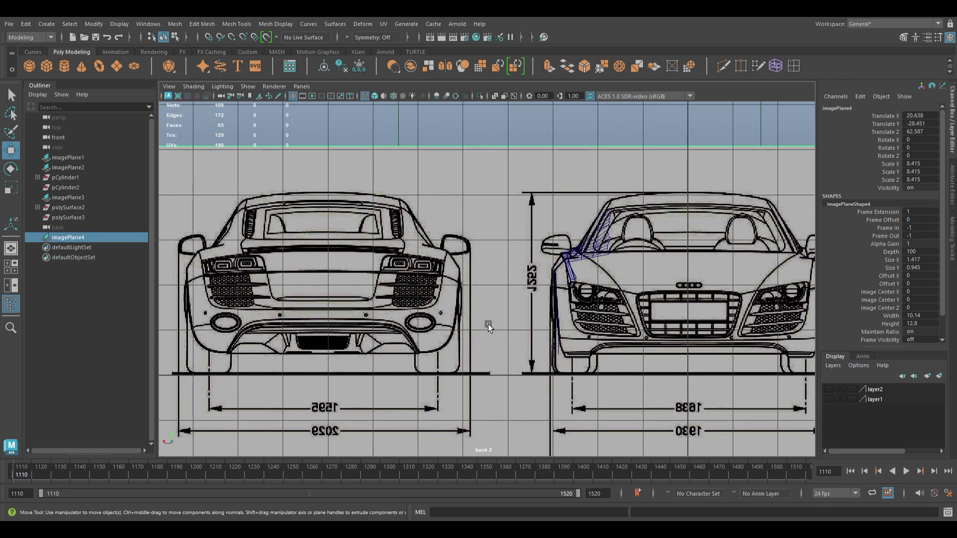
scroll(436, 239, "down", 3)
left_click_drag(447, 390, 637, 394)
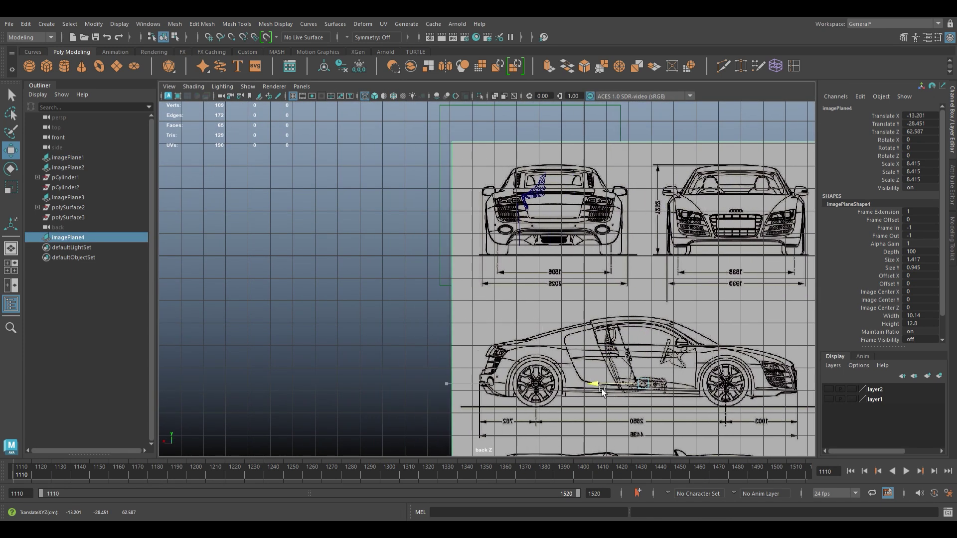
scroll(637, 393, "up", 2)
left_click_drag(670, 405, 663, 406)
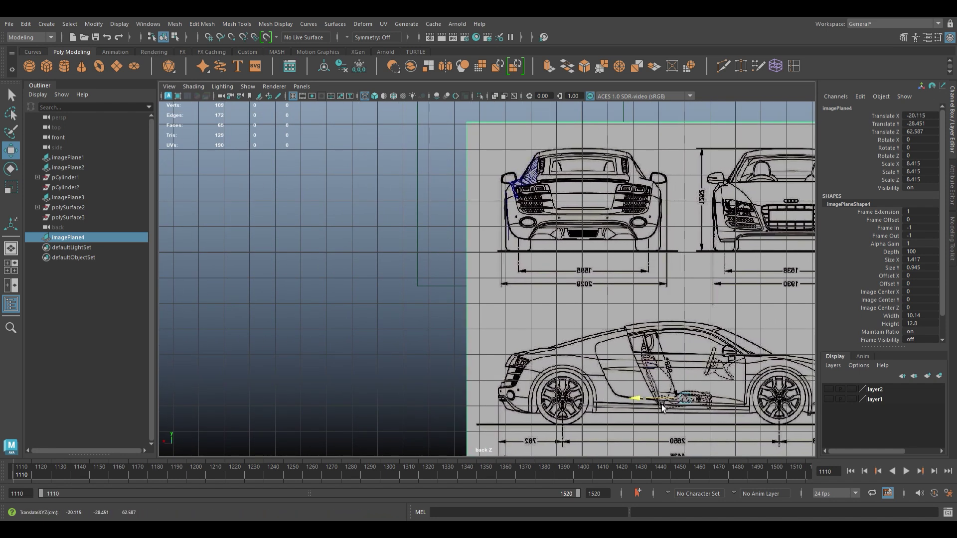
scroll(529, 269, "up", 3)
scroll(528, 250, "up", 3)
- Mirror the rear panel mesh to the car's other side with Mesh > Mirror
left_click(531, 225)
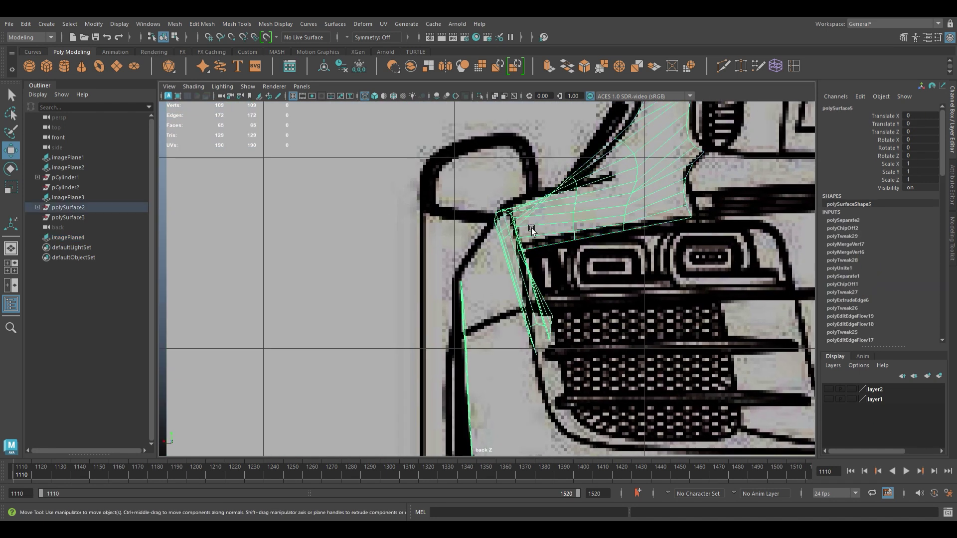
scroll(531, 225, "down", 3)
middle_click_drag(498, 324, 529, 110, "alt")
scroll(369, 189, "down", 2)
scroll(369, 189, "down", 2)
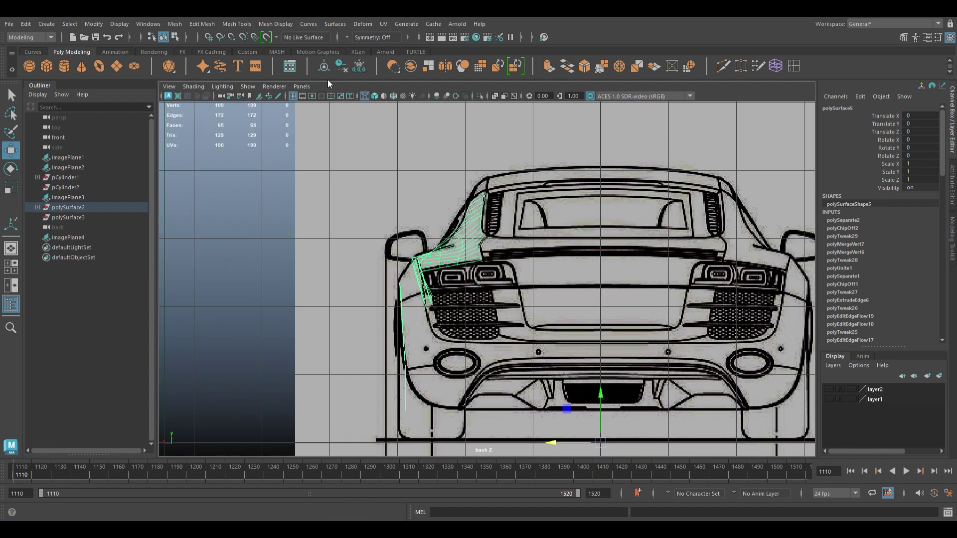
left_click(349, 73)
scroll(479, 225, "down", 2)
middle_click_drag(479, 239, 480, 159, "alt")
scroll(480, 160, "down", 2)
- Nudge the back blueprint plane slightly further along X for alignment
left_click(539, 353)
scroll(623, 375, "down", 3)
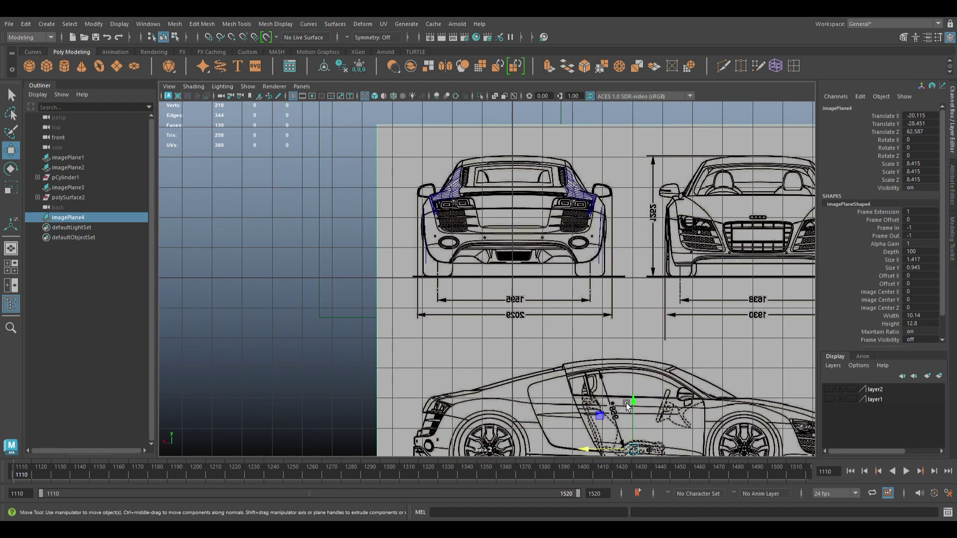
left_click_drag(593, 449, 597, 449)
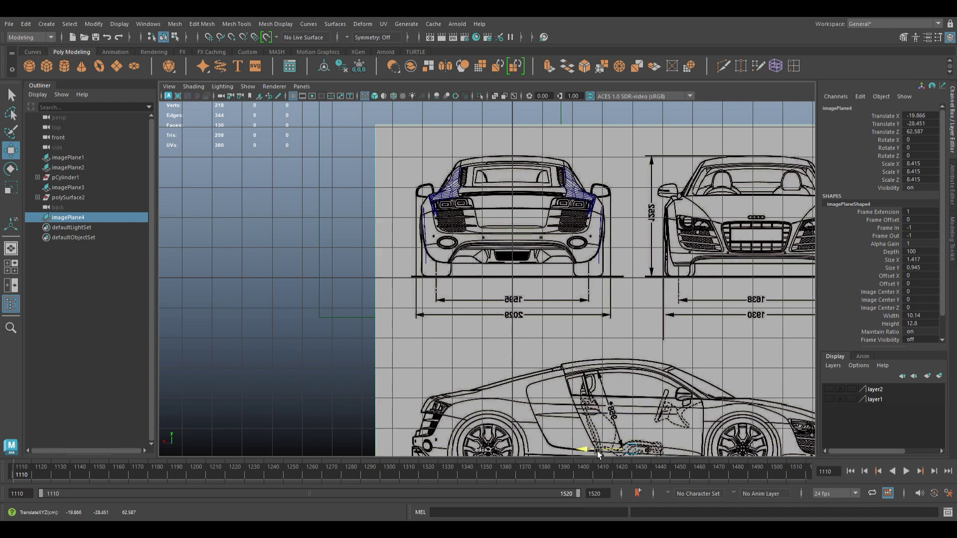
scroll(780, 387, "up", 3)
scroll(780, 387, "down", 3)
- Check the top view, then enlarge the back view to fill the viewport
key("ctrl+z")
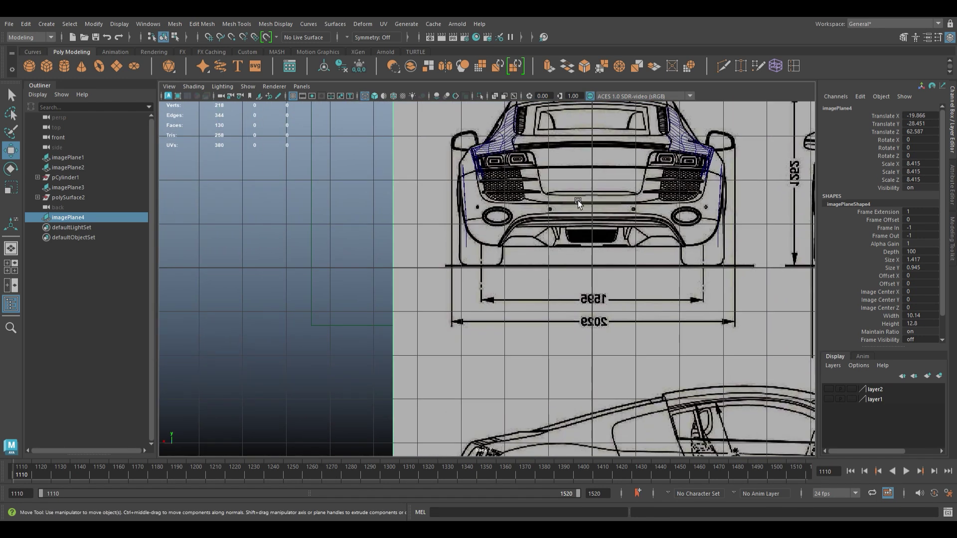
key("space")
key("space")
scroll(344, 189, "down", 3)
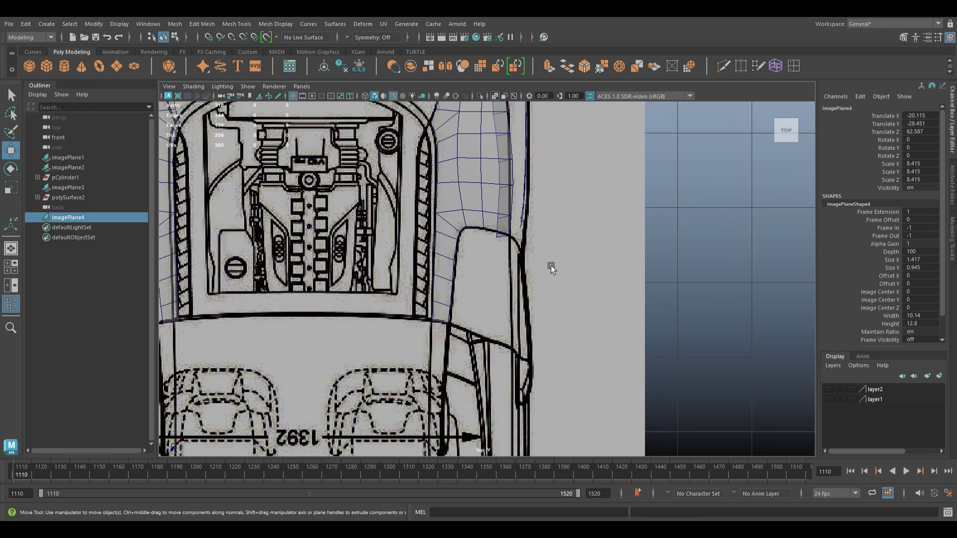
scroll(564, 263, "down", 1)
scroll(549, 255, "up", 1)
key("space")
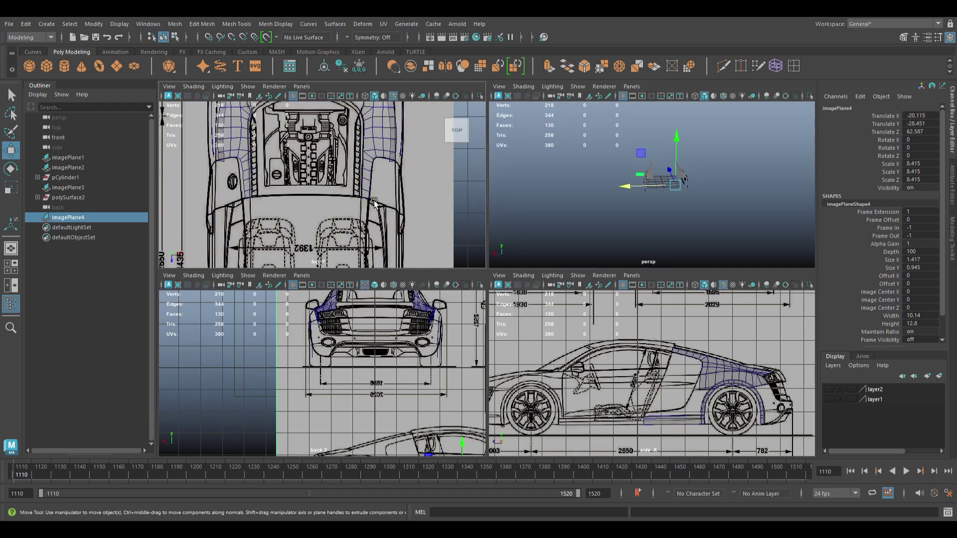
key("space")
- Select the rear fender panel, inspect it in perspective, and return to the side view
scroll(481, 245, "up", 3)
scroll(482, 245, "up", 3)
left_click(482, 246)
scroll(482, 245, "up", 3)
key("space")
key("space")
left_click_drag(603, 210, 573, 353, "alt")
scroll(662, 376, "up", 3)
key("space")
key("space")
scroll(448, 307, "up", 3)
scroll(448, 307, "up", 3)
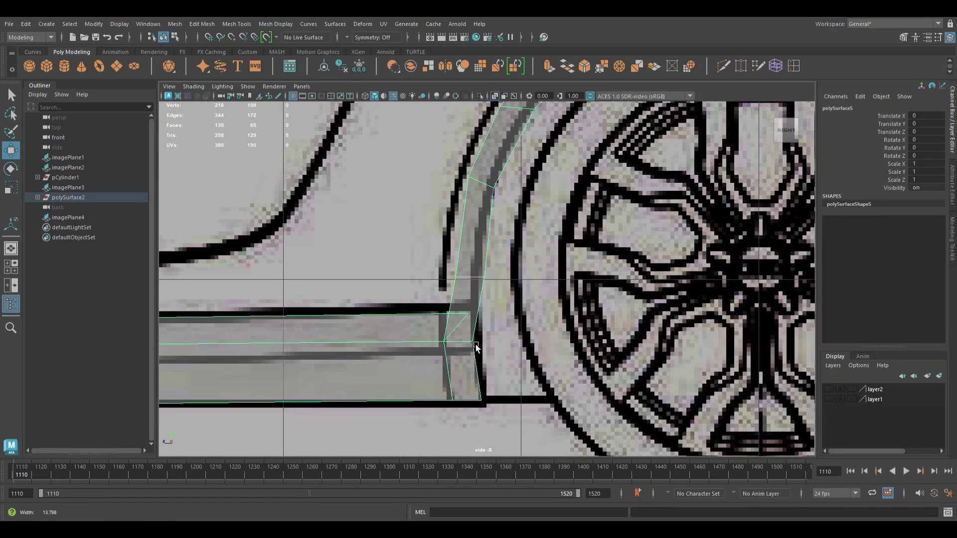
scroll(443, 355, "up", 3)
- Align the sill-arch corner vertices to the blueprint and weld the overlapping pair
key("F9")
left_click_drag(443, 356, 469, 322)
left_click_drag(459, 331, 423, 330)
middle_click_drag(532, 451, 537, 304, "alt")
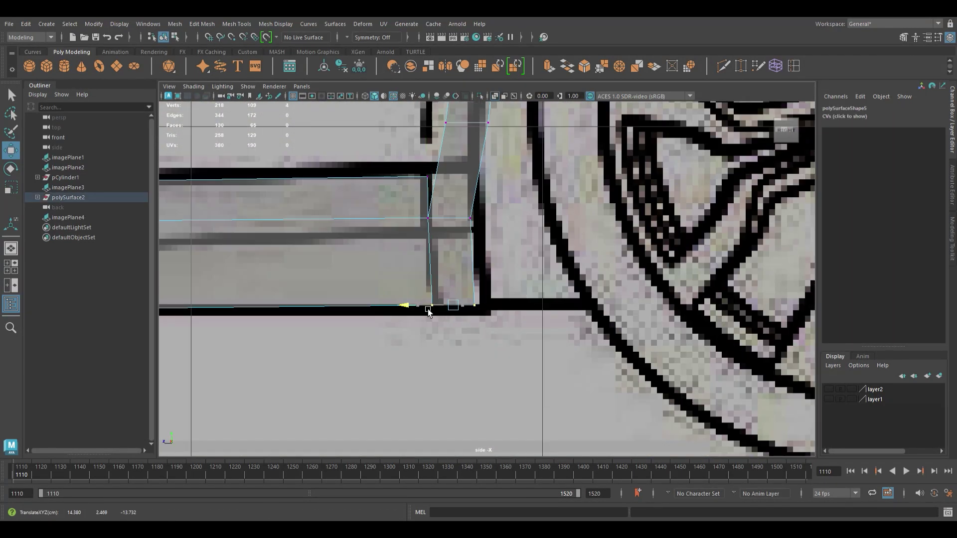
middle_click_drag(429, 312, 436, 445, "alt")
left_click_drag(470, 256, 470, 278)
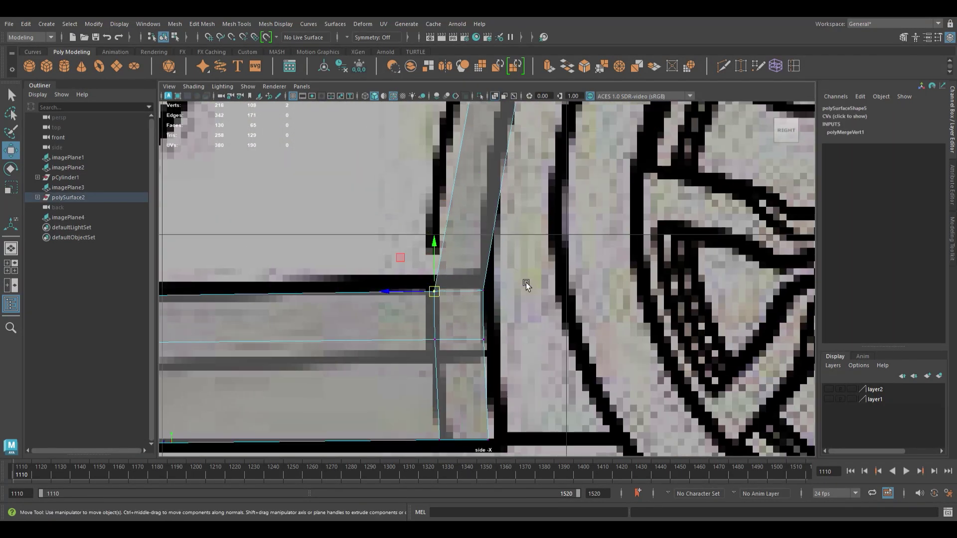
scroll(525, 292, "down", 3)
middle_click_drag(526, 293, 444, 371, "alt")
- Move the wheel-arch vertex pairs onto the blueprint's arch curve
left_click_drag(445, 374, 462, 324)
left_click_drag(560, 181, 493, 227)
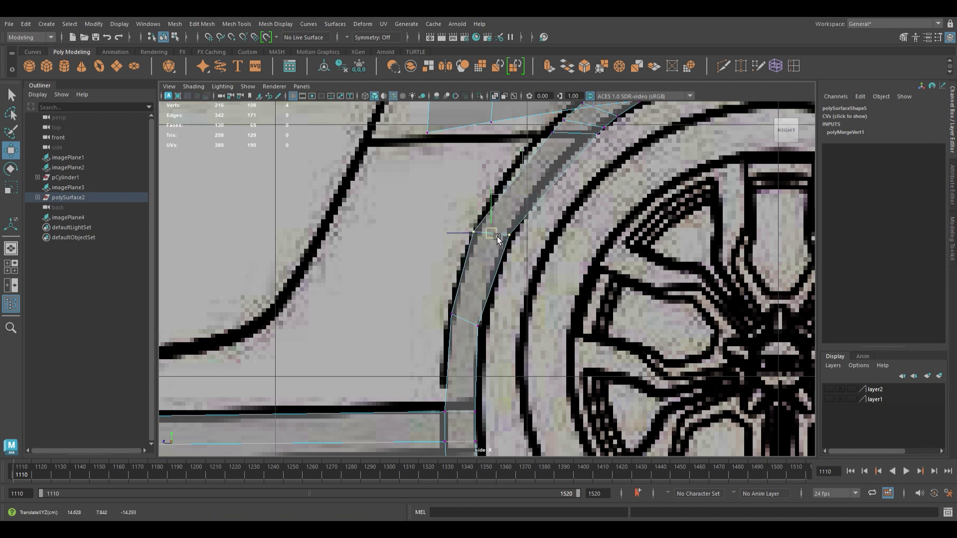
left_click_drag(439, 301, 491, 337)
middle_click_drag(507, 357, 488, 378, "alt")
key("e")
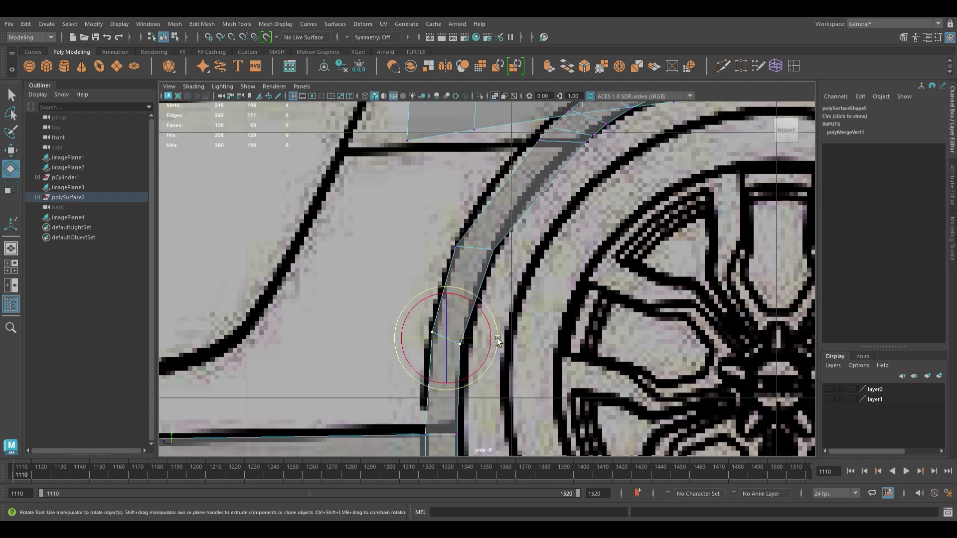
scroll(497, 320, "down", 2)
- Insert an edge loop across the arch strip, smooth its flow, and delete the unneeded edge
left_click(507, 274)
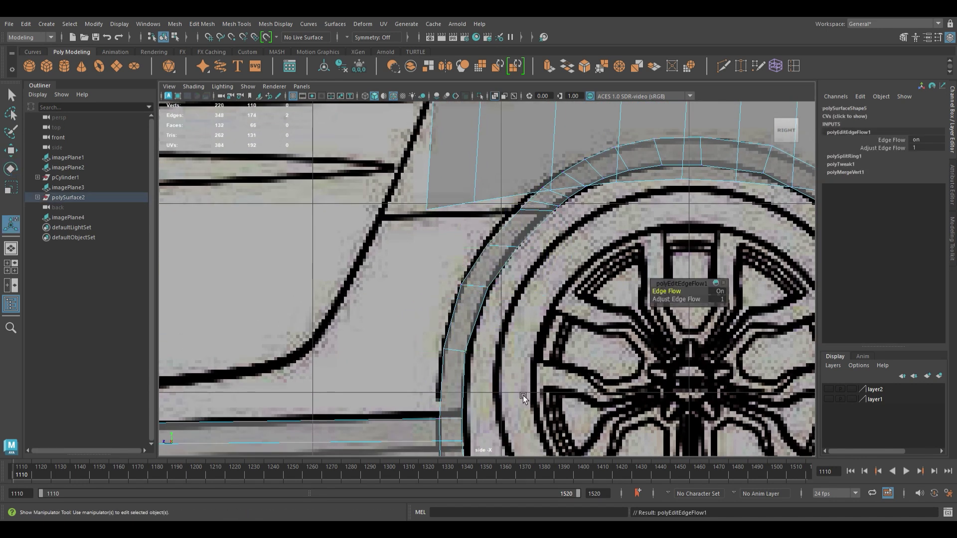
key("g")
key("w")
scroll(639, 399, "up", 2)
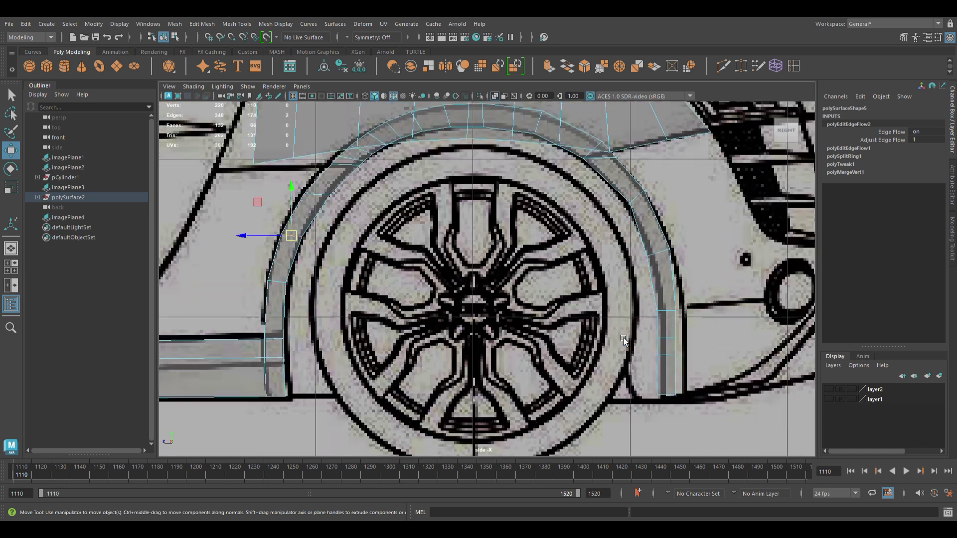
key("ctrl+Delete")
- Smooth the edge flow of the edges on the arch's right side
left_click(636, 325)
scroll(573, 402, "down", 2)
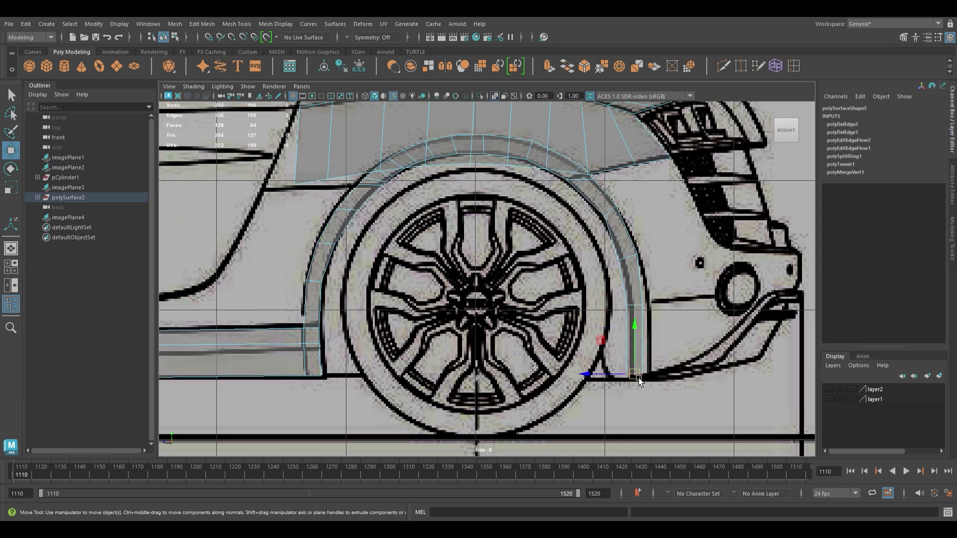
scroll(644, 378, "up", 2)
scroll(681, 409, "up", 2)
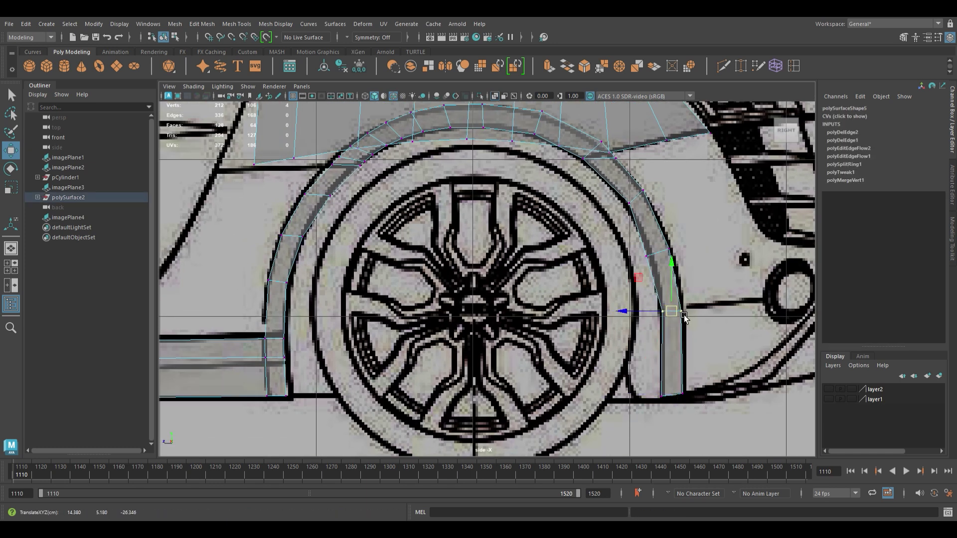
right_click_drag(629, 339, 656, 343, "shift")
scroll(633, 340, "up", 2)
scroll(633, 340, "up", 2)
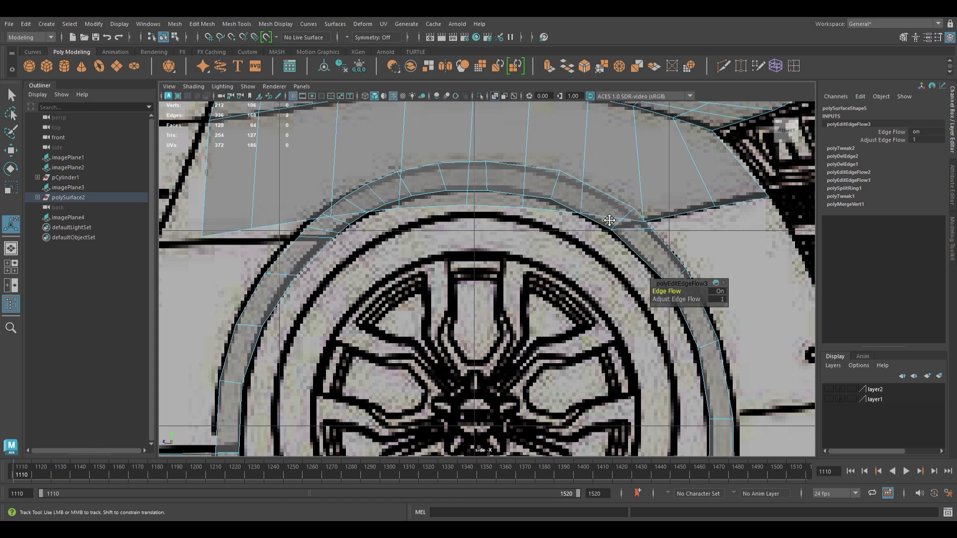
middle_click_drag(633, 340, 659, 358, "alt")
key("q")
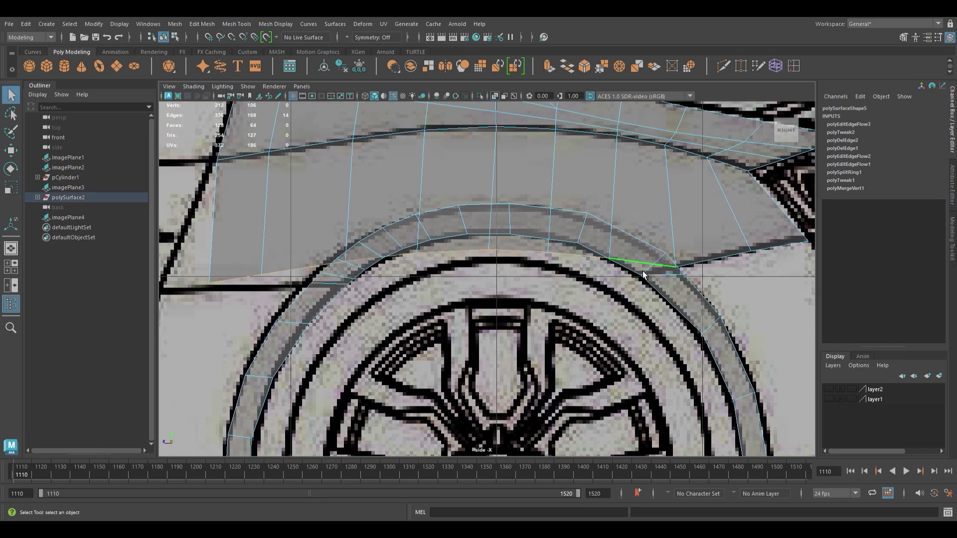
- Select the wheel-arch edge loop plus extra arch edges and enlarge the back view
double_click(643, 275)
key("w")
key("space")
key("space")
key("space")
left_click(558, 164, "shift")
key("space")
- Fit the arch edges to the back blueprint outline and raise an edge loop to match
left_click_drag(401, 239, 342, 238)
scroll(342, 238, "down", 1)
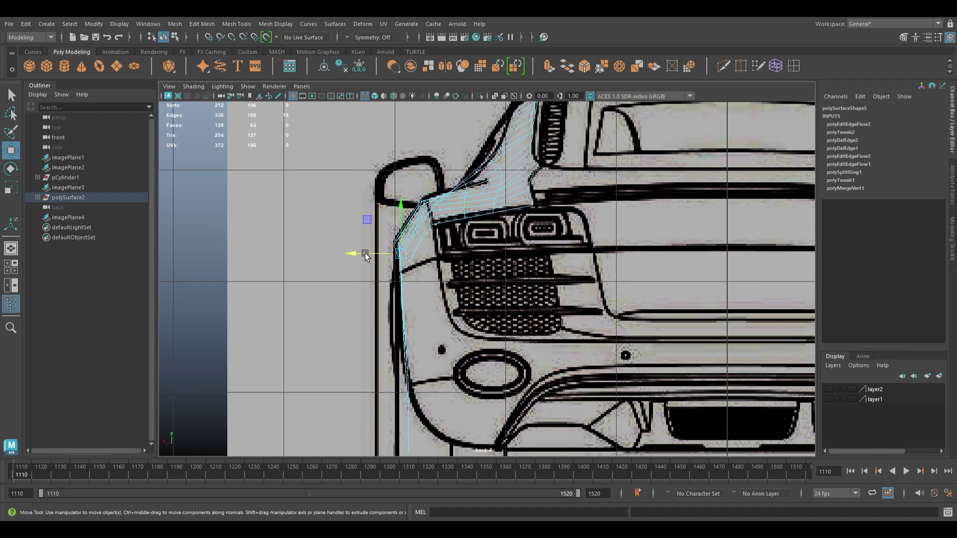
scroll(365, 253, "down", 2)
key("space")
key("space")
scroll(503, 298, "up", 2)
double_click(429, 241)
key("space")
key("space")
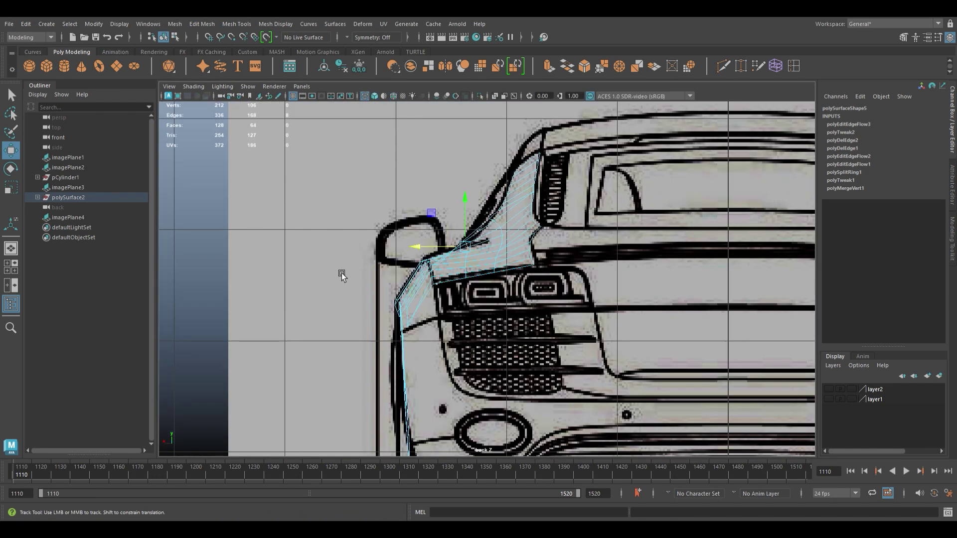
scroll(342, 282, "up", 5)
mouse_move(484, 235)
left_mouse_down()
mouse_move(478, 200)
mouse_move(474, 208)
left_mouse_up()
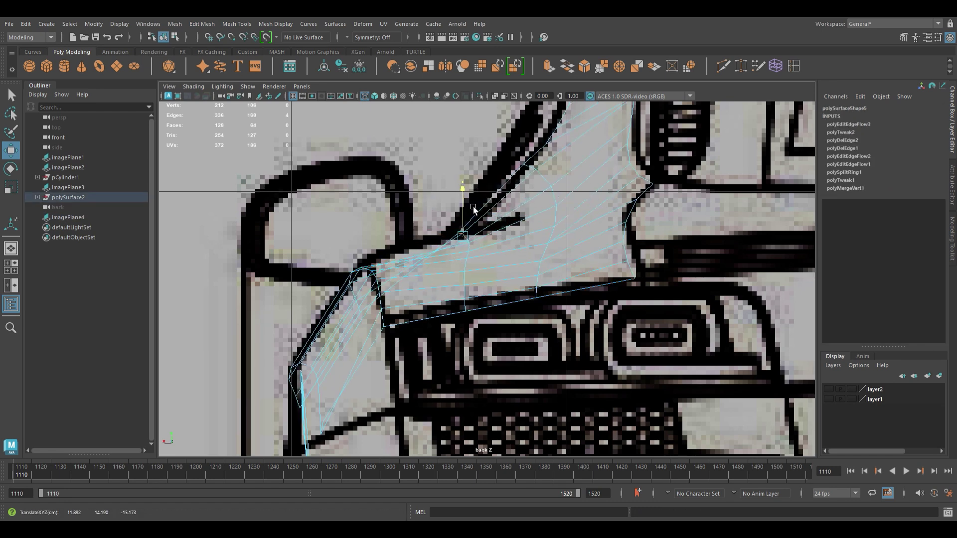
- In perspective, apply Edit Edge Flow to the edge loop across the fender
key("space")
mouse_move(573, 248)
left_mouse_down("alt")
mouse_move(399, 211)
mouse_move(435, 292)
left_mouse_up("alt")
left_click(459, 288, "shift")
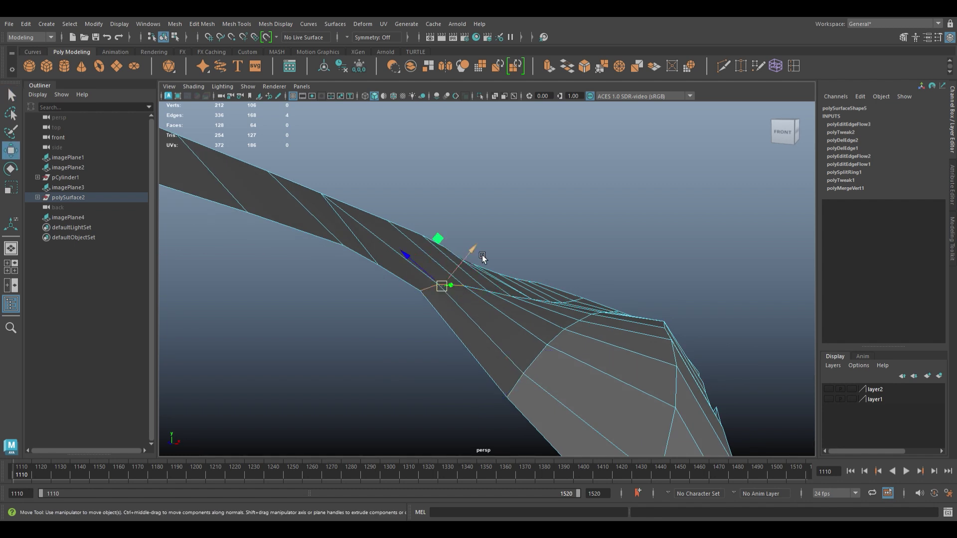
mouse_move(475, 259)
left_mouse_down("alt")
mouse_move(488, 364)
mouse_move(507, 393)
mouse_move(459, 374)
left_mouse_up("alt")
double_click(459, 374)
right_click_drag(432, 419, 442, 417, "shift")
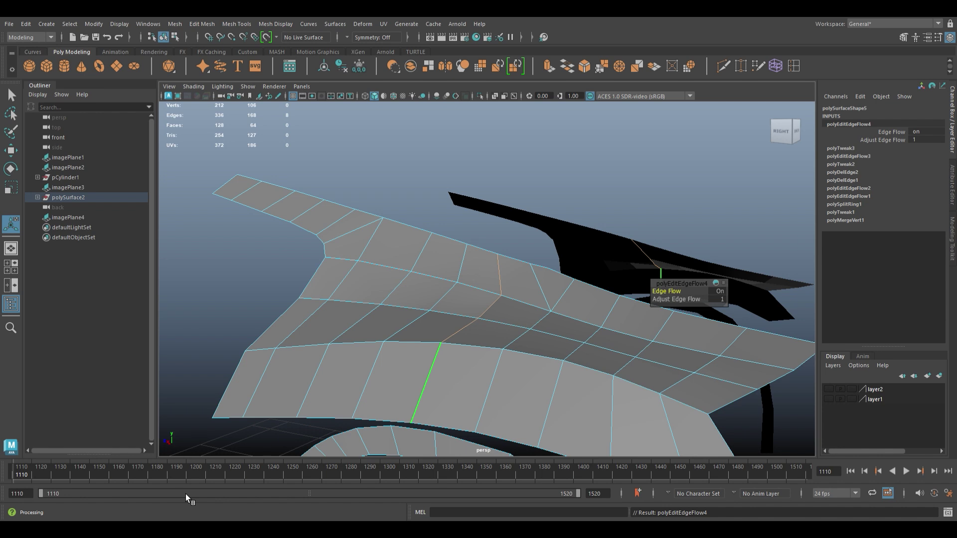
- Delete the redundant fender edge loop after smoothing nearby edges' flow
left_click_drag(379, 332, 387, 274, "alt")
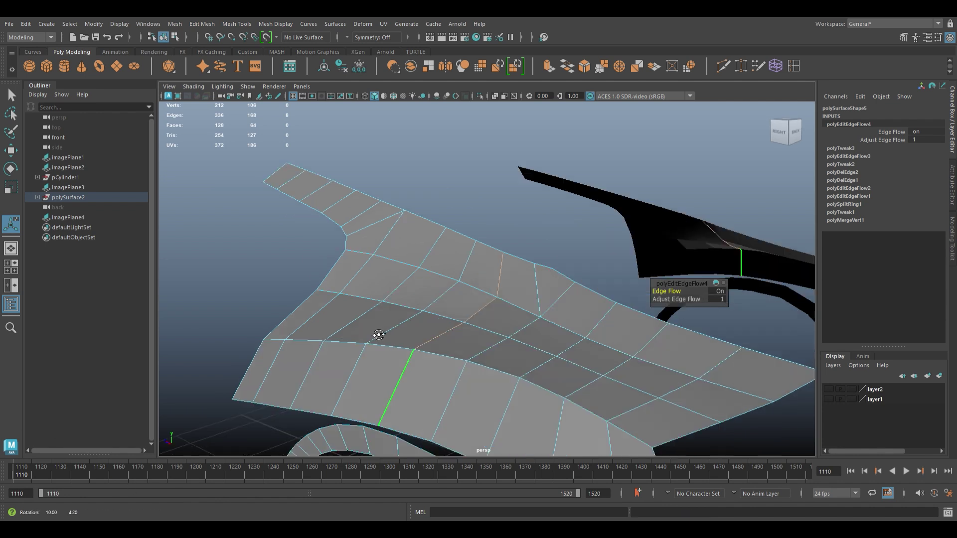
key("t")
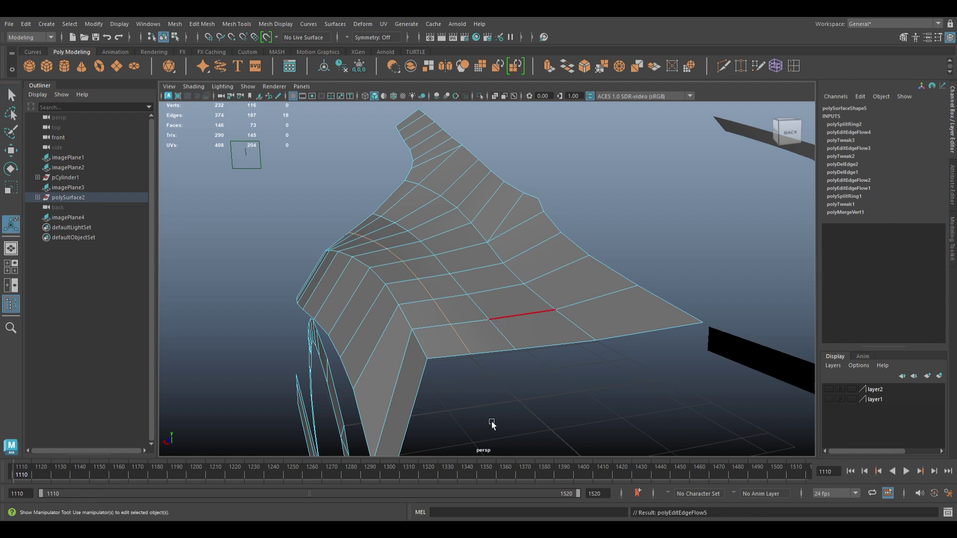
key("ctrl+z")
mouse_move(445, 421)
left_mouse_down("alt")
mouse_move(338, 329)
mouse_move(478, 363)
mouse_move(368, 325)
mouse_move(408, 285)
mouse_move(398, 326)
left_mouse_up("alt")
key("Delete")
key("ctrl+z")
key("Delete")
- Repeat the edge flow smoothing with G on more fender loops
mouse_move(252, 407)
left_mouse_down("alt")
mouse_move(474, 342)
mouse_move(654, 305)
mouse_move(380, 258)
mouse_move(447, 308)
mouse_move(507, 301)
left_mouse_up("alt")
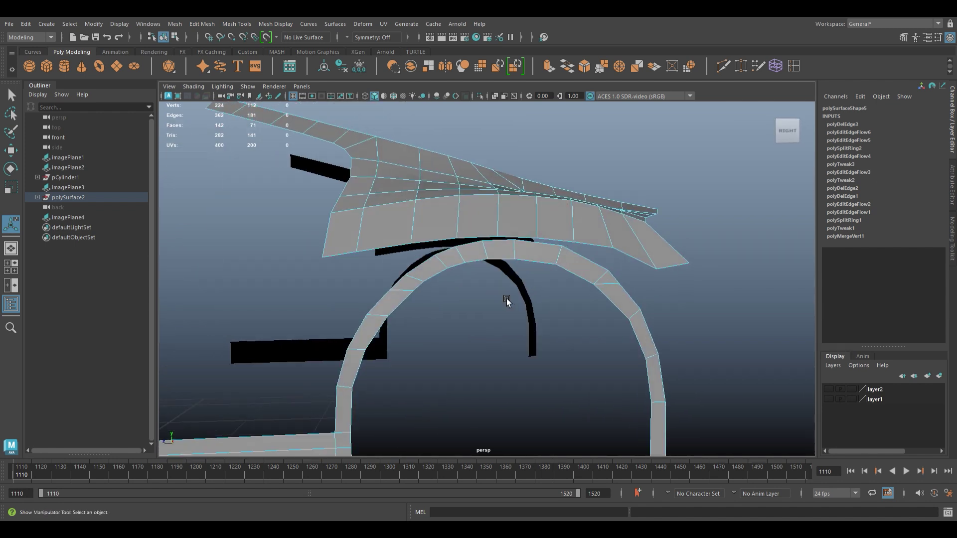
key("g")
key("g")
key("g")
key("g")
key("w")
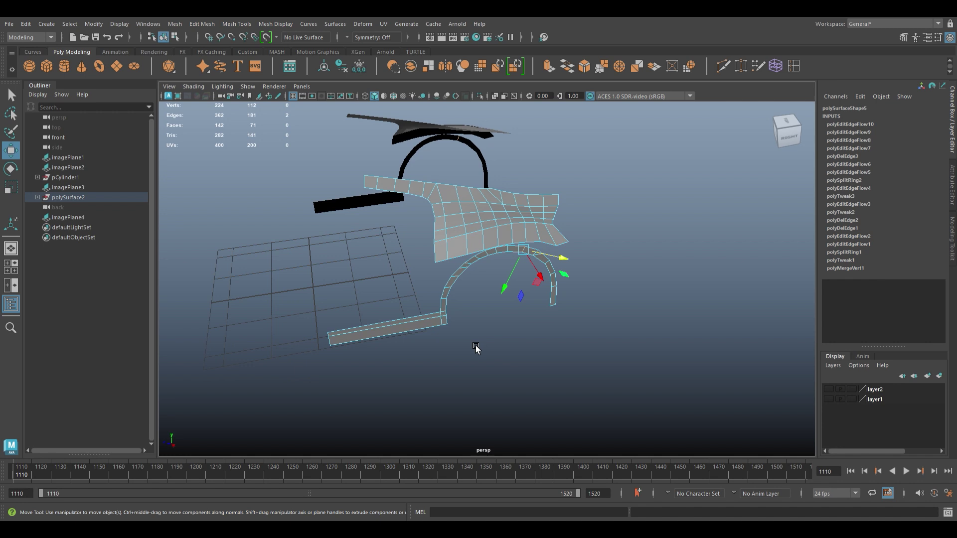
left_click_drag(558, 292, 555, 385, "alt+shift")
scroll(594, 337, "down", 3)
- Extrude the sill edge toward the door and drop its left vertex onto the sill line
scroll(594, 337, "up", 5)
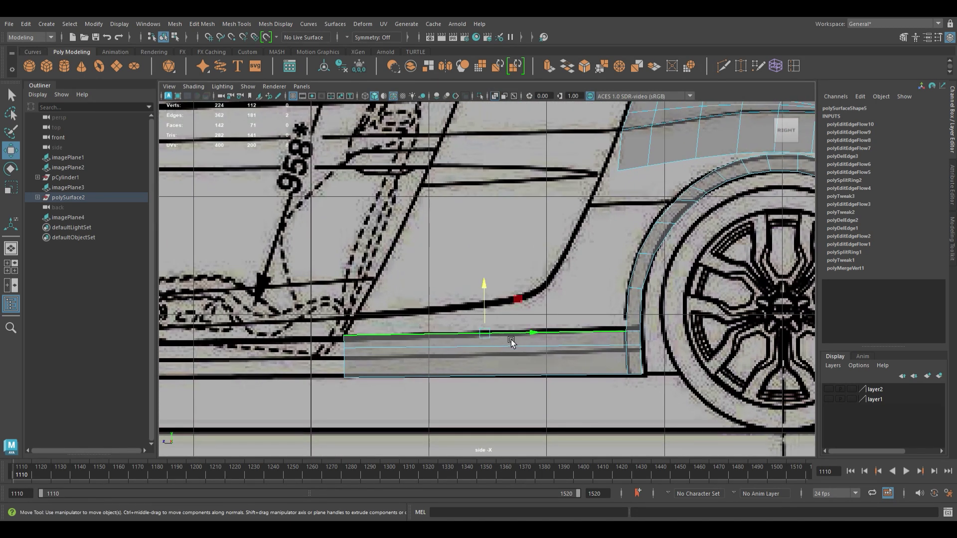
left_click_drag(443, 339, 458, 271, "shift")
key("F9")
left_click(289, 310)
left_click_drag(297, 356, 297, 381)
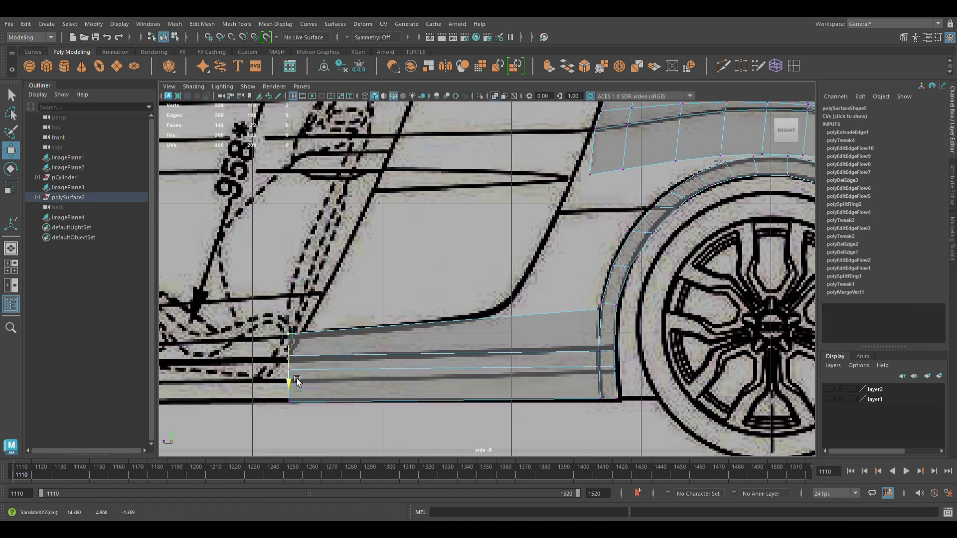
- Slide a vertical loop along the sill and merge the corner vertex near the arch
left_click_drag(463, 359, 525, 368, "ctrl")
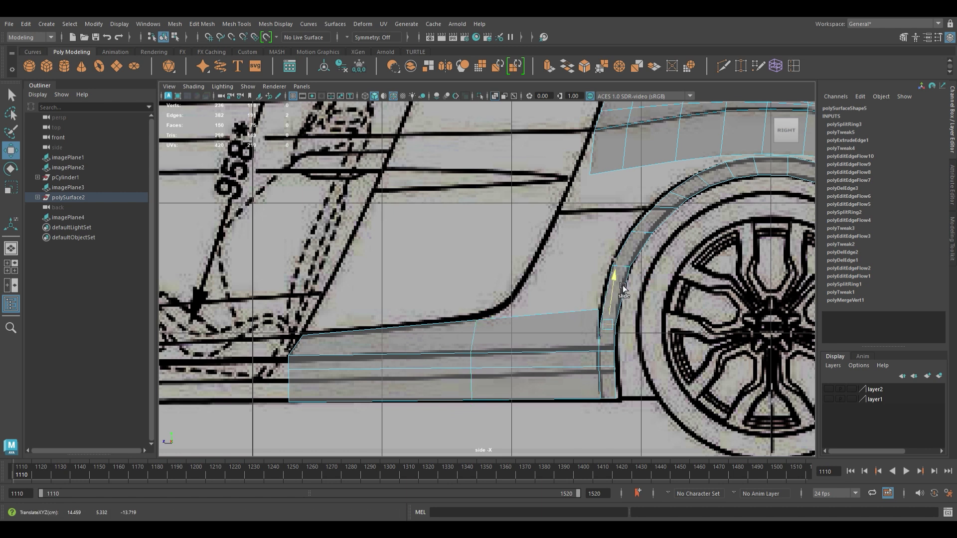
key("F9")
left_click_drag(594, 303, 616, 326)
middle_click_drag(617, 327, 617, 337)
scroll(530, 352, "up", 2)
- Add a vertical loop and diagonal cut on the sill, delete the horizontal edge, slide the loop left
left_click(741, 66)
left_click(446, 353)
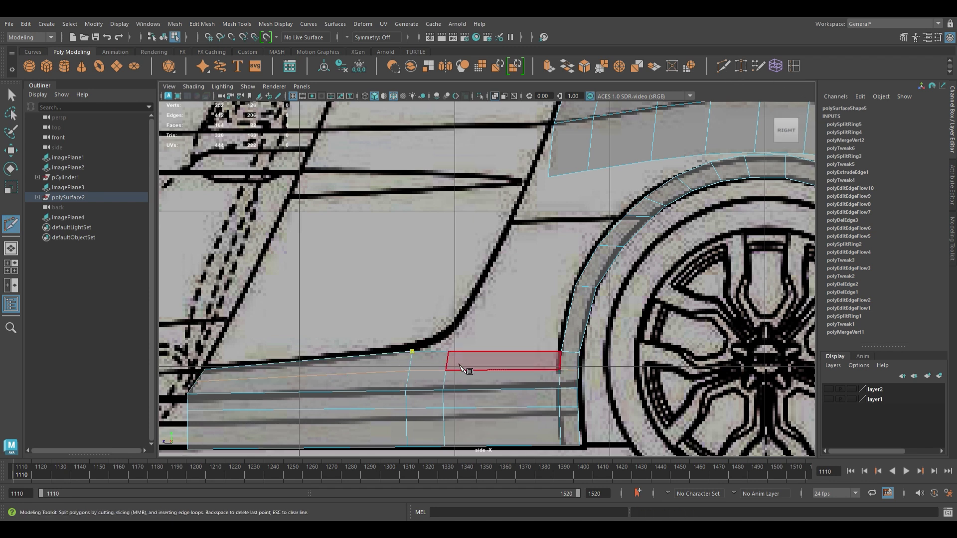
left_click(412, 353)
left_click(446, 370)
key("Return")
key("w")
key("Delete")
scroll(479, 395, "up", 1)
left_click(429, 386)
middle_click_drag(419, 359, 421, 418, "shift")
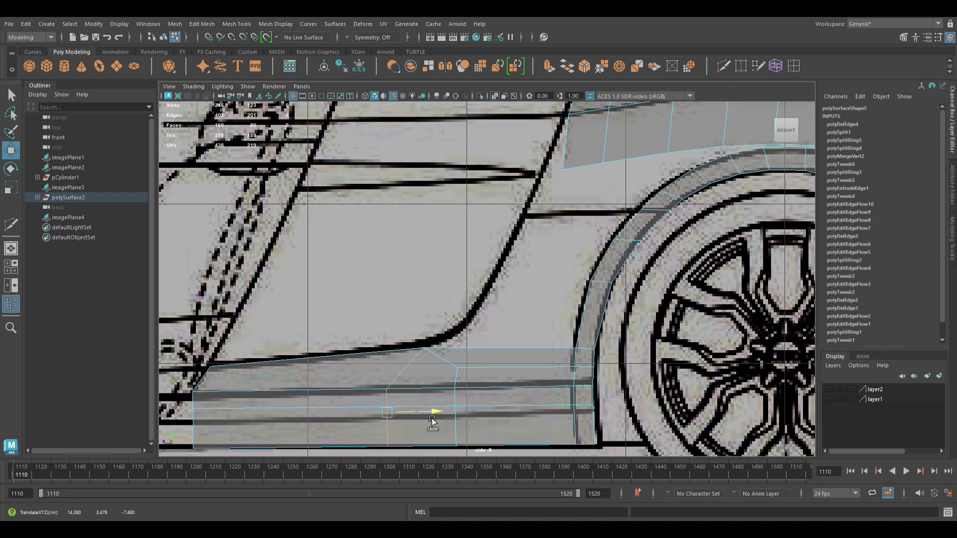
- Try a Multi-Cut from the top sill edge, then undo the cut and edge deletion
left_click(737, 69)
left_click(466, 348)
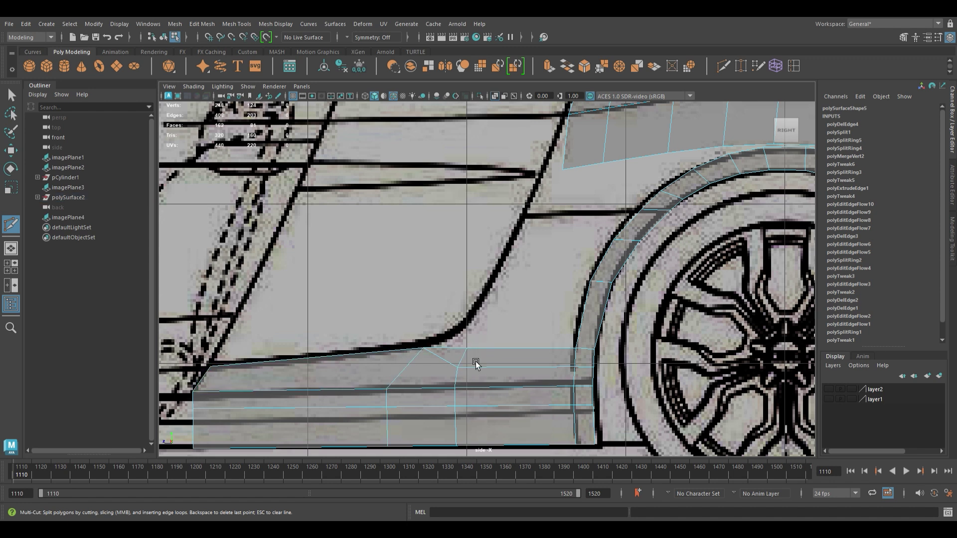
key("w")
left_click(514, 368)
key("Delete")
key("ctrl+z")
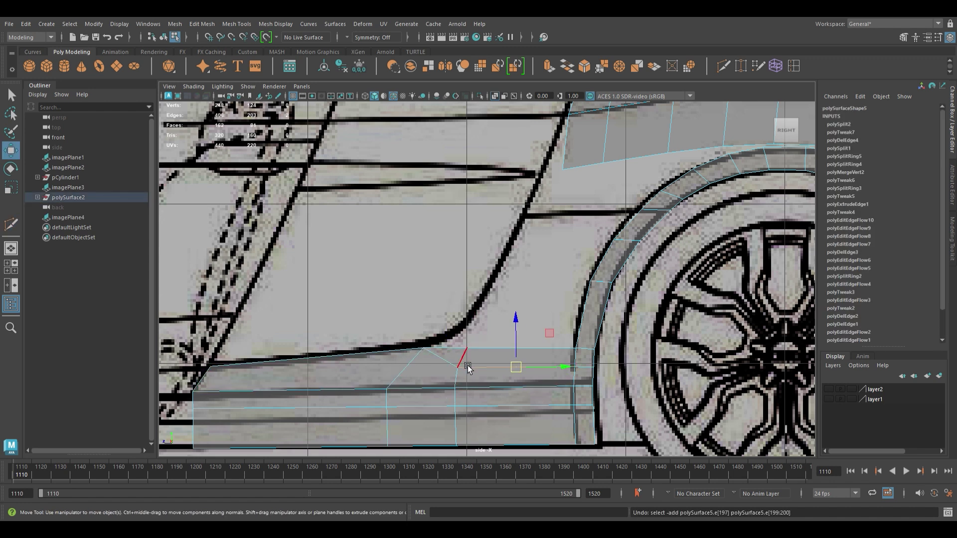
key("ctrl+z")
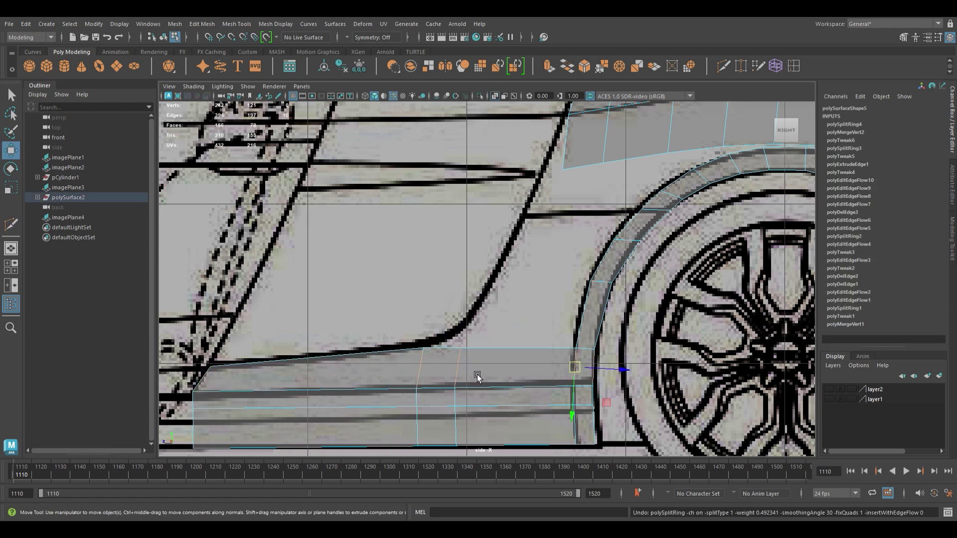
- Extrude the top sill edge upward, weld it to the arch vertex, and fit the top corner
left_click(478, 367)
right_click_drag(488, 353, 517, 152, "shift")
left_click_drag(517, 152, 566, 188)
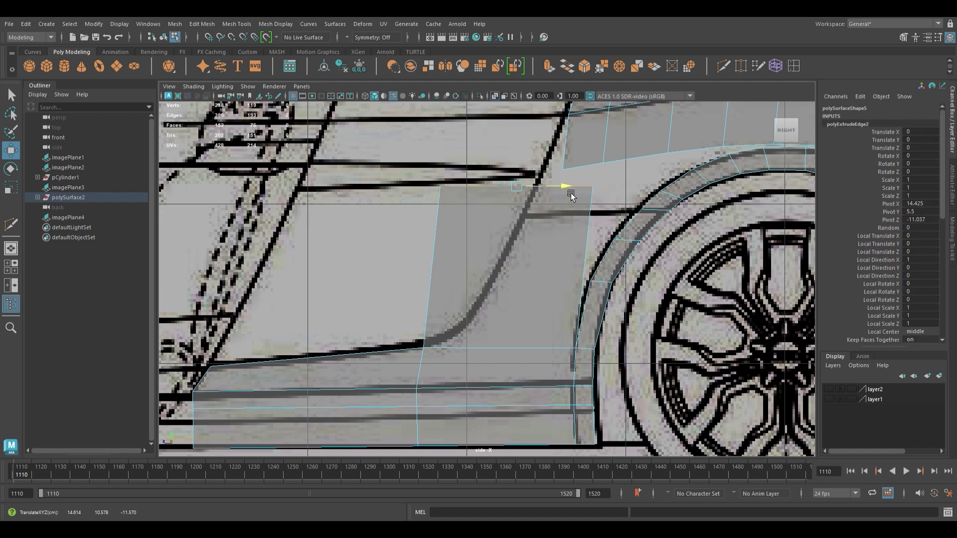
left_click(637, 203)
left_click(482, 186)
left_click_drag(502, 203, 537, 227)
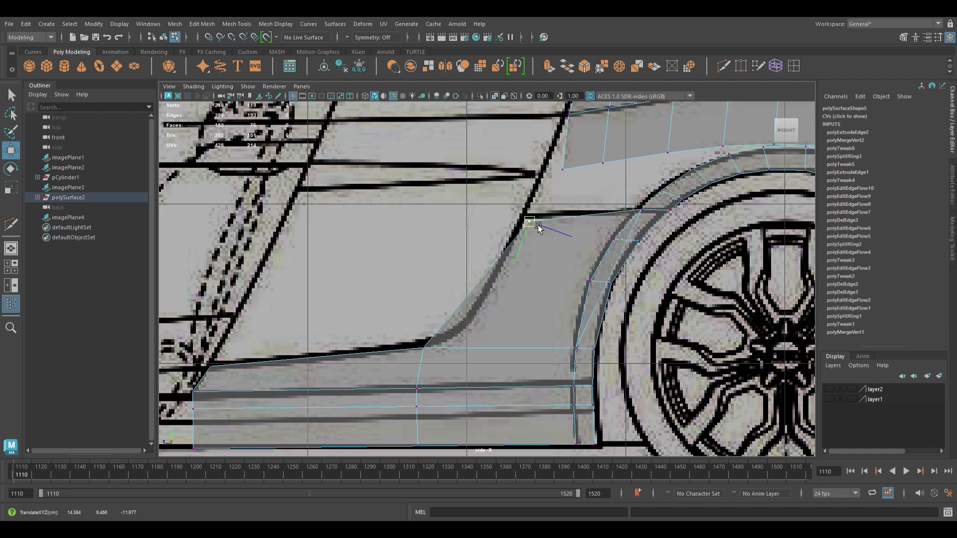
- Chamfer the corner vertex, remove the extra edges, and place the vertex on the sill outline
scroll(558, 223, "up", 1)
right_click_drag(458, 314, 507, 327, "shift")
left_click(500, 266)
key("Delete")
left_click(493, 281)
scroll(493, 282, "down", 2)
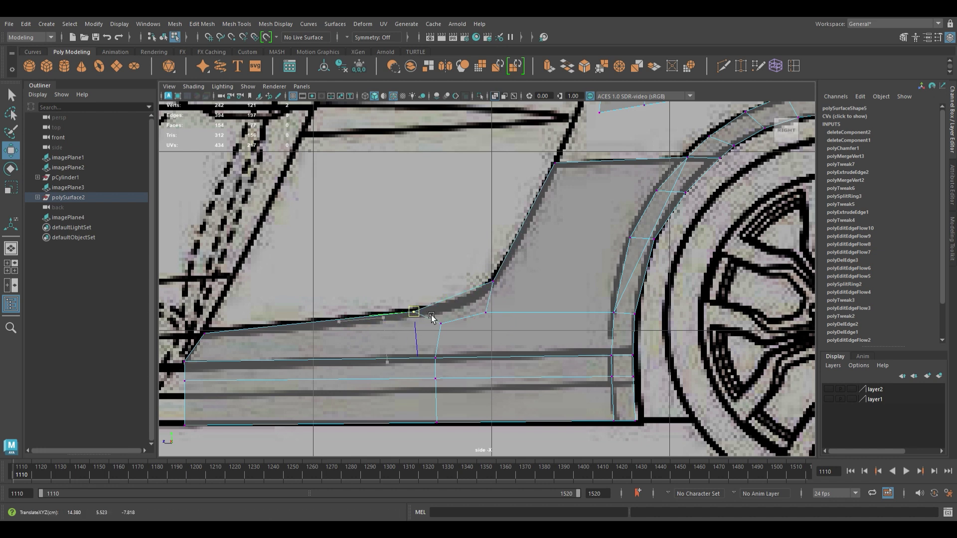
left_click_drag(466, 316, 442, 367)
key("ctrl+Delete")
- Insert an edge loop on the new panel and snap a vertex onto the blueprint line
scroll(442, 368, "down", 1)
left_click(518, 327, "ctrl")
left_click_drag(486, 357, 488, 327)
scroll(482, 373, "up", 1)
- Cut a new edge on the sill panel and slide its vertical edge to the right
right_click_drag(482, 373, 439, 368, "shift")
left_click(434, 308)
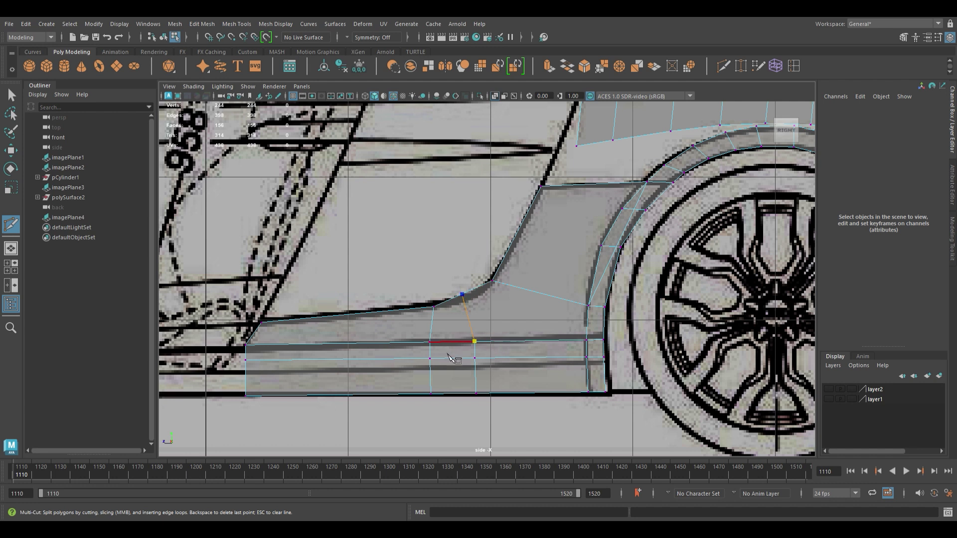
key("w")
left_click(461, 293)
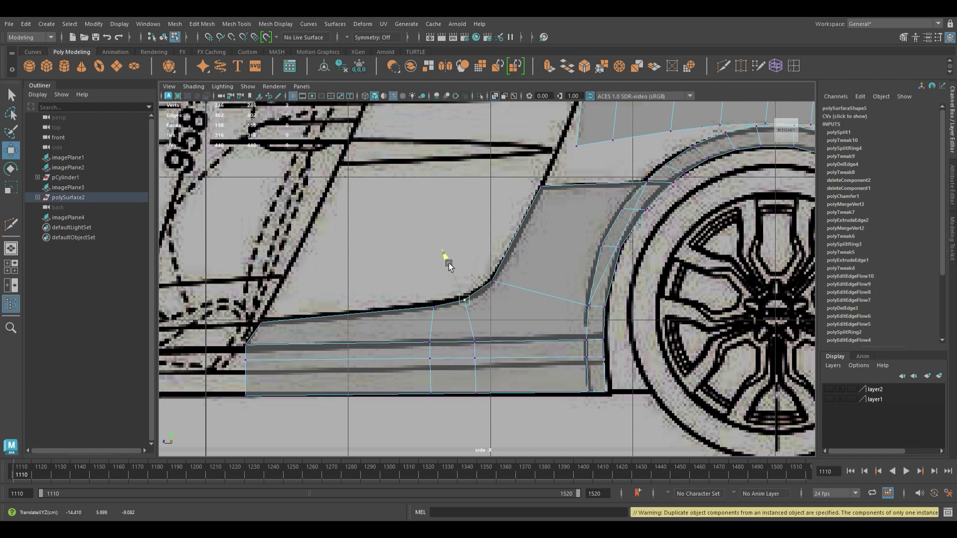
scroll(487, 324, "up", 2)
scroll(449, 353, "up", 2)
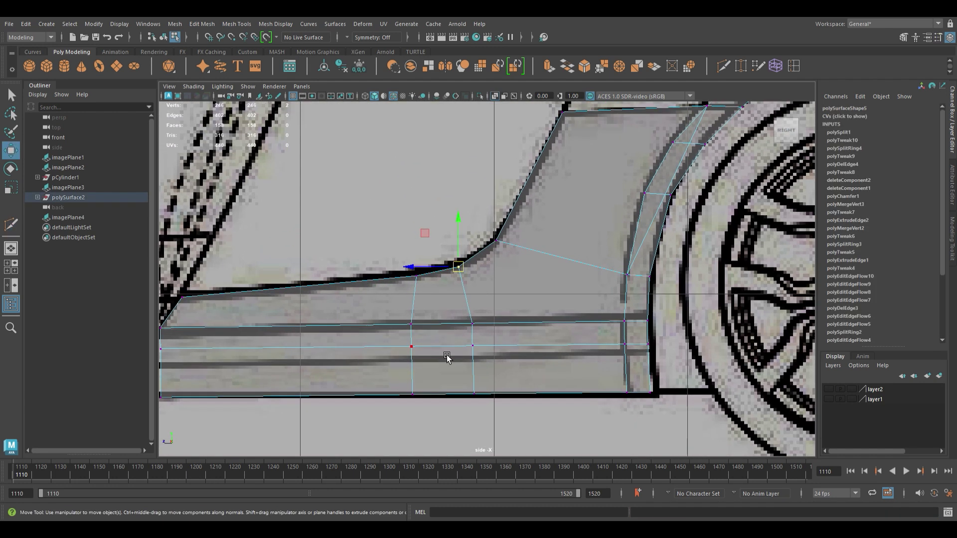
left_click(386, 347)
left_click_drag(352, 365, 360, 365)
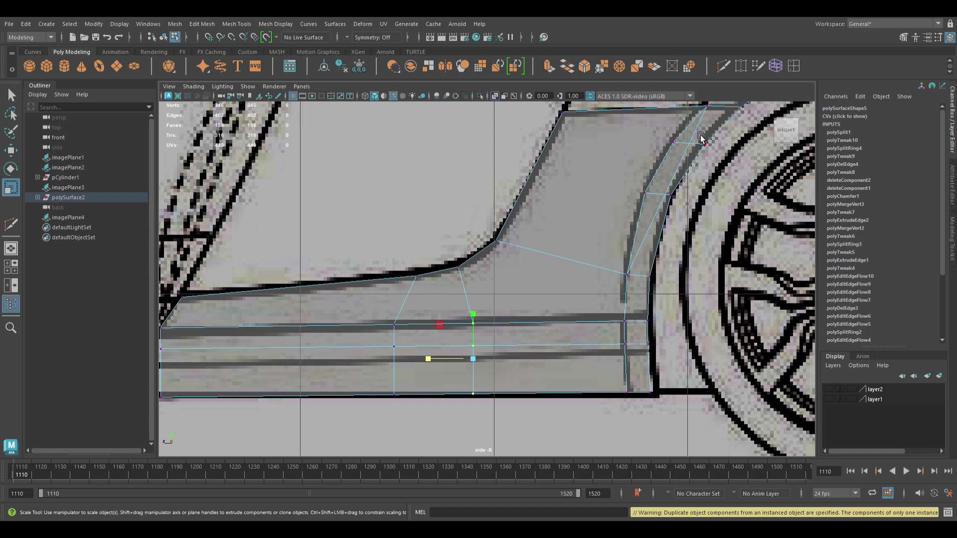
right_click_drag(651, 207, 512, 263, "shift")
- Cut a vertical edge down to the bottom and move it past the curve's corner
left_click(730, 71)
left_click(532, 394)
key("Return")
key("w")
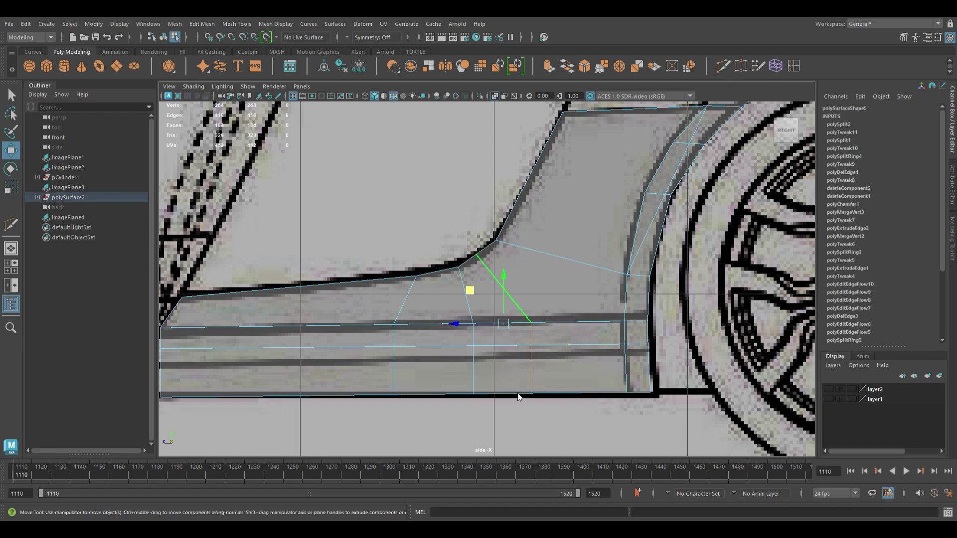
left_click(451, 359)
mouse_move(429, 333)
left_mouse_down()
mouse_move(414, 340)
mouse_move(482, 336)
left_mouse_up()
middle_click_drag(655, 225, 650, 259, "alt")
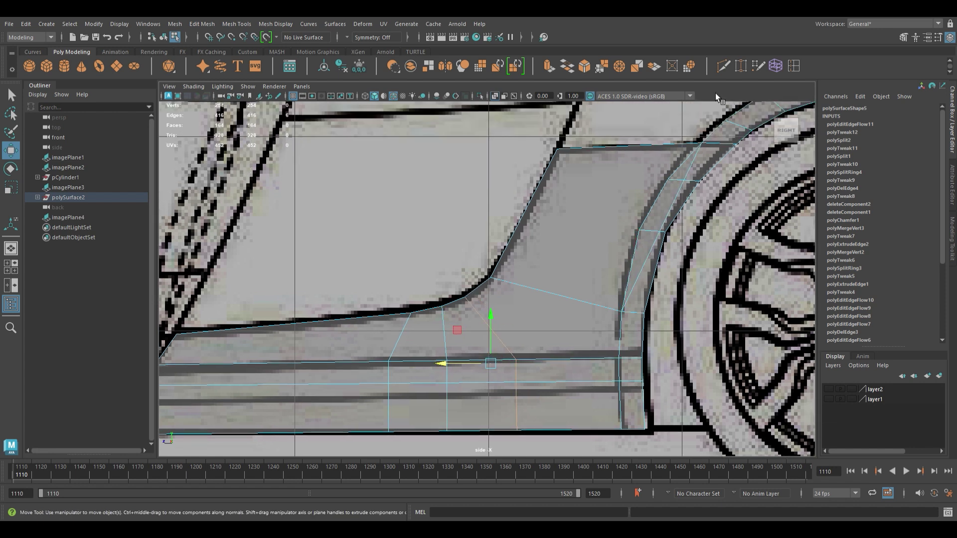
- Cut another edge across the panel and bevel the selected corner edge
key("ctrl+shift+x")
left_click(620, 350)
key("Return")
scroll(619, 350, "down", 2)
left_click(589, 282)
key("ctrl+b")
- Fit the corner vertices to the curve and apply Edit Edge Flow to the short corner edge
left_click(582, 246)
left_click_drag(531, 280, 524, 297)
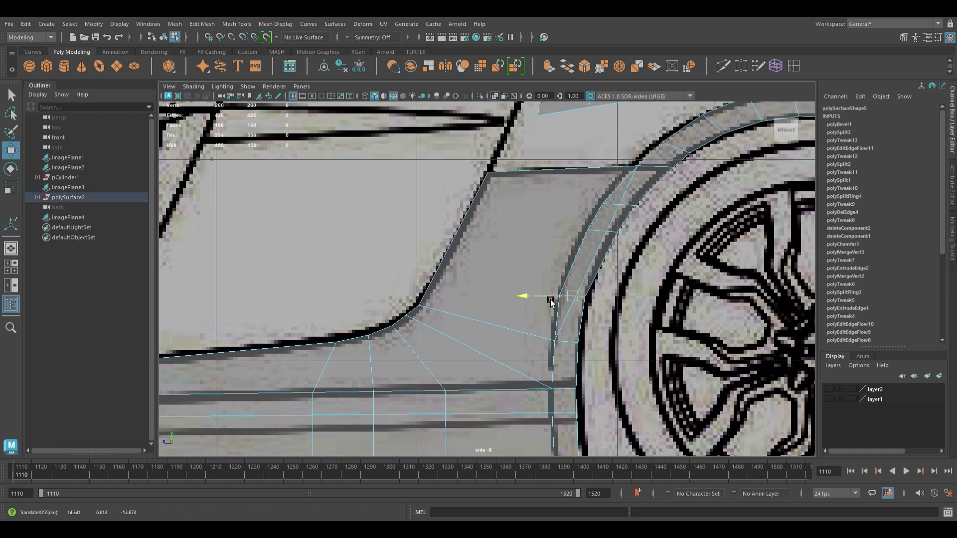
left_click(582, 319)
key("w")
key("F9")
left_click_drag(643, 154, 604, 172)
- Raise a vertex along the curve, smooth the diagonal edge's flow, and select a vertex near the door
left_click(419, 305)
left_click_drag(419, 305, 431, 287)
left_click(482, 349)
right_click_drag(464, 379, 447, 421, "shift")
scroll(448, 420, "down", 5)
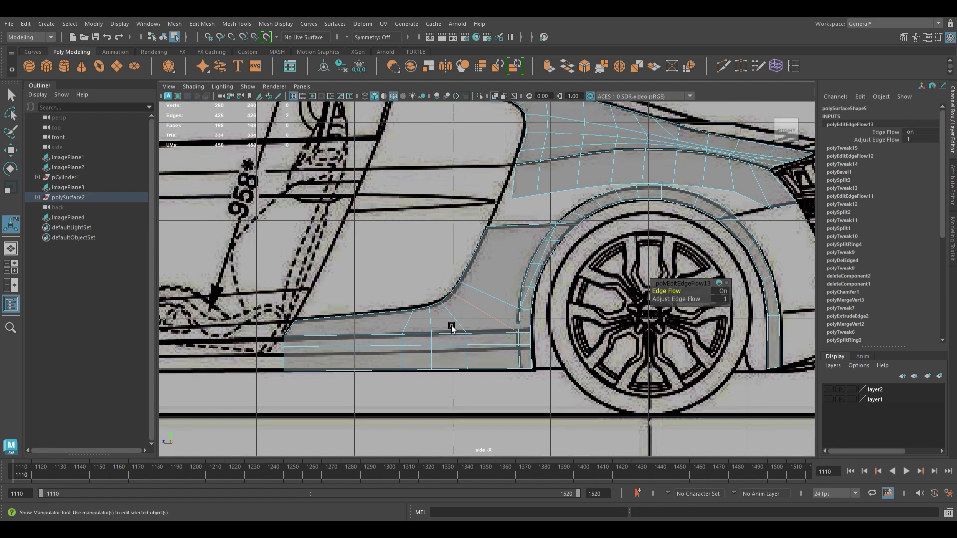
scroll(449, 325, "up", 3)
key("w")
key("F9")
left_click(487, 305)
scroll(517, 305, "down", 4)
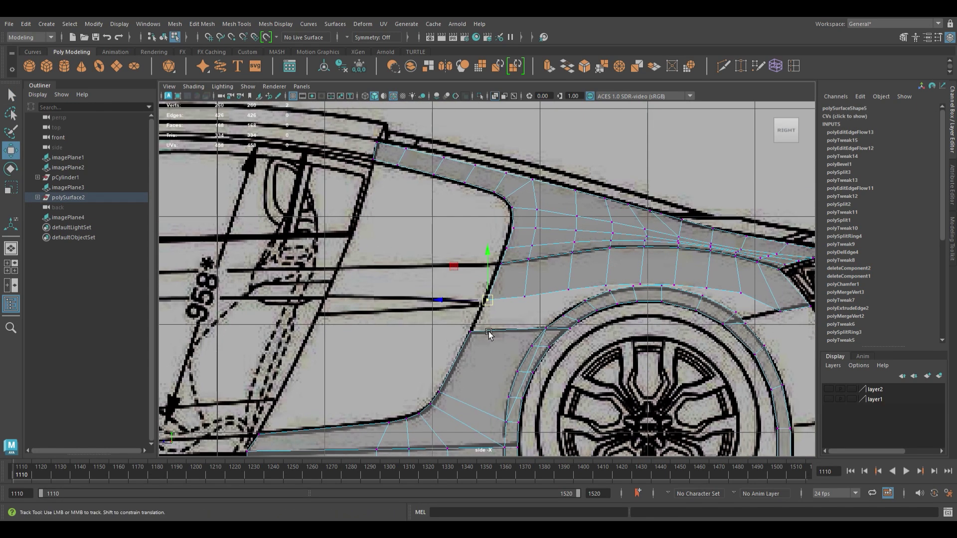
scroll(574, 331, "up", 3)
scroll(598, 324, "down", 2)
key("space")
key("space")
- Move the fender's two rear vertices onto the taillight outline in the back view and save
scroll(465, 306, "up", 4)
scroll(445, 344, "up", 2)
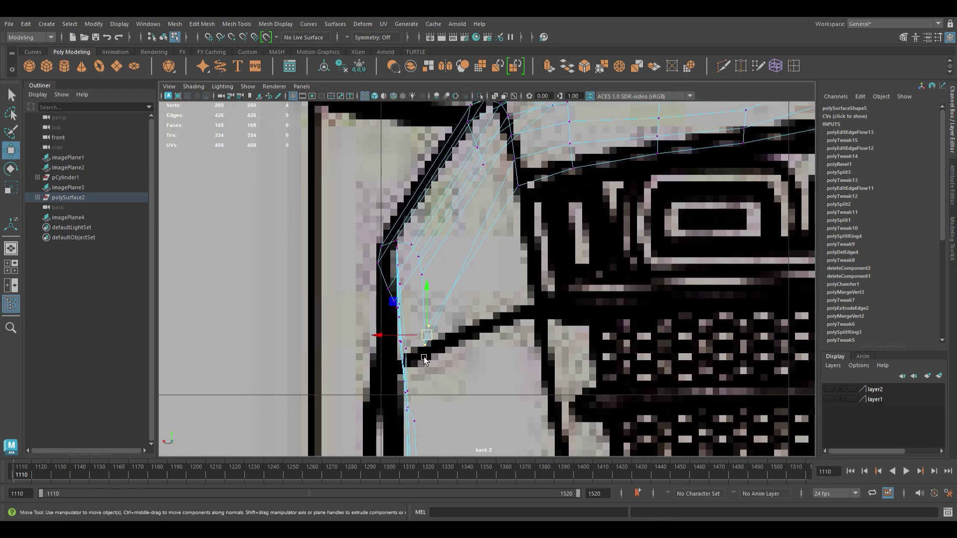
mouse_move(430, 280)
left_mouse_down()
mouse_move(371, 269)
mouse_move(379, 279)
left_mouse_up()
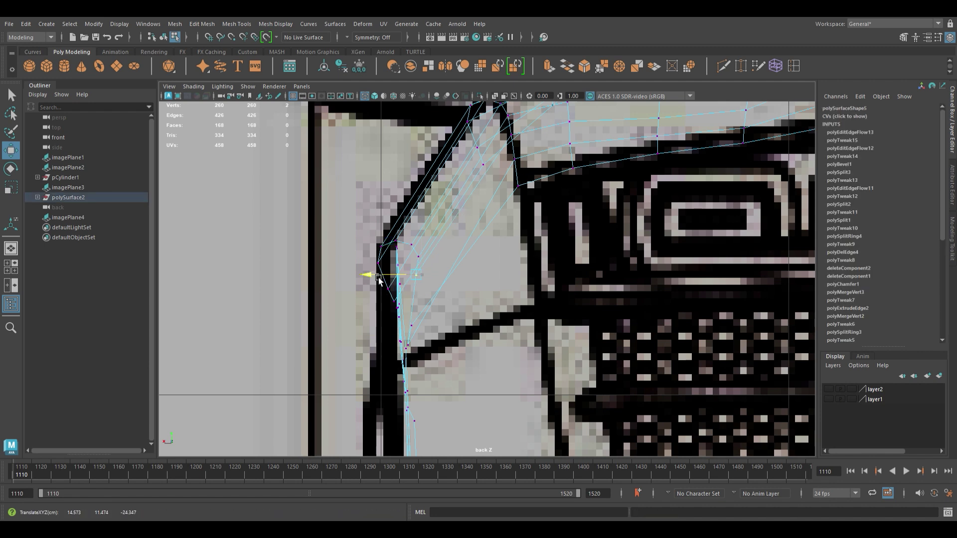
left_click_drag(380, 268, 379, 247)
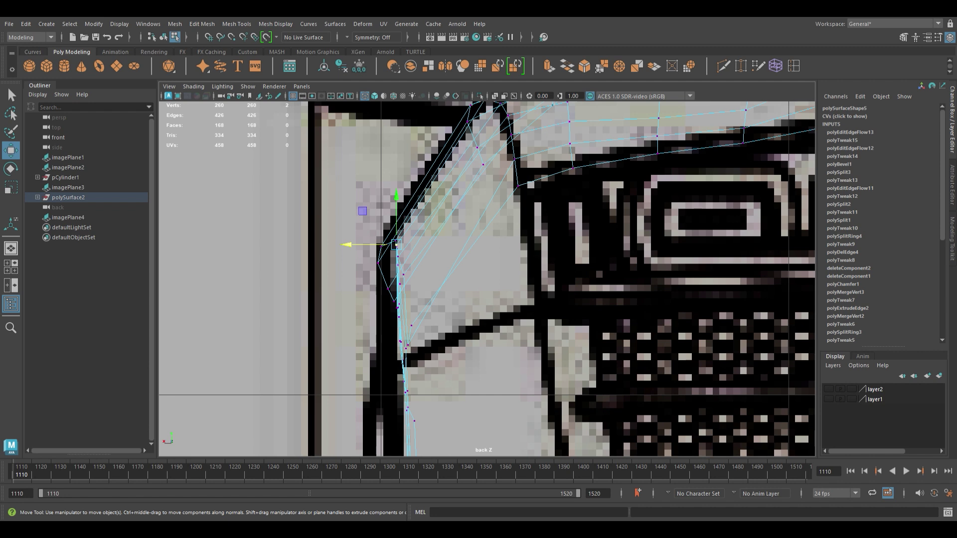
key("ctrl+s")
key("F8")
key("q")
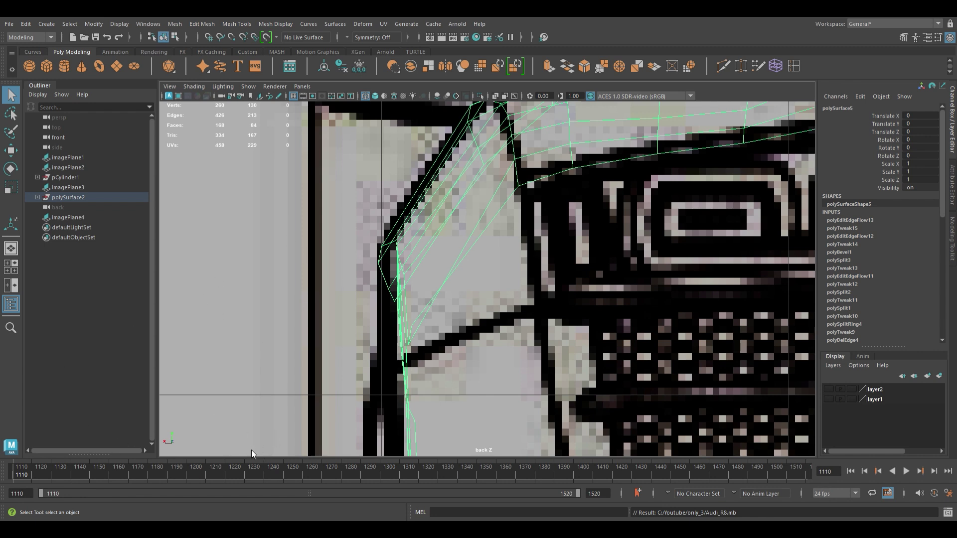
key("w")
scroll(448, 300, "down", 5)
- In the maximized side view, add an edge loop across the wheel arch and save the scene
key("space")
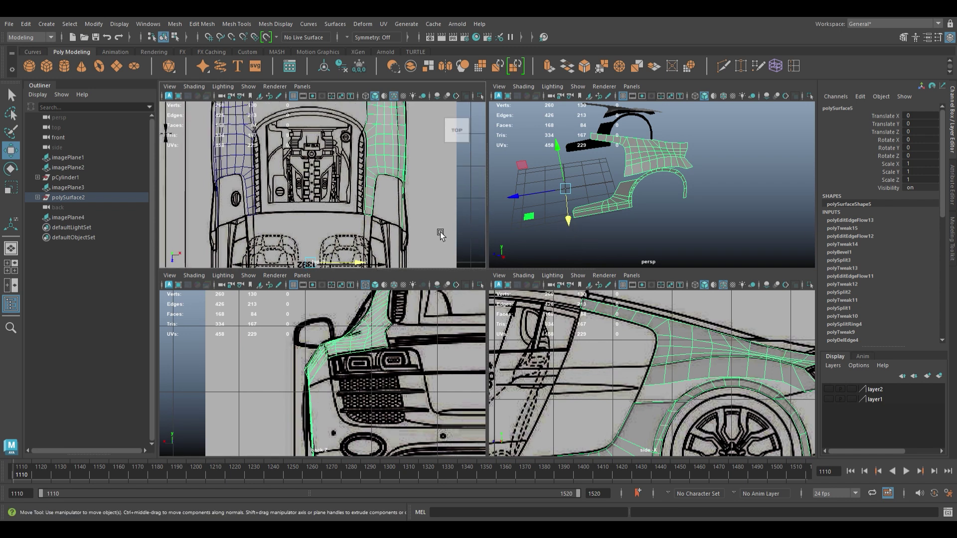
key("space")
scroll(518, 285, "up", 3)
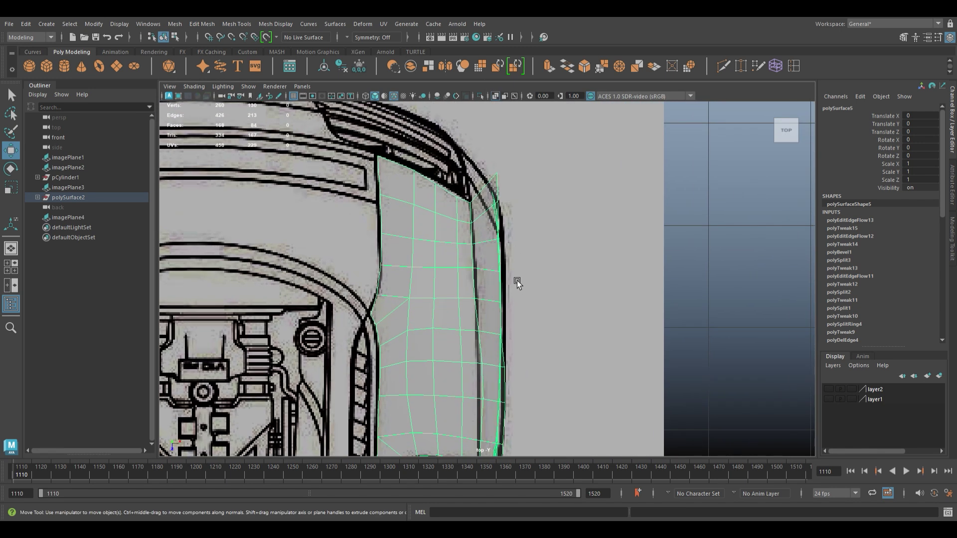
key("f")
key("space")
key("space")
scroll(670, 376, "up", 3)
scroll(481, 311, "up", 2)
left_click(481, 311)
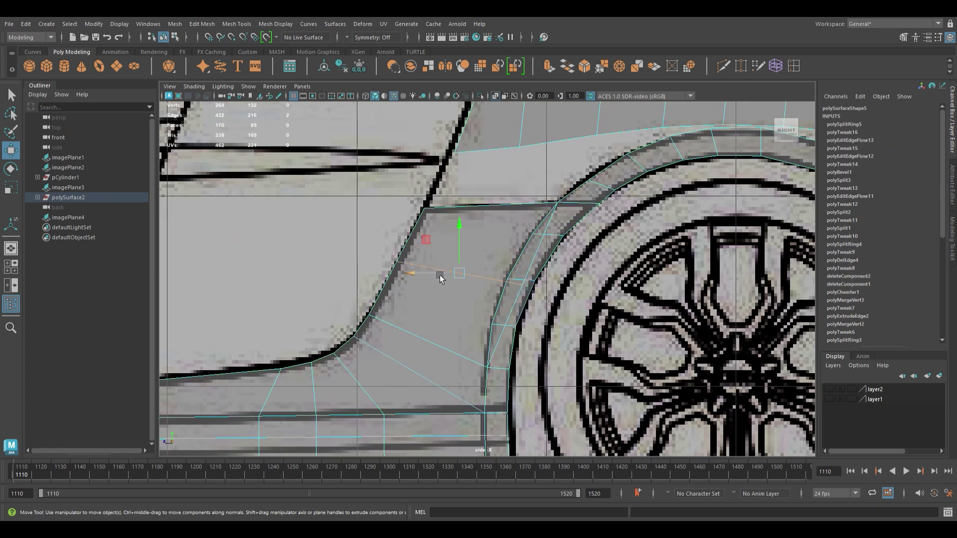
scroll(437, 341, "up", 1)
key("F9")
left_click_drag(498, 264, 546, 321)
key("ctrl+s")
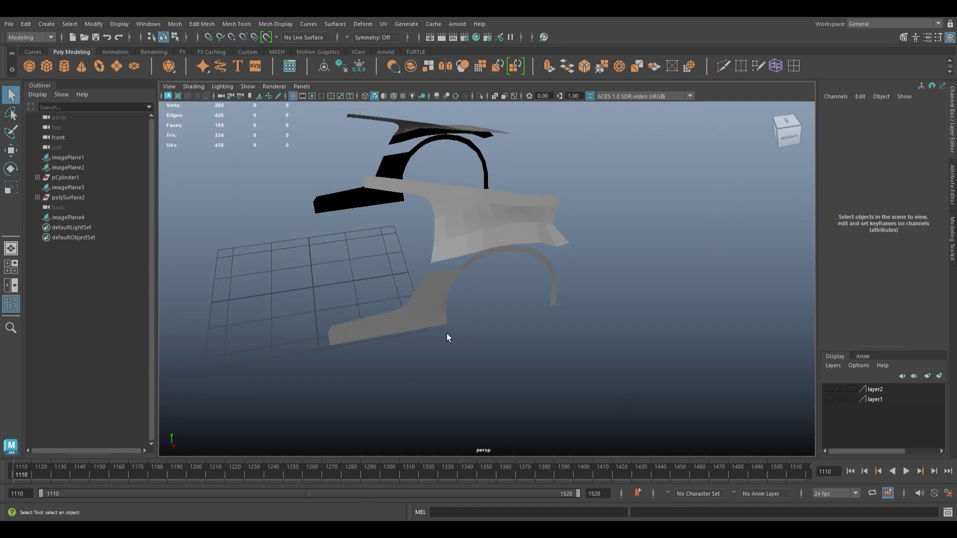
- Check the fender in perspective, then add a second edge loop across the wheel arch
mouse_move(448, 338)
left_mouse_down("alt")
mouse_move(472, 291)
mouse_move(470, 352)
mouse_move(521, 276)
mouse_move(549, 368)
mouse_move(496, 379)
left_mouse_up("alt")
left_click(522, 276)
key("space")
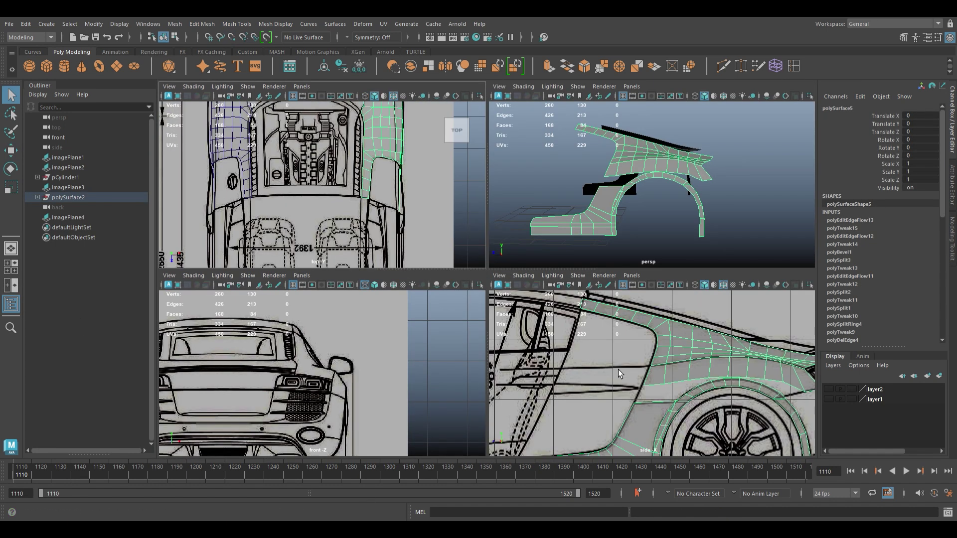
key("space")
scroll(618, 369, "up", 5)
left_click(487, 344)
scroll(511, 370, "up", 3)
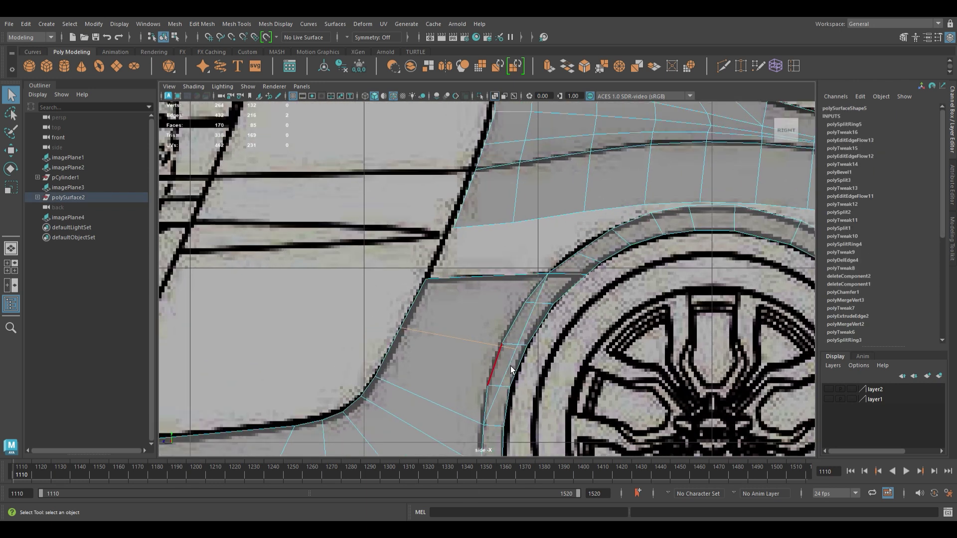
- Merge the two extra arch vertices into their neighbours with Target Weld
key("w")
left_click_drag(513, 321, 495, 342)
scroll(497, 344, "up", 1)
scroll(497, 344, "down", 3)
scroll(515, 349, "up", 3)
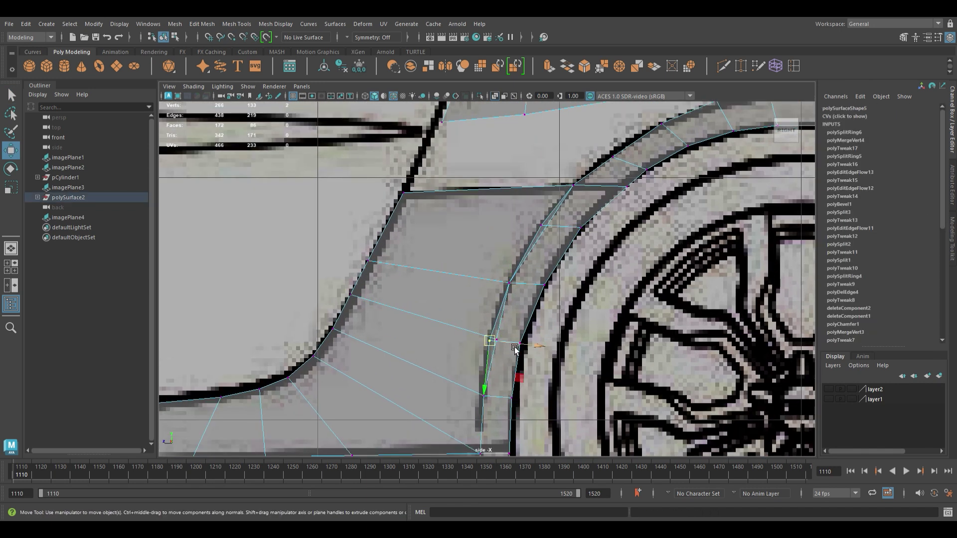
scroll(509, 342, "down", 3)
left_click_drag(496, 349, 488, 335)
scroll(488, 335, "up", 3)
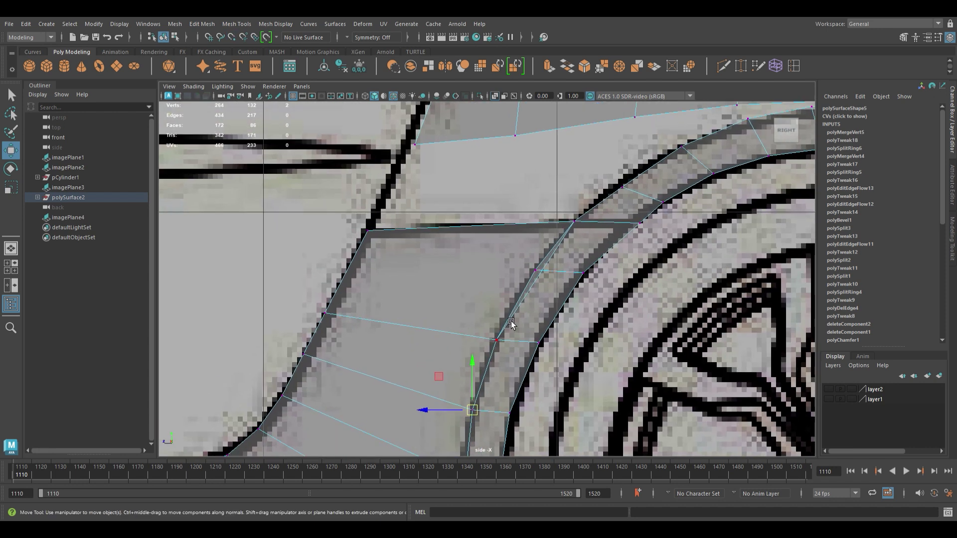
scroll(598, 319, "down", 3)
- Add a horizontal edge loop on the arch and nudge its new vertex onto the blueprint
left_click(474, 314)
scroll(510, 266, "up", 3)
mouse_move(510, 266)
left_mouse_down()
mouse_move(519, 278)
mouse_move(538, 272)
left_mouse_up()
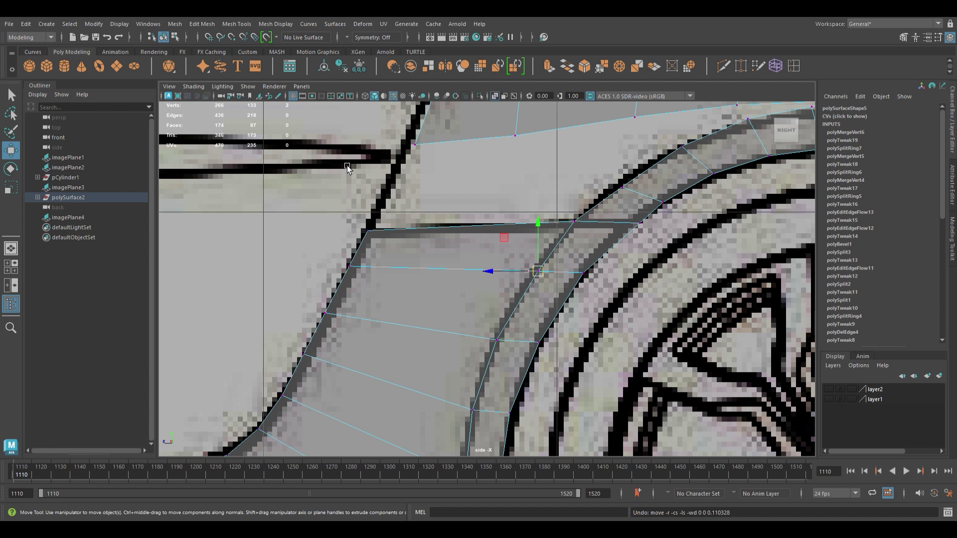
middle_click_drag(515, 276, 501, 279)
scroll(495, 277, "down", 3)
scroll(501, 290, "down", 2)
mouse_move(464, 290)
middle_mouse_down("alt")
mouse_move(439, 353)
mouse_move(439, 331)
middle_mouse_up("alt")
right_click_drag(439, 332, 451, 269)
scroll(459, 232, "up", 1)
middle_click_drag(521, 263, 537, 324, "alt")
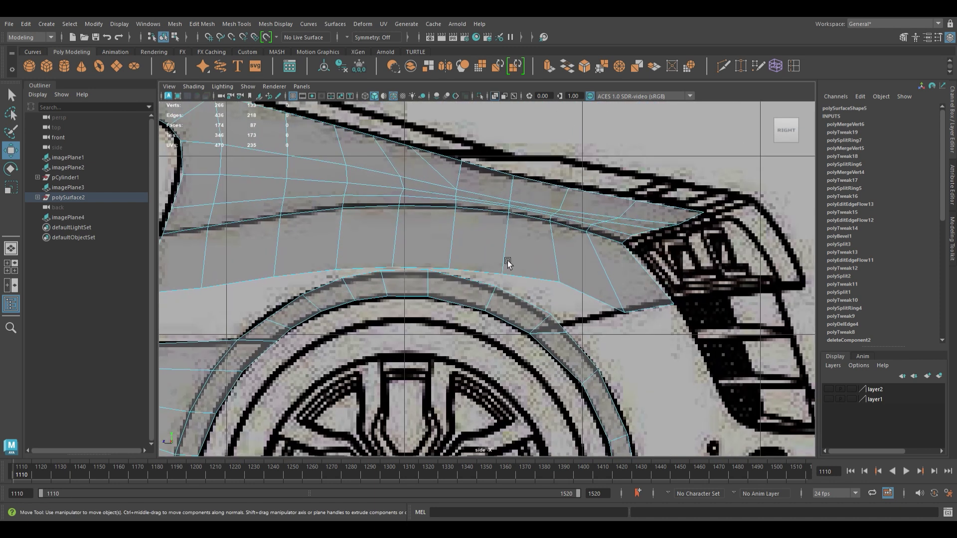
scroll(537, 324, "up", 2)
scroll(508, 275, "up", 3)
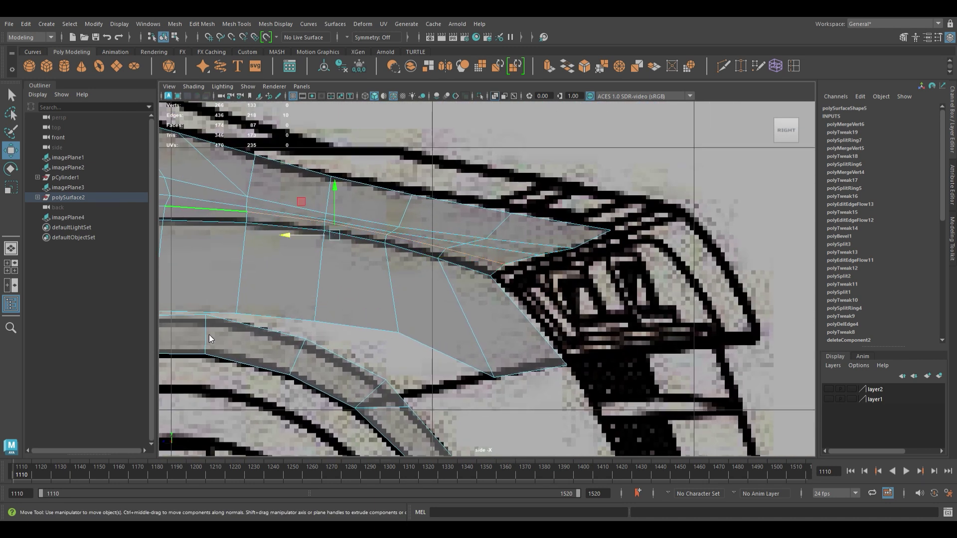
- Undo the last edge flow change and slide the horizontal fender edge loop upward
key("t")
key("ctrl+z")
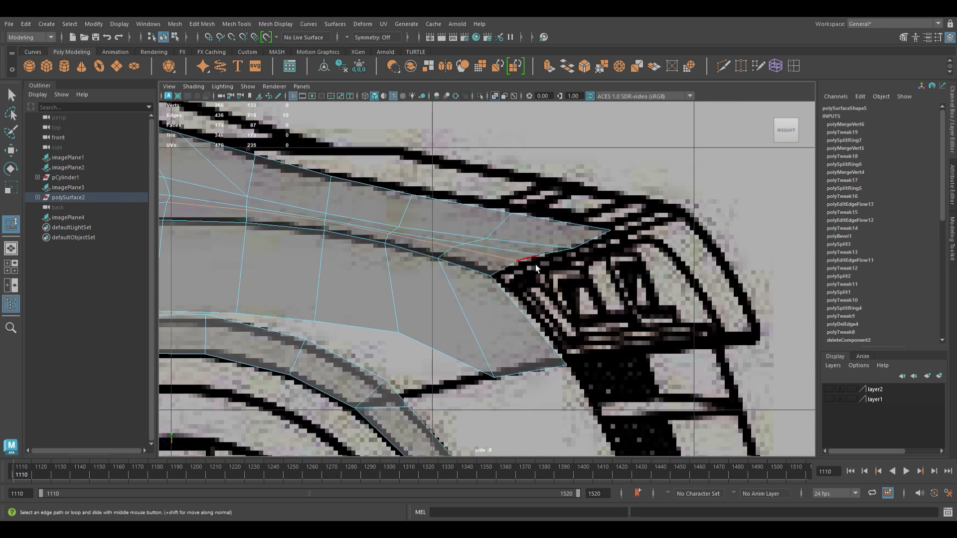
scroll(324, 268, "down", 2)
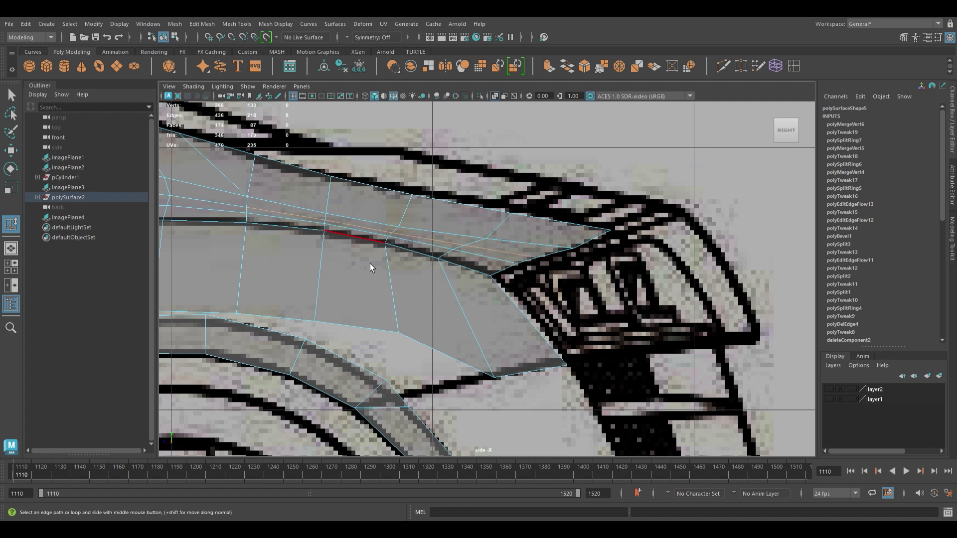
scroll(368, 267, "down", 3)
scroll(409, 304, "down", 3)
scroll(494, 299, "up", 5)
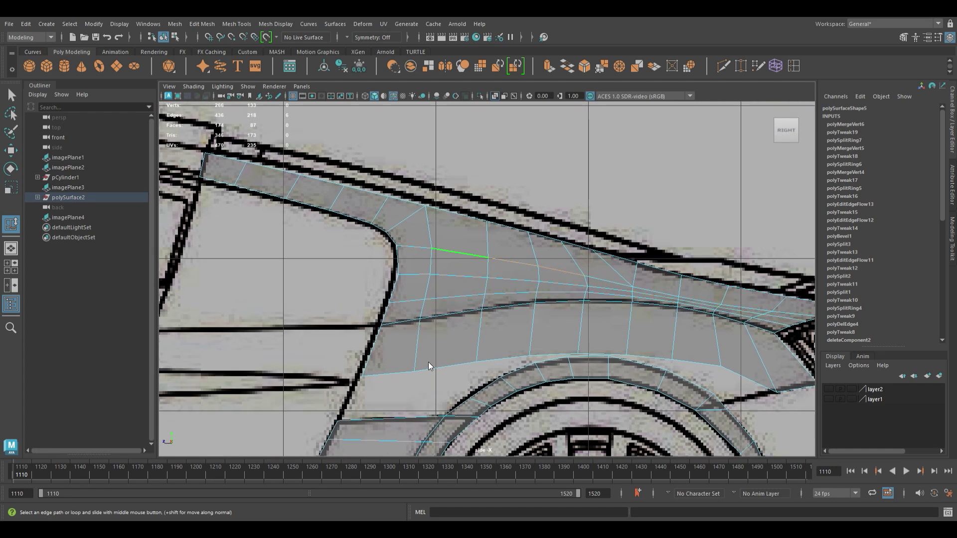
middle_click_drag(444, 253, 405, 233)
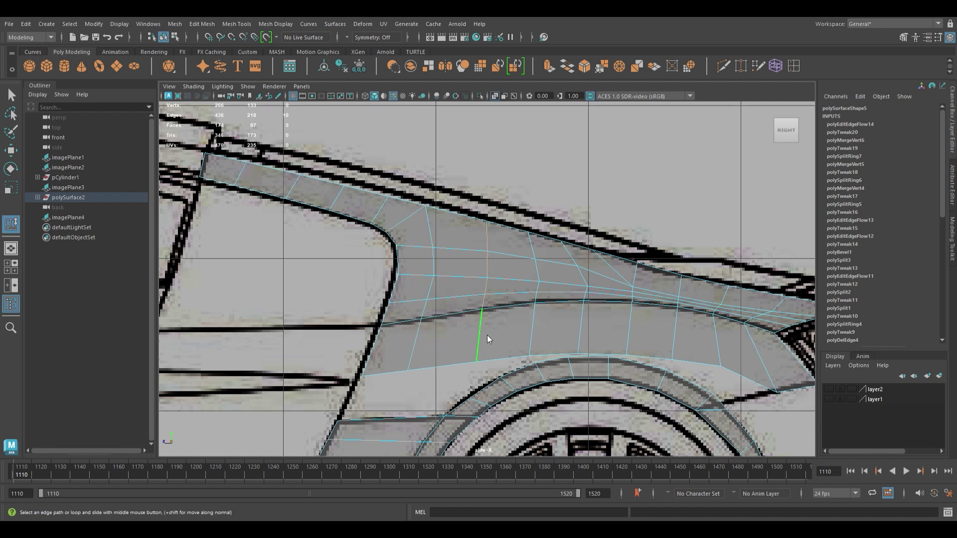
- Smooth the flow of several fender edges, undoing one unwanted change
left_click(531, 333)
left_click(584, 325)
left_click(546, 260)
left_click(468, 253)
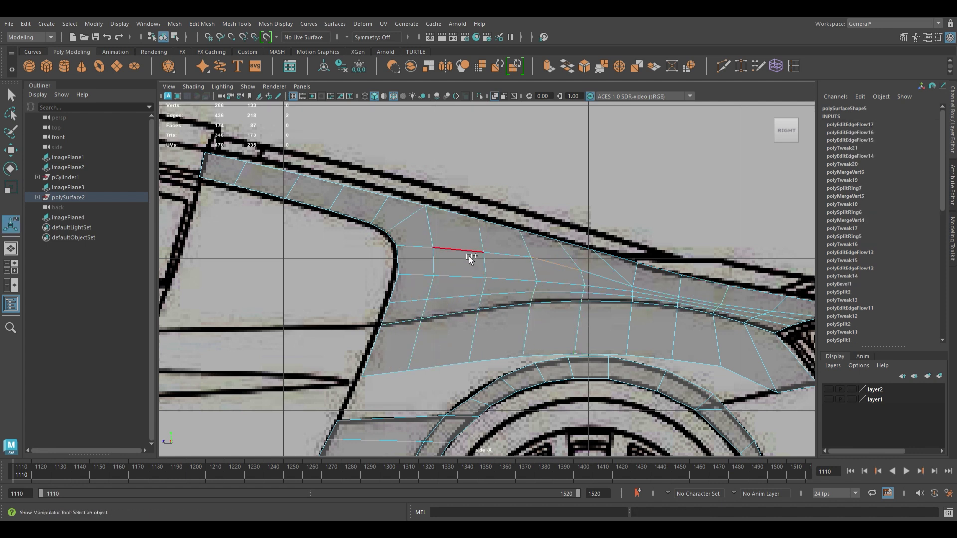
key("ctrl+z")
left_click(481, 316)
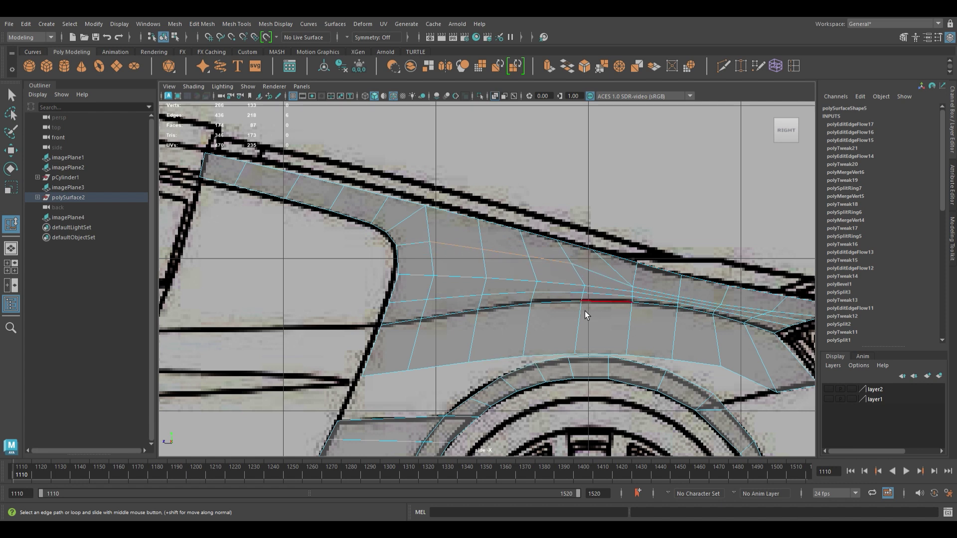
- From a rear perspective angle, smooth the flow of additional fender edges with G
mouse_move(590, 312)
left_mouse_down("alt")
mouse_move(657, 247)
mouse_move(535, 322)
mouse_move(620, 352)
mouse_move(501, 327)
left_mouse_up("alt")
left_click(565, 316)
mouse_move(566, 317)
left_mouse_down("alt")
mouse_move(570, 349)
mouse_move(441, 324)
left_mouse_up("alt")
right_click_drag(445, 387, 445, 417, "shift")
mouse_move(444, 417)
left_mouse_down("alt")
mouse_move(387, 404)
mouse_move(414, 417)
mouse_move(453, 381)
mouse_move(417, 378)
left_mouse_up("alt")
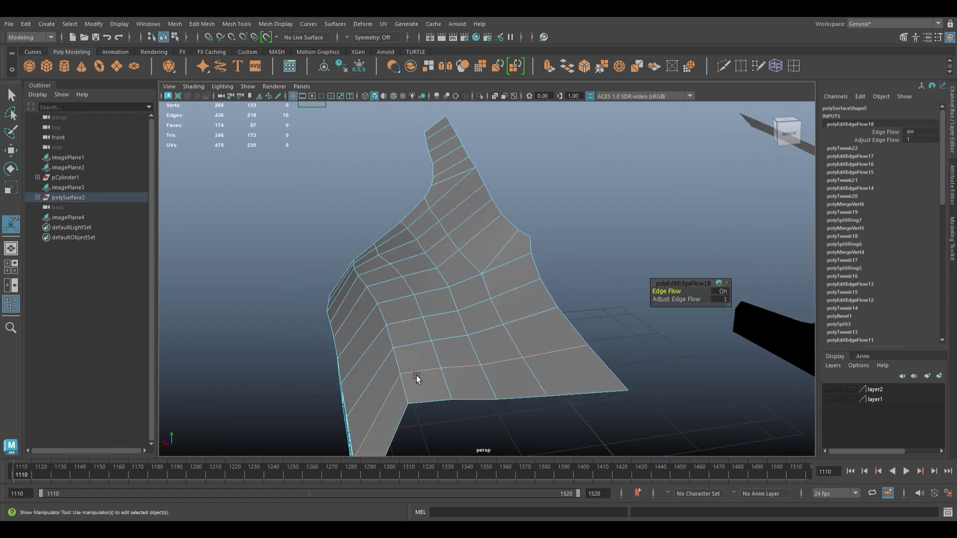
left_click(401, 257)
key("g")
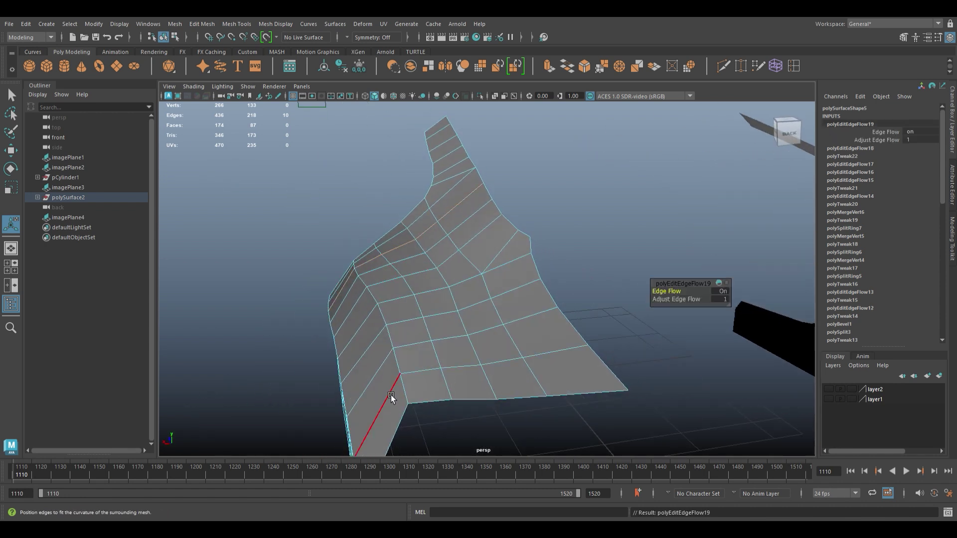
- Apply edge flow to the upper and lower horizontal fender edge loops
left_click_drag(391, 394, 404, 292, "alt")
double_click(402, 293)
key("g")
double_click(407, 313)
key("g")
mouse_move(404, 349)
left_mouse_down("alt")
mouse_move(407, 333)
mouse_move(372, 311)
mouse_move(457, 391)
mouse_move(525, 404)
mouse_move(414, 336)
left_mouse_up("alt")
key("g")
- Apply edge flow to a wheel-arch edge and insert a new edge loop across the fender
middle_click_drag(414, 336, 412, 292, "alt")
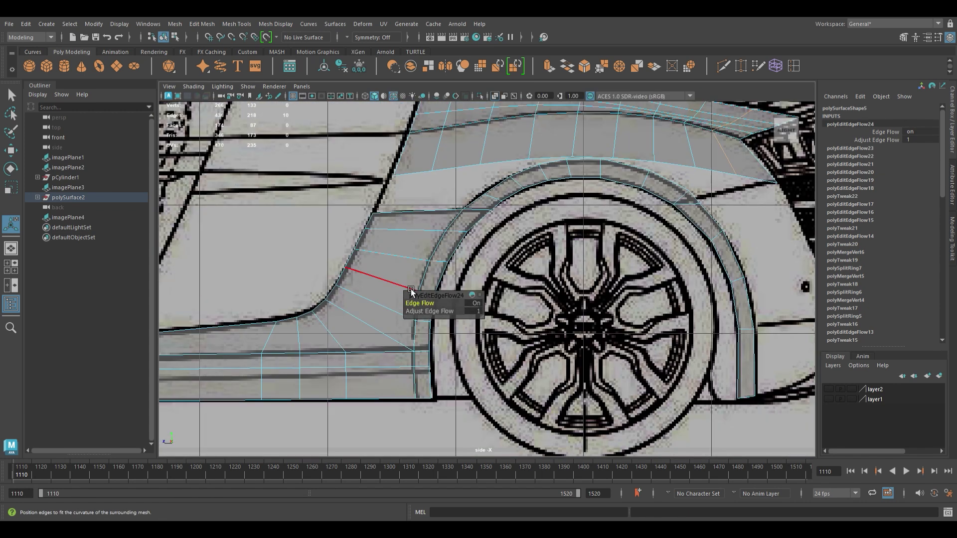
scroll(552, 214, "up", 2)
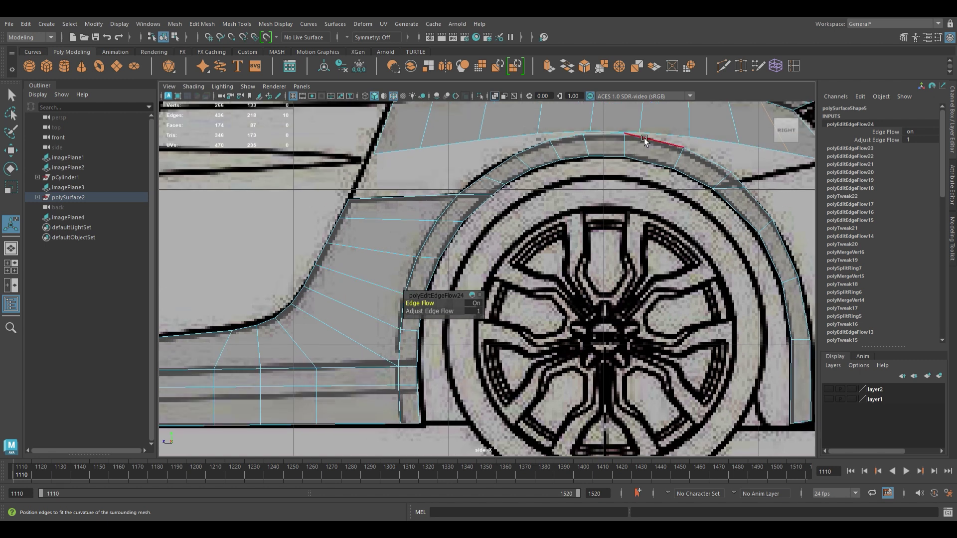
left_click(602, 145)
key("g")
key("g")
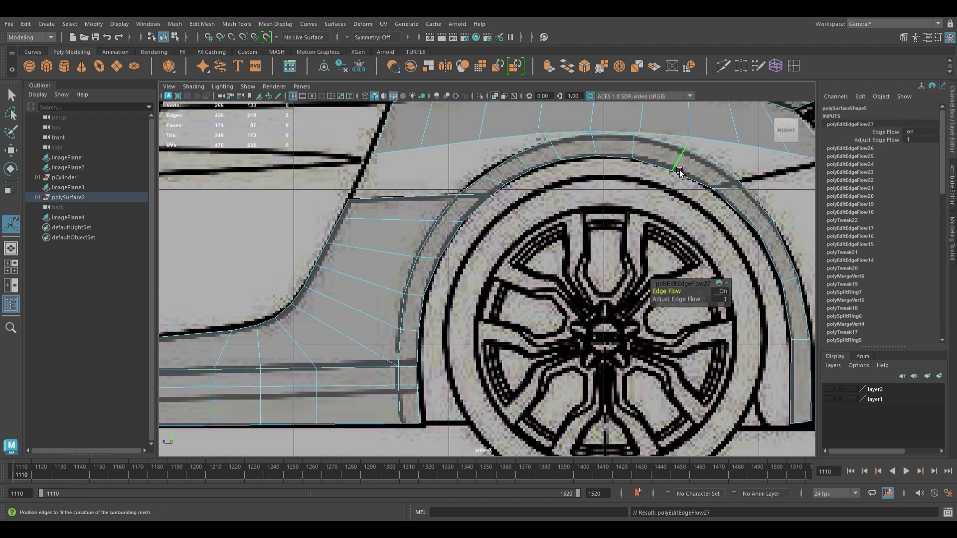
scroll(446, 224, "up", 1)
left_click(394, 238)
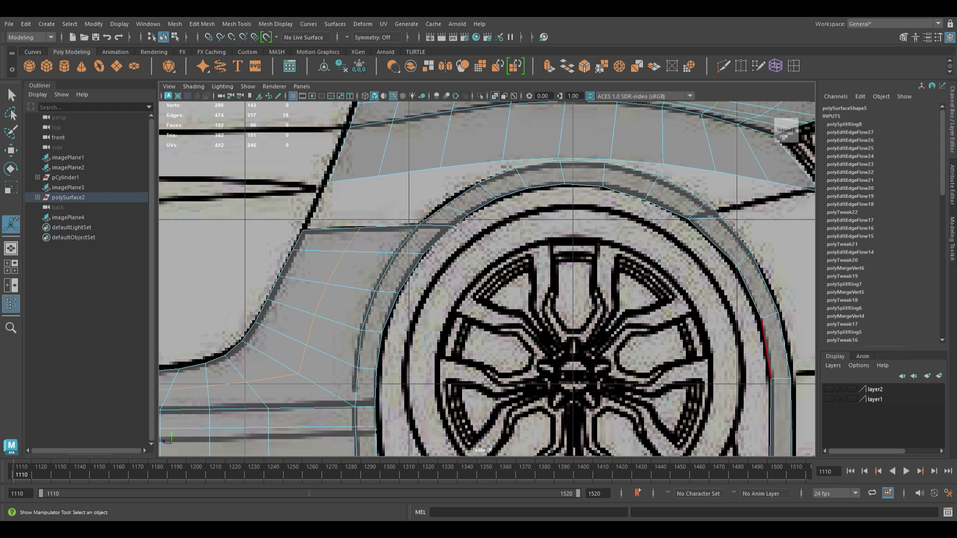
- Raise the new edge loop and a fender vertex onto the blueprint line
scroll(530, 303, "down", 3)
scroll(509, 328, "up", 2)
key("w")
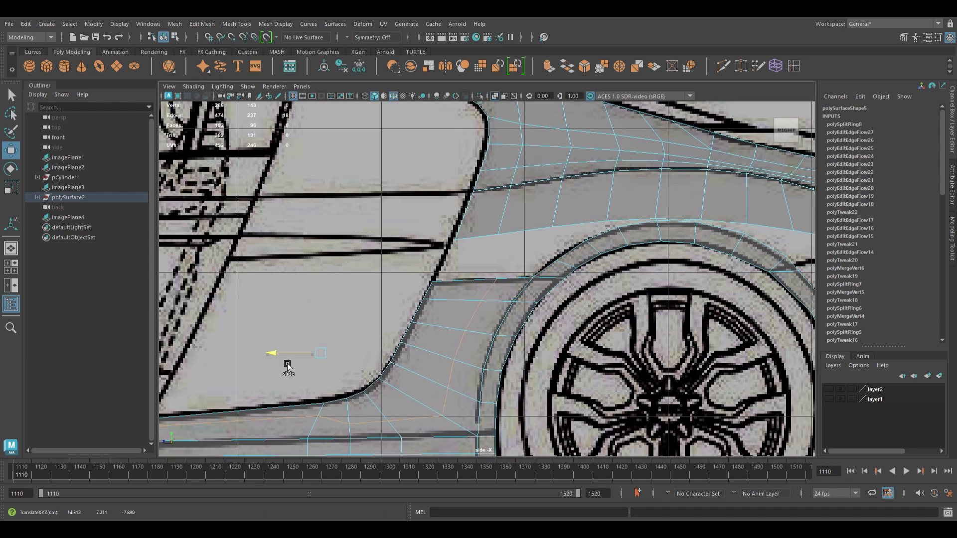
scroll(349, 373, "down", 2)
scroll(424, 300, "up", 4)
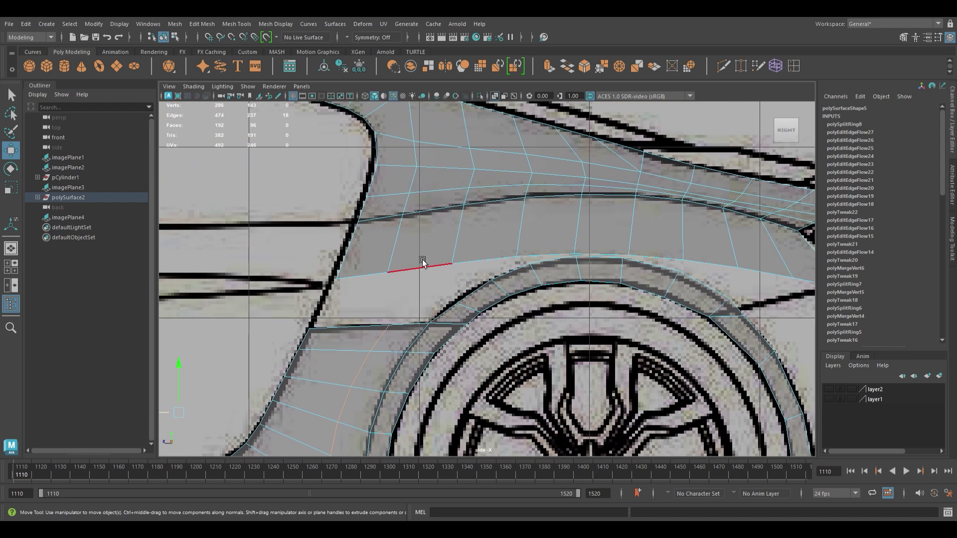
left_click_drag(568, 222, 566, 202)
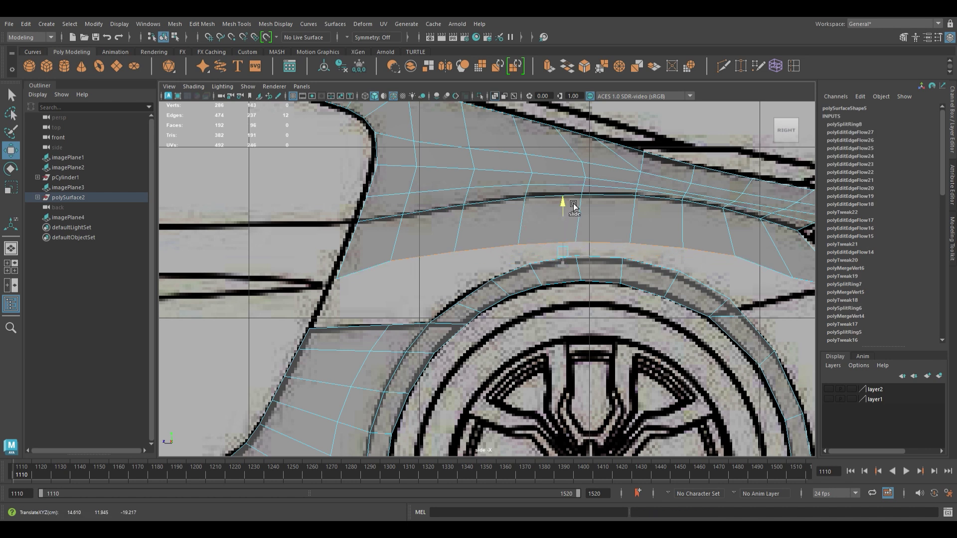
left_click(346, 281)
left_click_drag(346, 280, 351, 218)
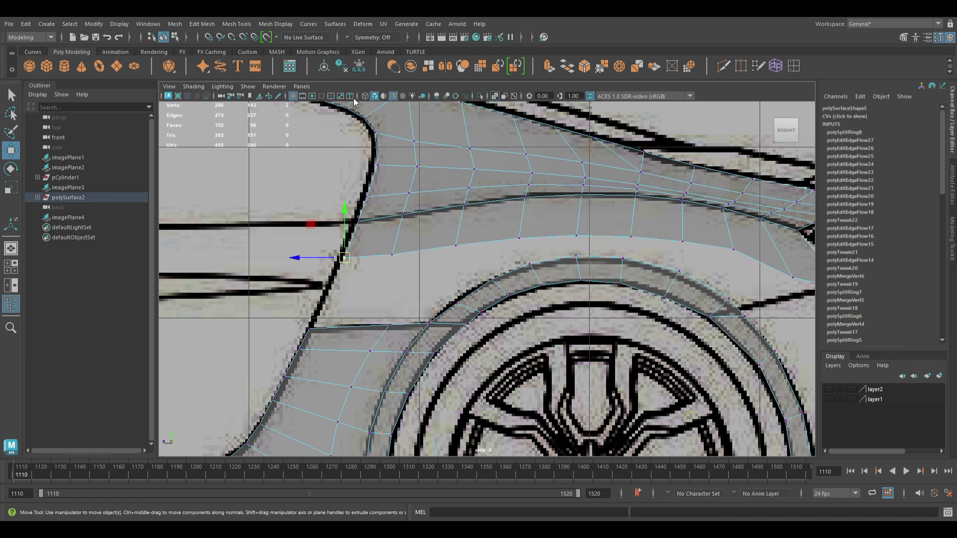
- Slide another fender vertex up onto the blueprint line and pick a wheel-arch vertex
scroll(470, 309, "down", 3)
scroll(610, 326, "up", 3)
left_click_drag(605, 273, 602, 221)
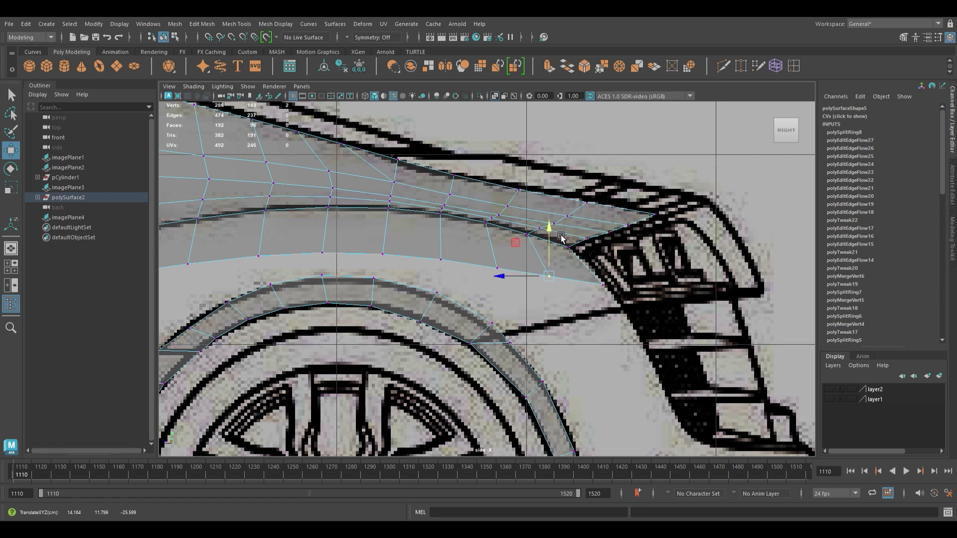
scroll(561, 237, "down", 5)
scroll(449, 249, "up", 2)
scroll(424, 247, "up", 2)
scroll(398, 245, "up", 2)
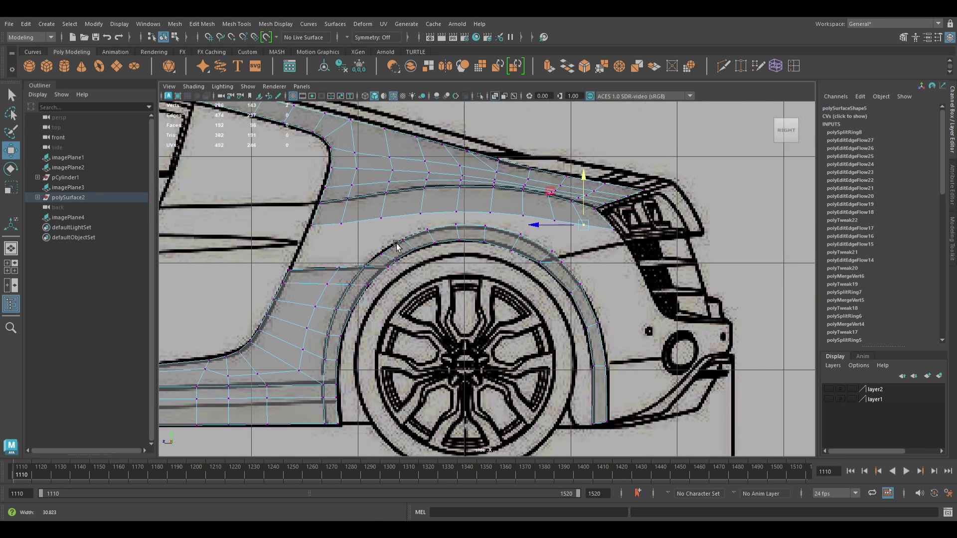
scroll(464, 284, "up", 1)
left_click(343, 263)
- Swap the visible blueprint between layer1 and layer2, then extrude the wheel-arch edges
scroll(640, 405, "down", 2)
scroll(640, 405, "down", 2)
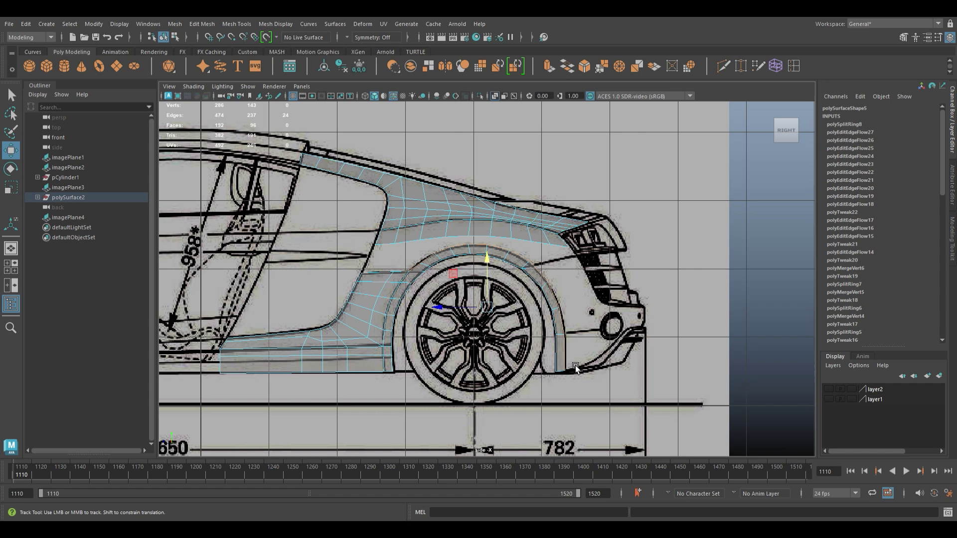
scroll(499, 325, "up", 2)
scroll(499, 324, "up", 2)
left_click(829, 399)
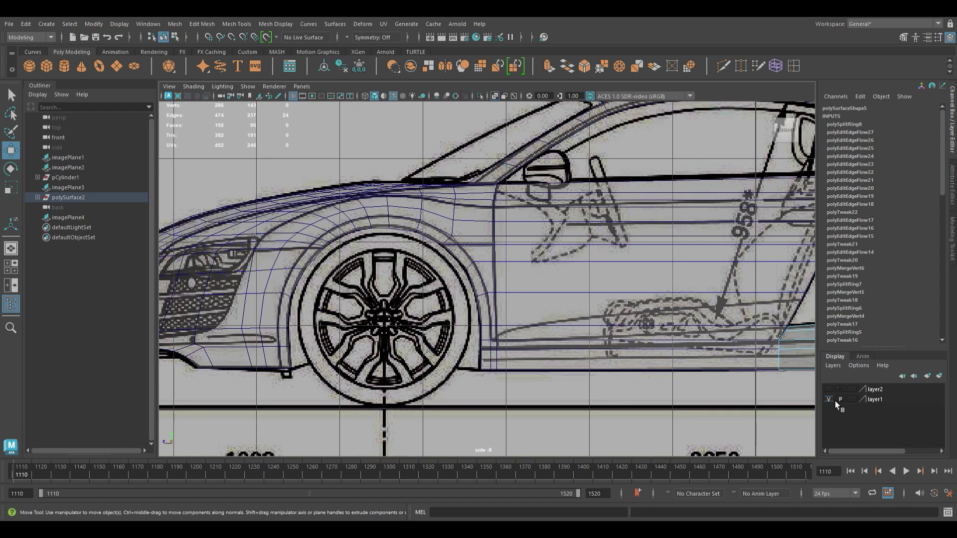
left_click(829, 399)
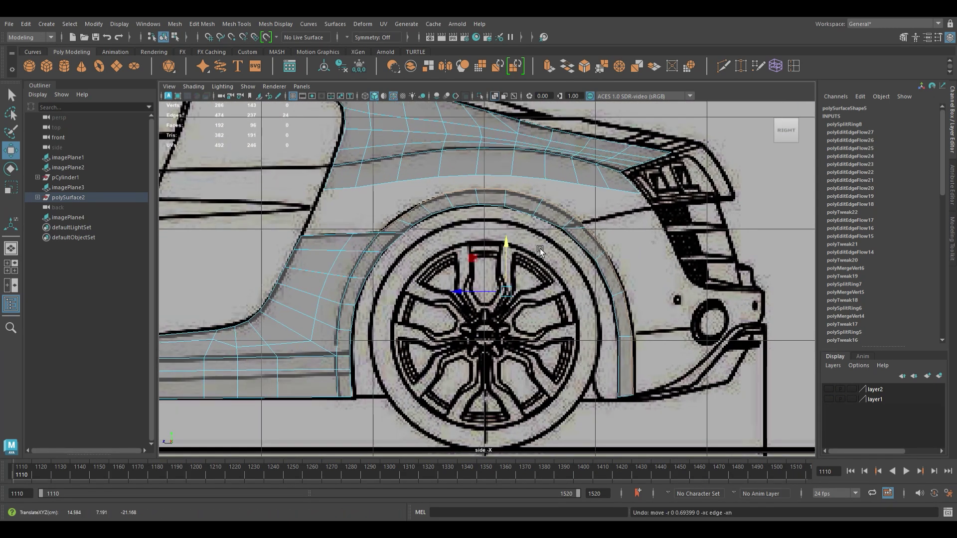
key("ctrl+e")
- Pull the extruded arch strip outward and move a strip vertex onto its neighbour
left_click_drag(645, 274, 668, 260)
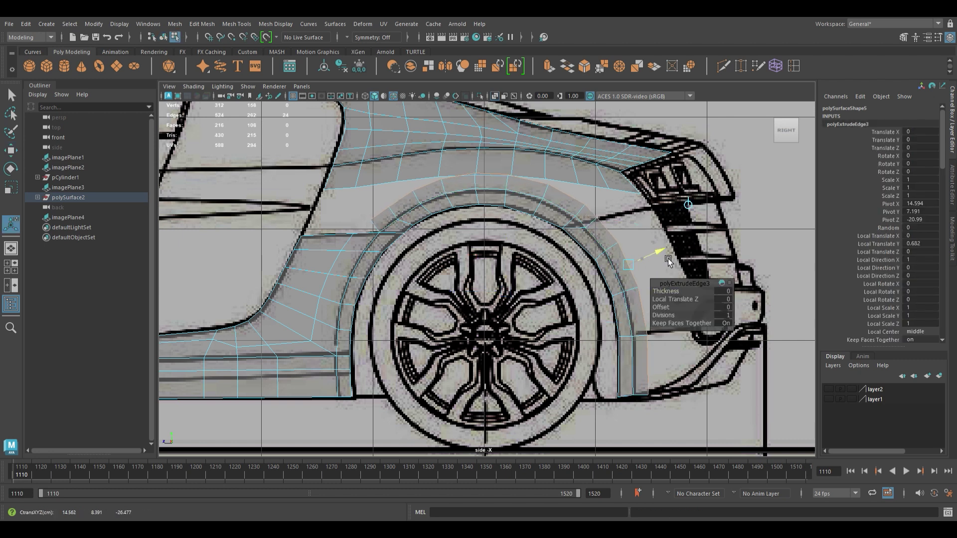
scroll(372, 235, "up", 3)
key("w")
left_click(373, 219)
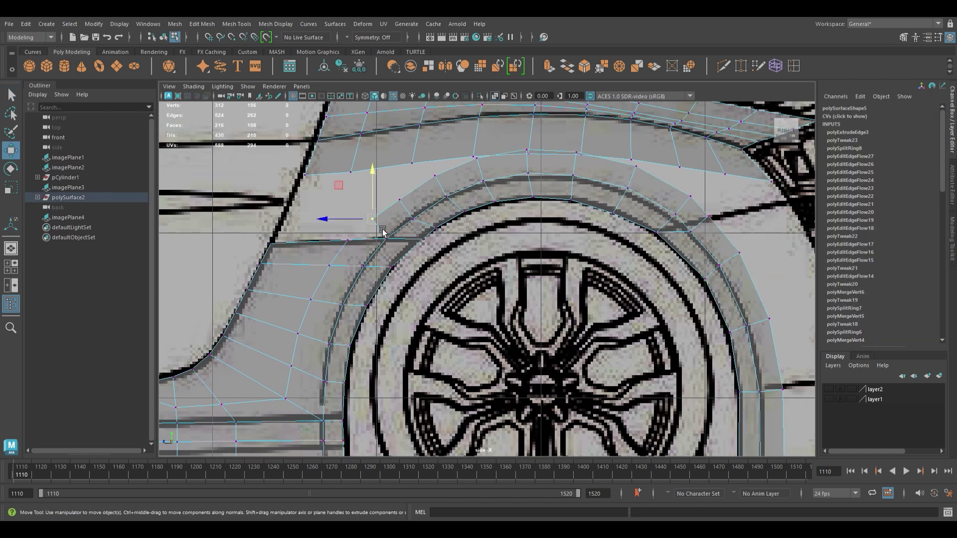
scroll(344, 234, "down", 5)
scroll(324, 227, "up", 5)
left_click_drag(372, 222, 358, 227)
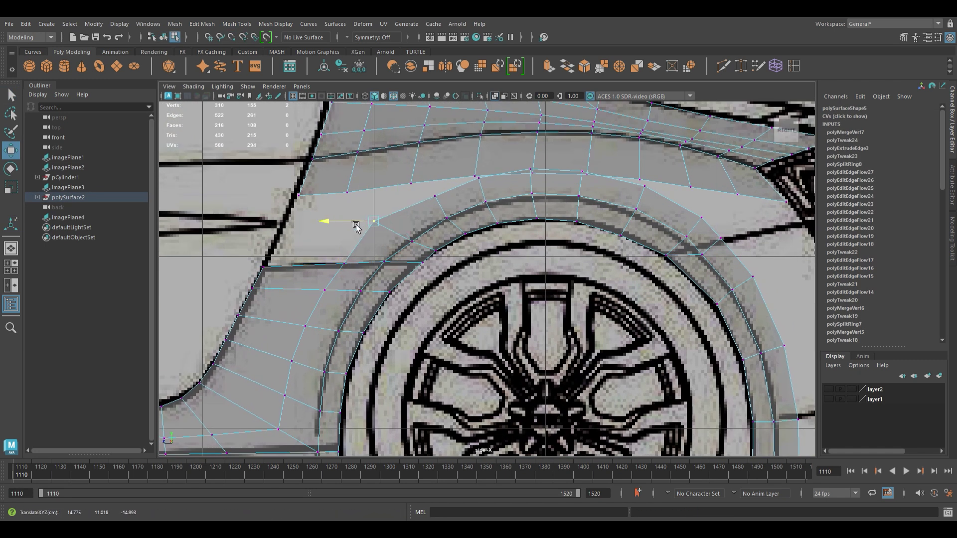
scroll(439, 215, "down", 5)
middle_click_drag(438, 214, 319, 214, "alt")
- Delete the mesh's construction history in object selection mode
key("space")
key("space")
scroll(616, 248, "up", 5)
scroll(617, 248, "down", 3)
scroll(428, 274, "down", 4)
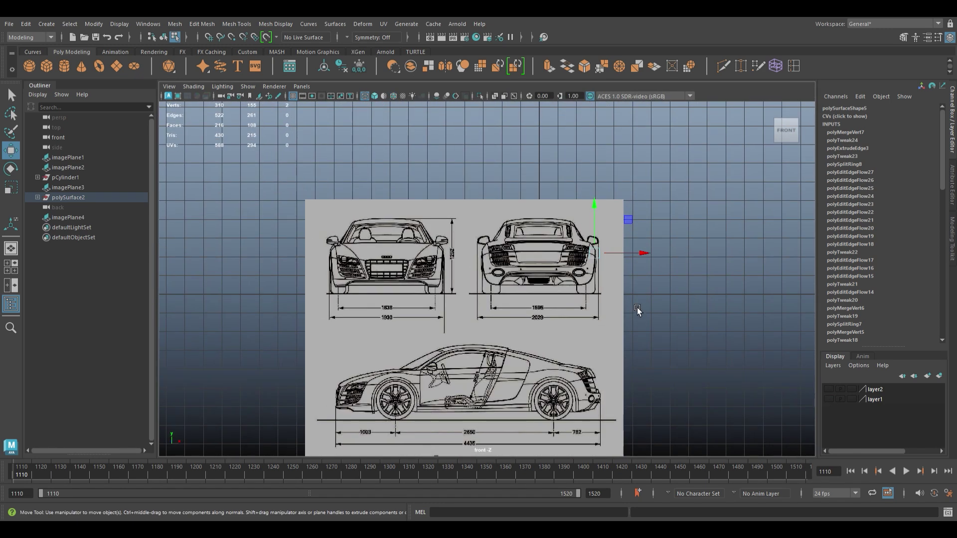
scroll(638, 318, "up", 2)
key("space")
key("space")
key("F8")
scroll(528, 294, "up", 3)
left_click_drag(528, 295, 529, 335, "alt")
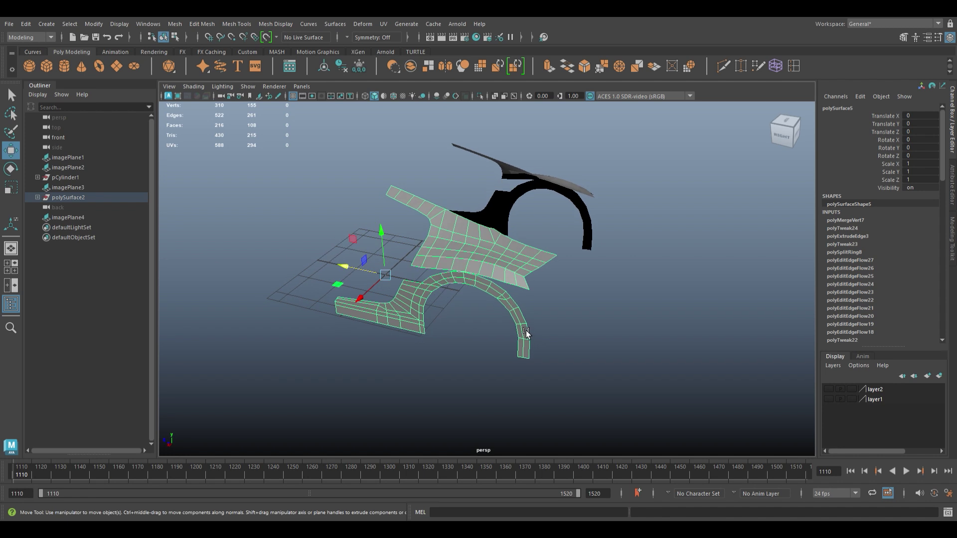
key("alt+shift+d")
- In the front blueprint view, select the vertices along the fender's lower edge
key("space")
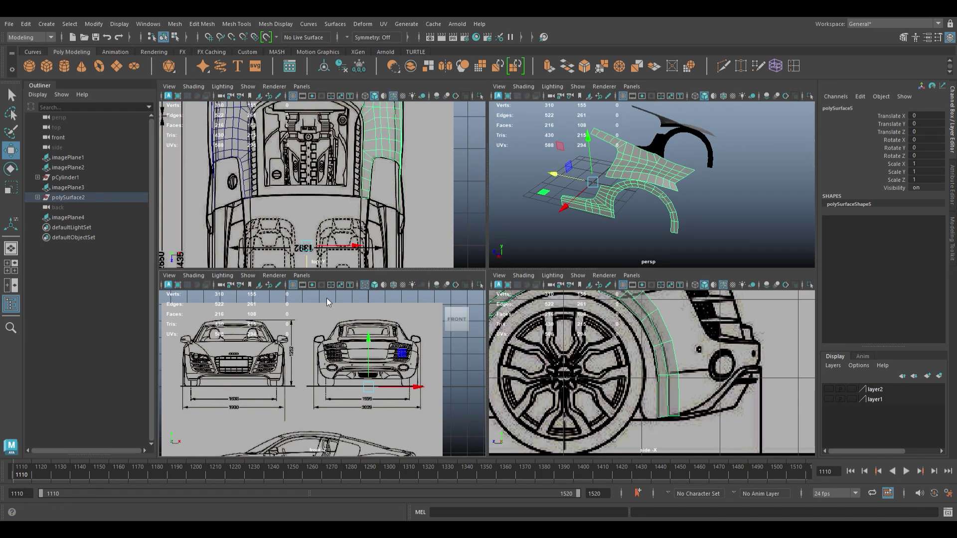
key("space")
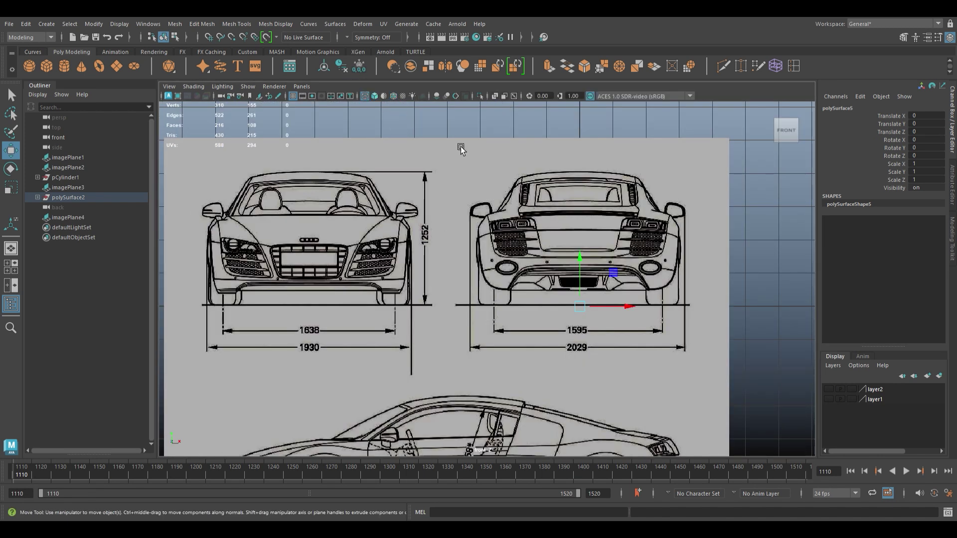
scroll(572, 251, "up", 1)
scroll(443, 265, "up", 5)
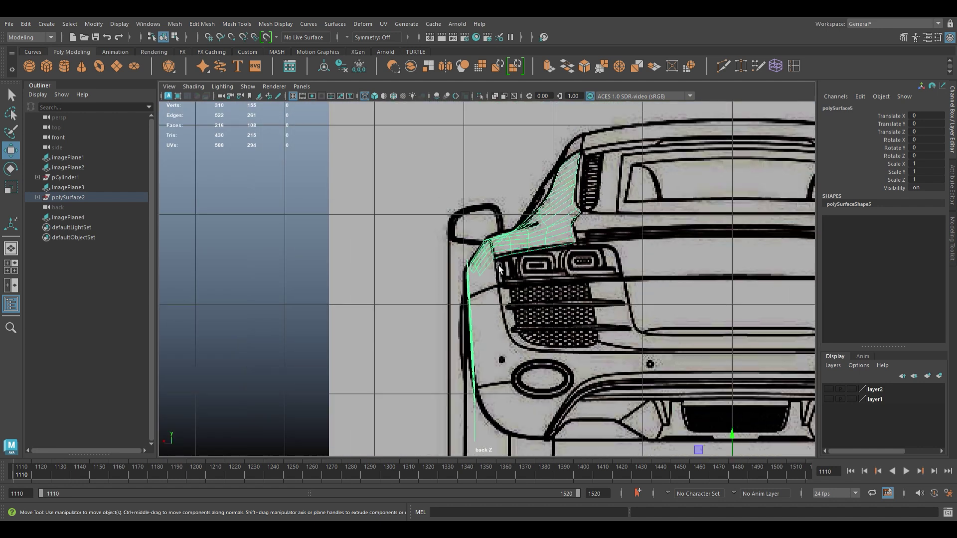
scroll(497, 267, "up", 4)
scroll(482, 277, "up", 3)
key("F9")
left_click_drag(504, 289, 394, 427)
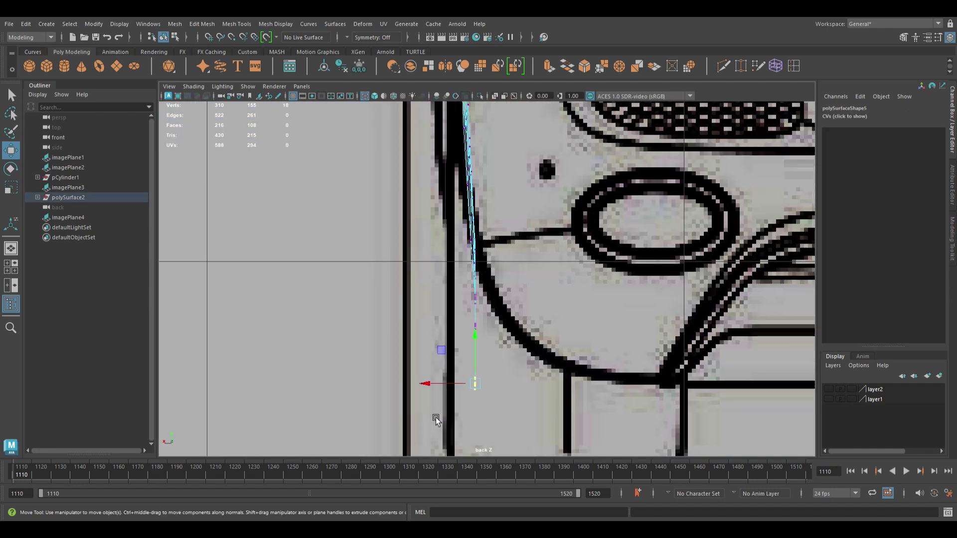
- Check the selection in the back and perspective views, panning down the car outline
key("space")
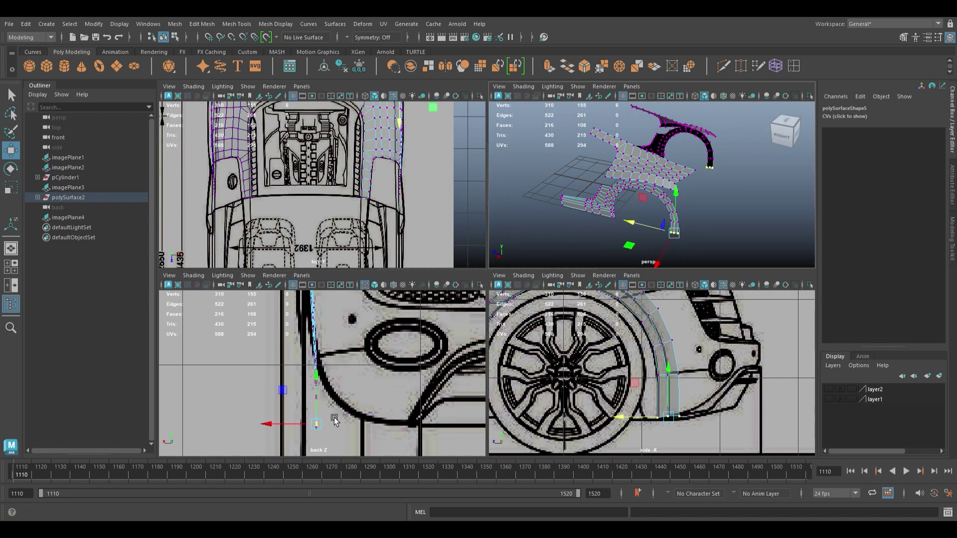
key("space")
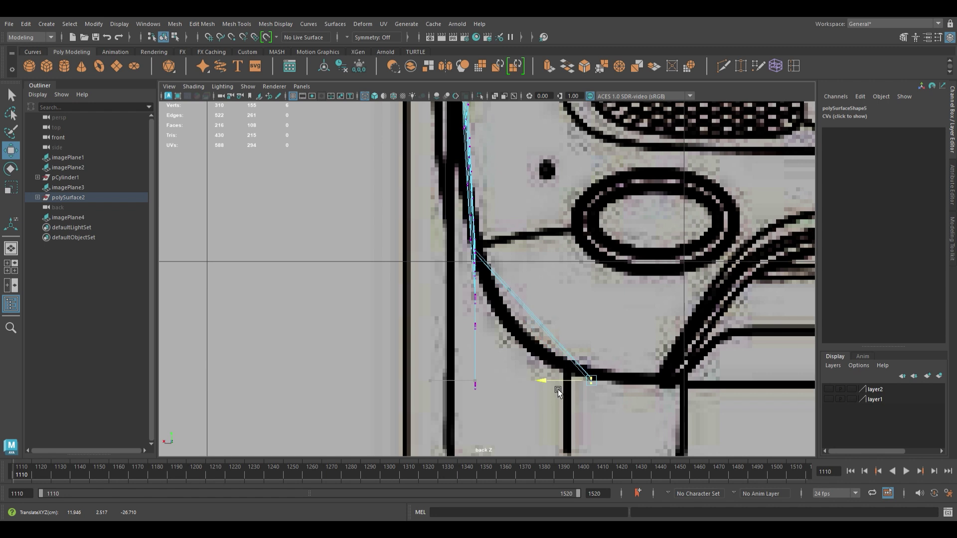
key("space")
key("space")
right_click_drag(594, 280, 589, 349, "alt")
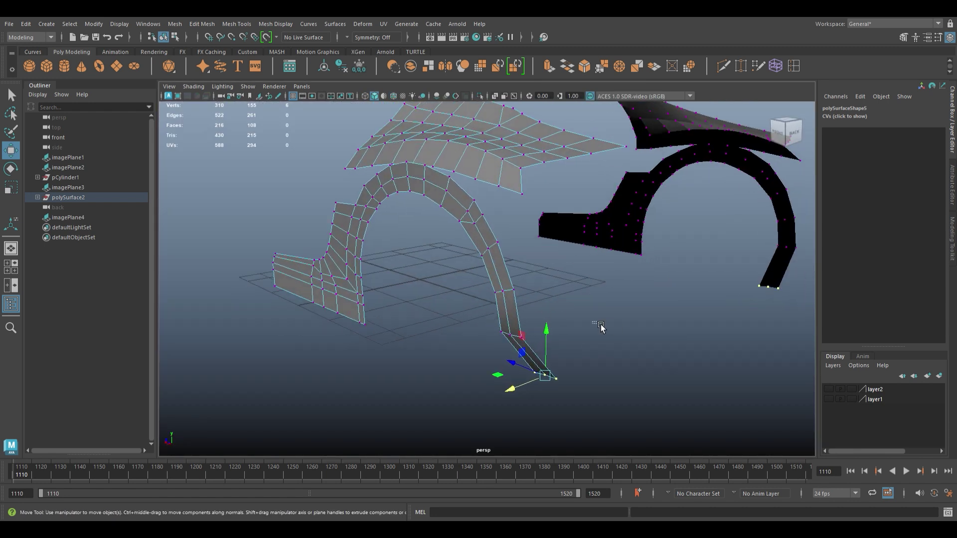
key("space")
key("space")
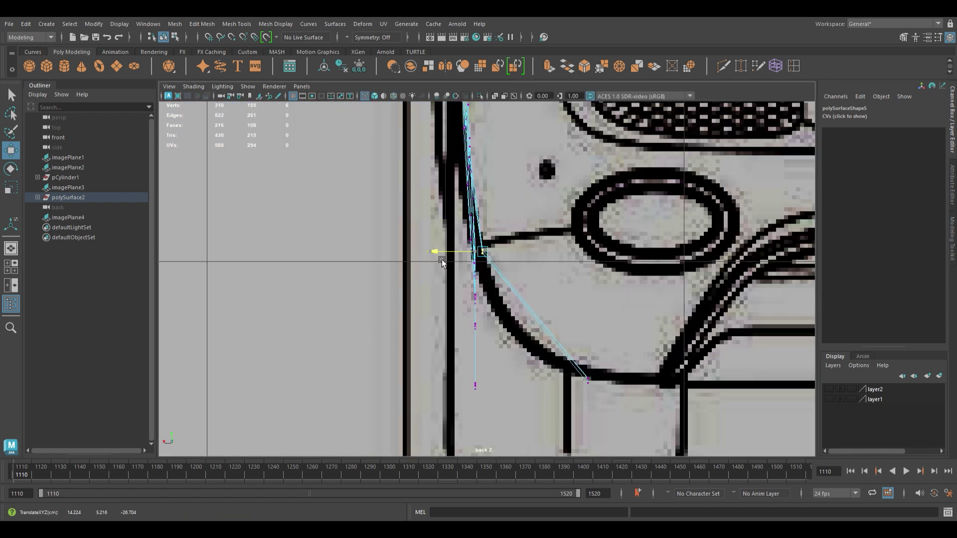
key("space")
key("space")
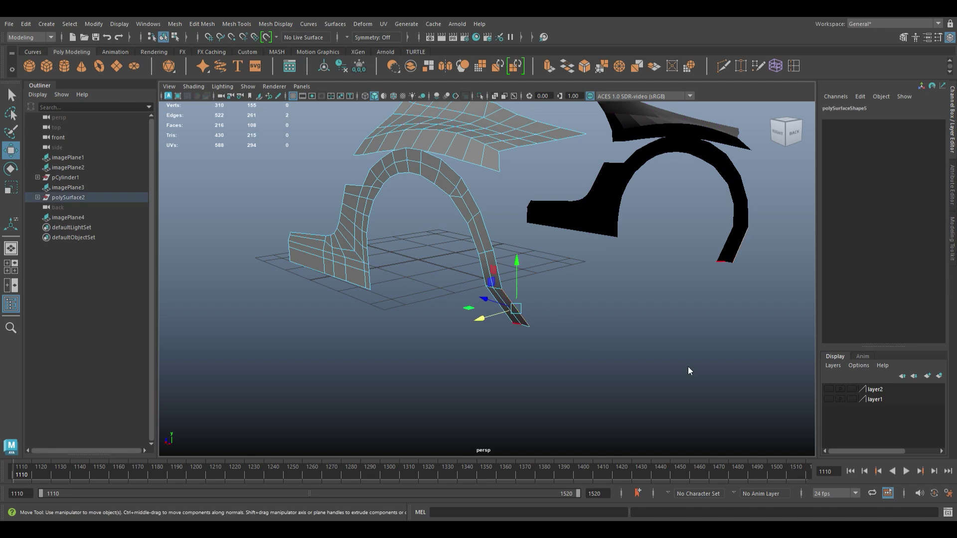
key("space")
key("space")
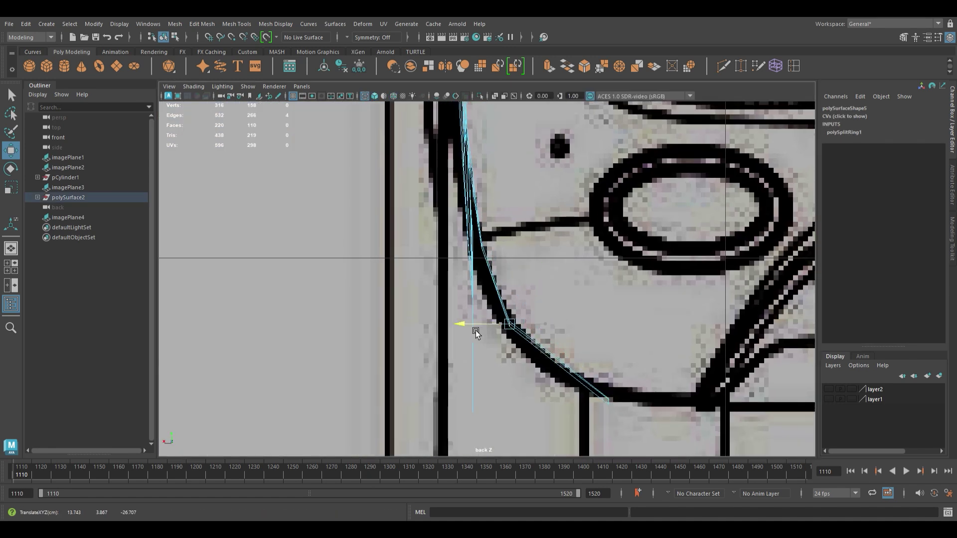
scroll(514, 207, "down", 5)
middle_click_drag(513, 207, 536, 349, "alt")
scroll(562, 301, "up", 5)
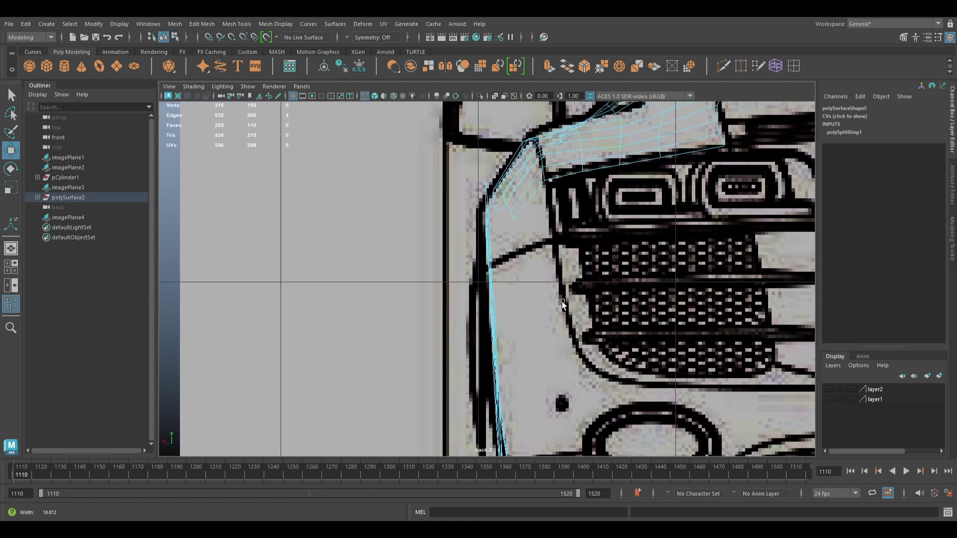
scroll(562, 301, "up", 1)
- Bevel the edge near the strip's lower end with Fraction 0.5 and 1 segment
key("space")
key("space")
left_click_drag(592, 214, 566, 245, "alt")
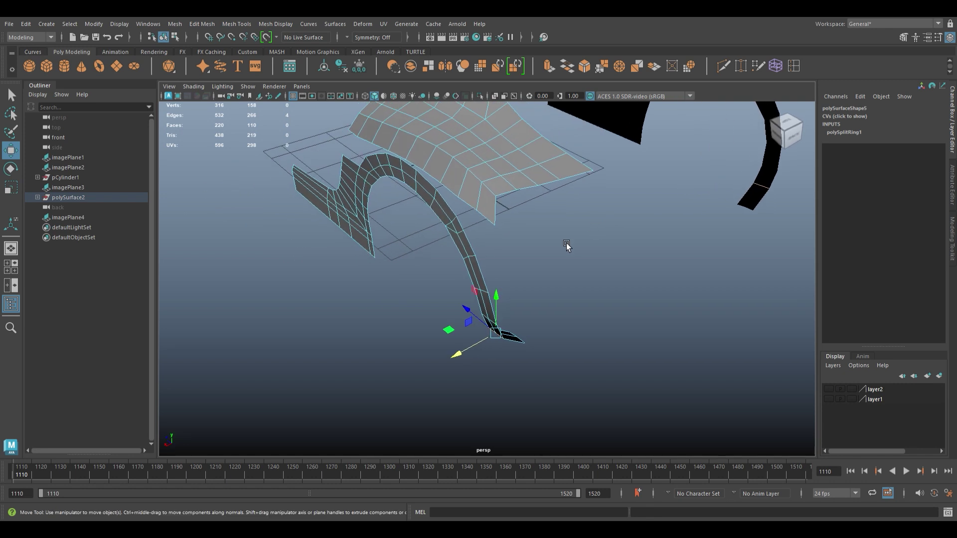
scroll(551, 383, "up", 3)
right_click_drag(612, 258, 507, 314, "shift")
left_click_drag(507, 315, 524, 252, "alt")
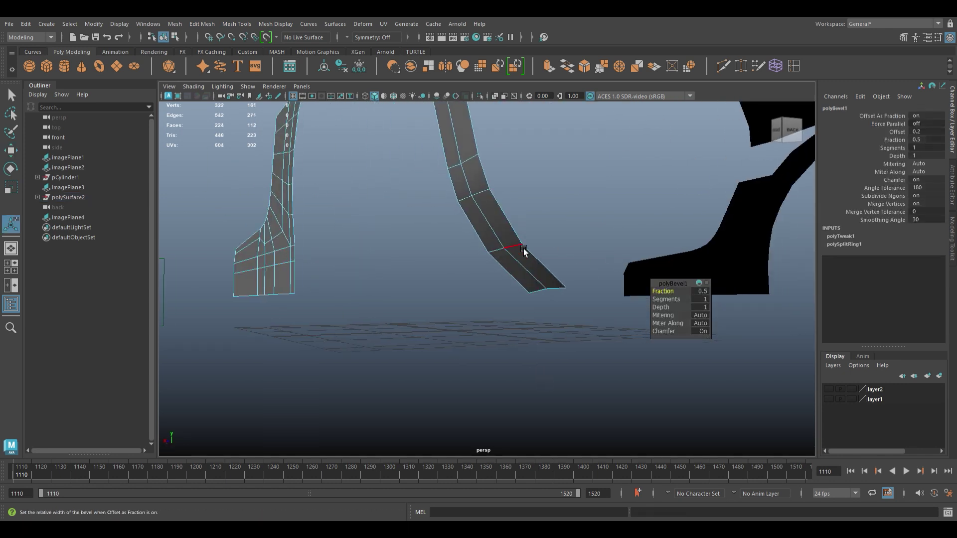
- Select the edge beside the new bevel and apply Edit Edge Flow to it
key("ctrl+z")
key("w")
left_click(512, 226)
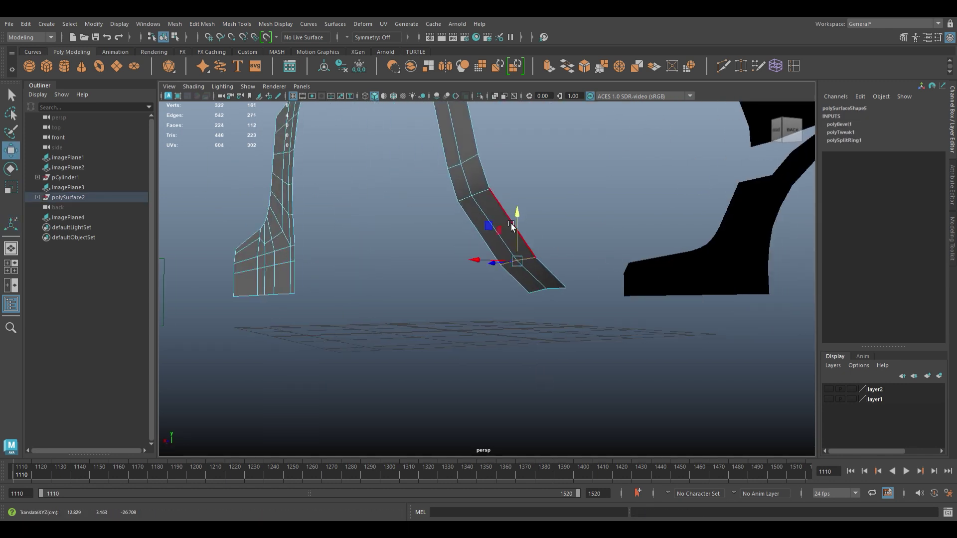
right_click_drag(482, 288, 448, 324, "shift")
mouse_move(482, 299)
left_mouse_down("alt")
mouse_move(487, 342)
mouse_move(525, 367)
mouse_move(482, 359)
mouse_move(583, 384)
left_mouse_up("alt")
scroll(552, 306, "up", 3)
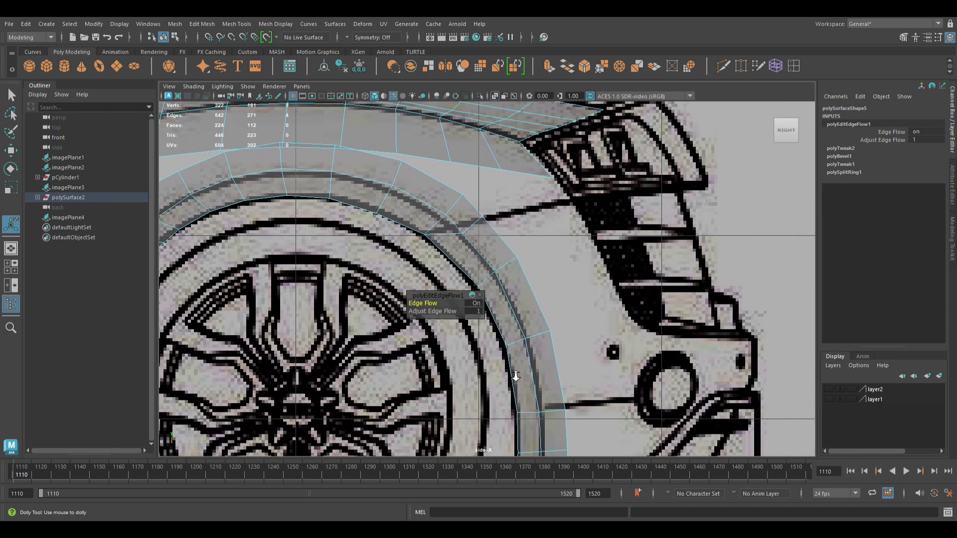
scroll(479, 223, "up", 2)
- Pull the arch-strip vertices onto the back blueprint's arch line
key("w")
key("F9")
left_click_drag(451, 219, 474, 230)
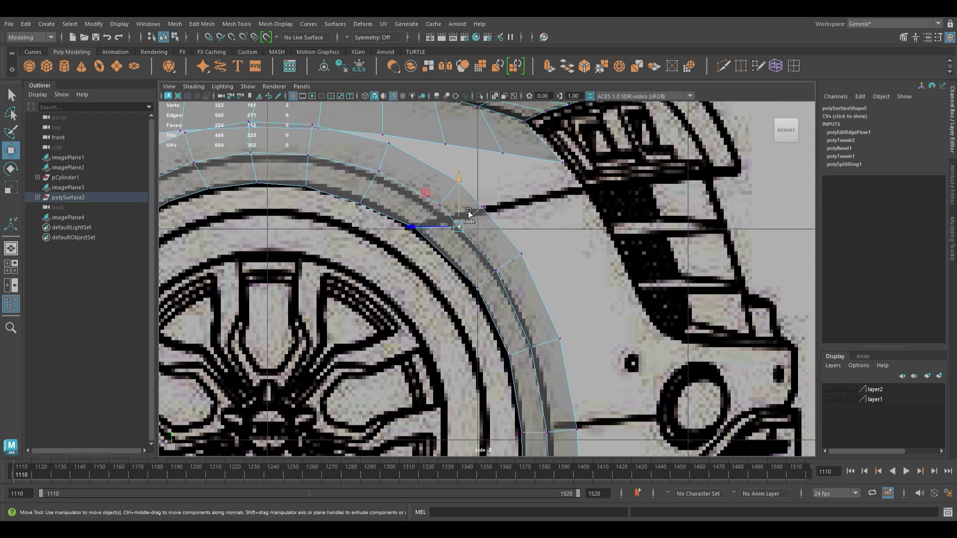
scroll(478, 235, "down", 5)
key("space")
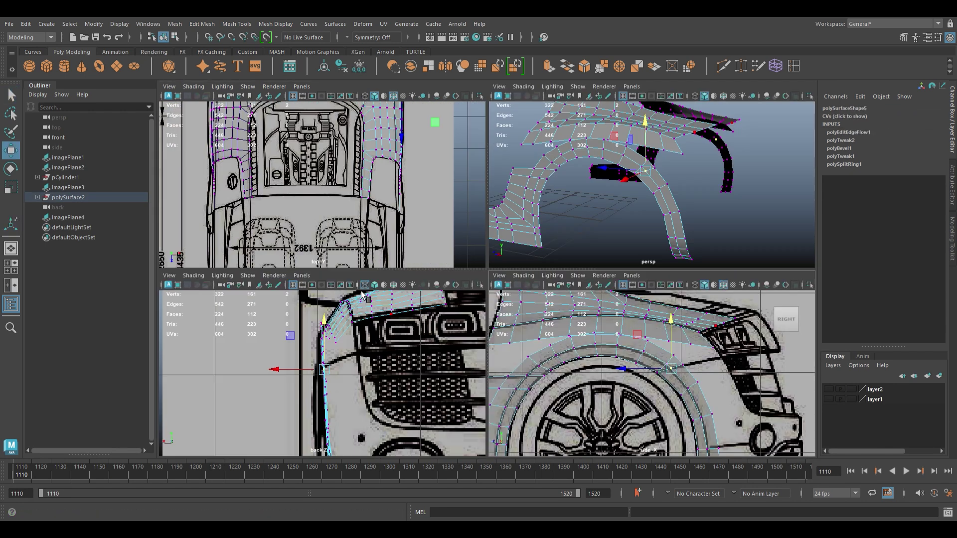
key("space")
scroll(484, 298, "up", 4)
scroll(486, 302, "up", 1)
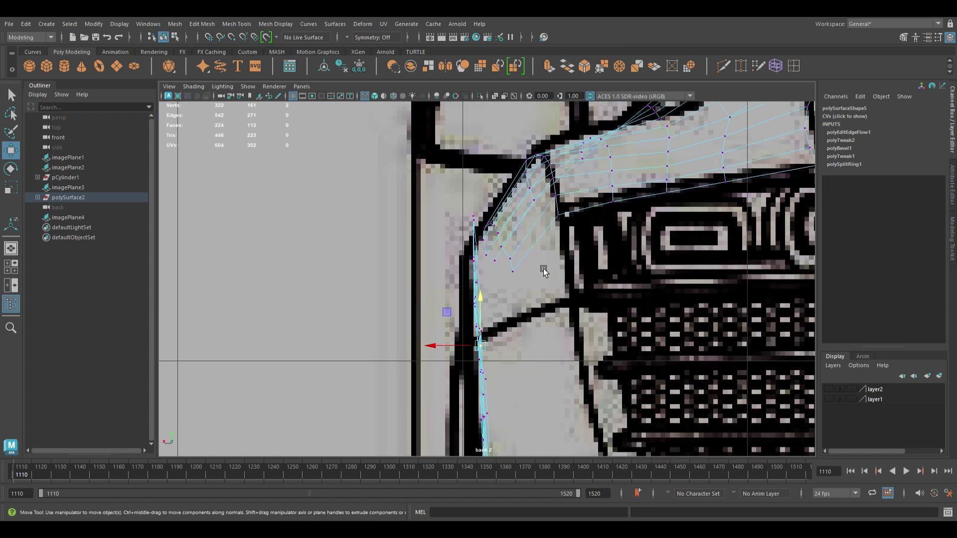
key("space")
key("space")
- Snap two top arch vertices onto the upper panel's vertices using V
mouse_move(402, 212)
left_mouse_down("alt")
mouse_move(440, 275)
mouse_move(456, 272)
left_mouse_up("alt")
left_click(446, 201)
left_click_drag(445, 201, 457, 195)
left_click(533, 226)
mouse_move(534, 226)
left_mouse_down()
mouse_move(546, 212)
mouse_move(609, 295)
mouse_move(565, 271)
mouse_move(603, 269)
mouse_move(554, 212)
mouse_move(623, 164)
left_mouse_up()
left_click(556, 277)
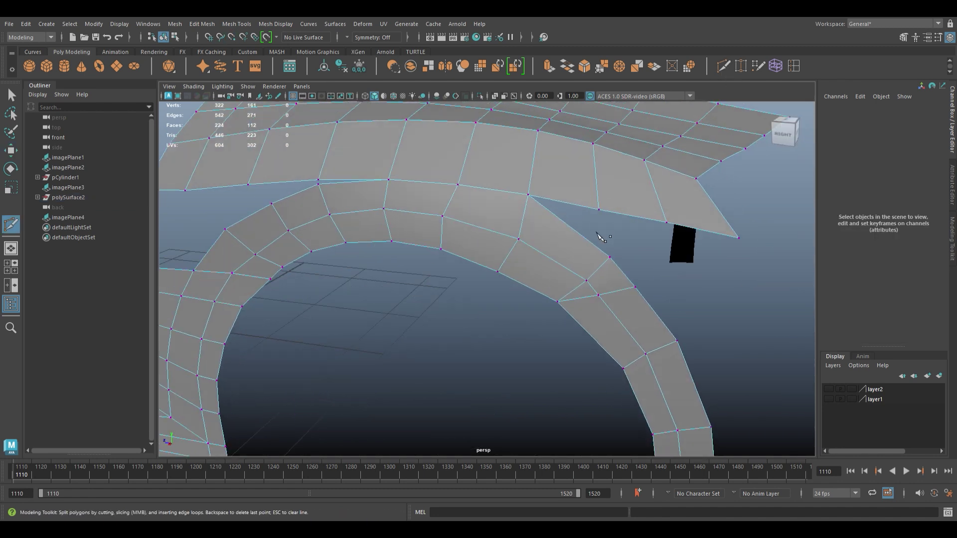
- Cut a new edge near the arch/band junction, remove the stray edge and pick the junction vertex
key("w")
left_click(587, 281)
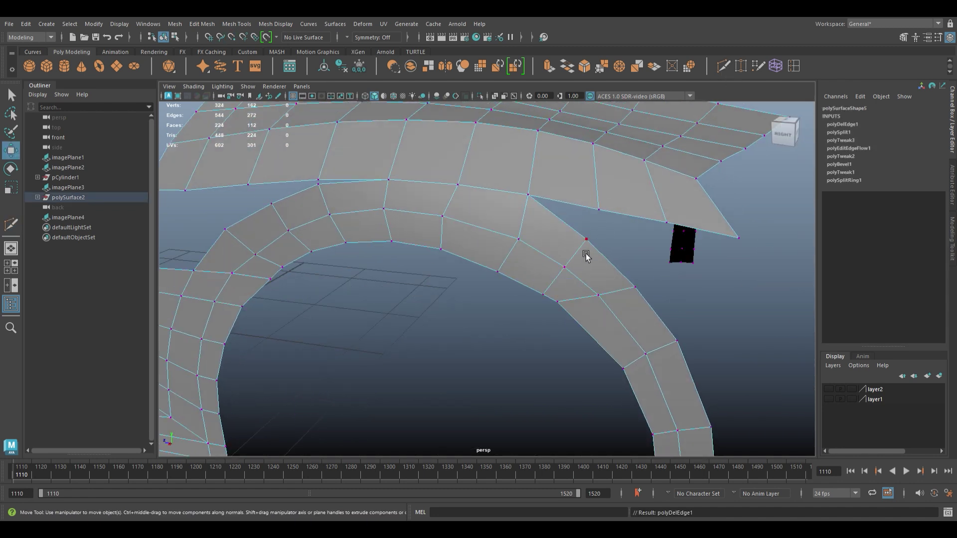
left_click_drag(595, 215, 426, 254, "alt")
left_click(354, 230)
mouse_move(294, 241)
left_mouse_down("alt")
mouse_move(342, 267)
mouse_move(303, 271)
mouse_move(387, 308)
mouse_move(402, 367)
left_mouse_up("alt")
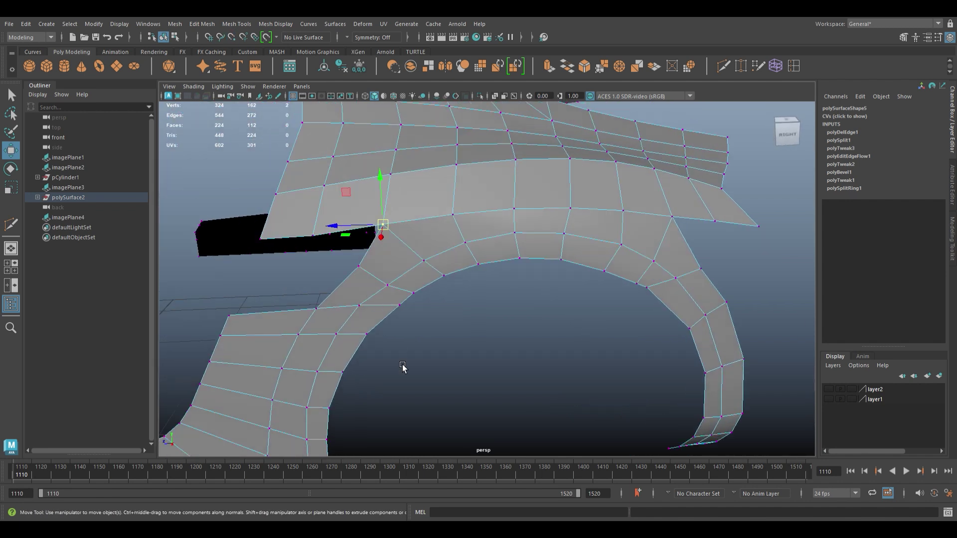
- In side view, slide the junction vertex onto the blueprint's body line
key("space")
key("space")
scroll(470, 355, "up", 2)
left_click_drag(492, 252, 420, 258)
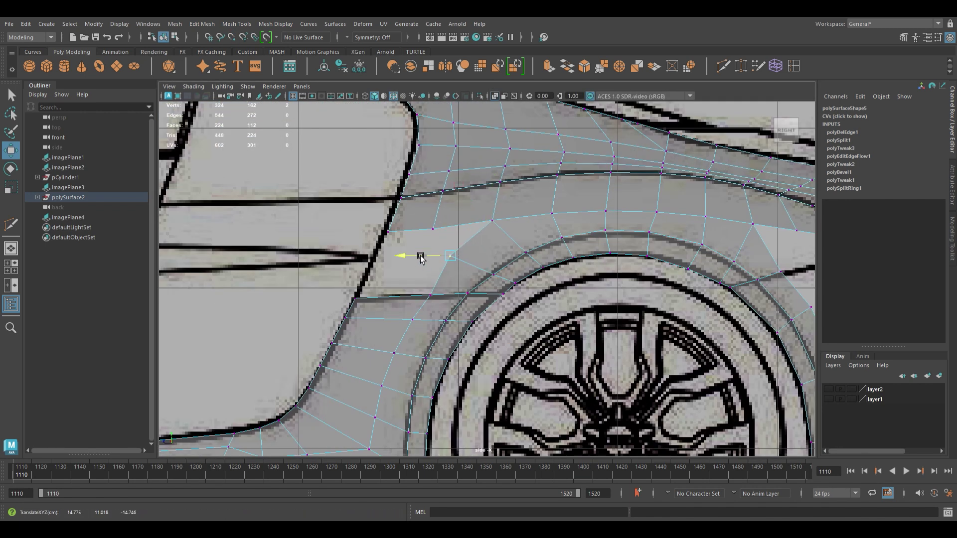
scroll(430, 259, "up", 1)
- Extrude the arch's front edge forward along the body line and merge its vertex onto the arch edge
key("F10")
left_click(447, 243)
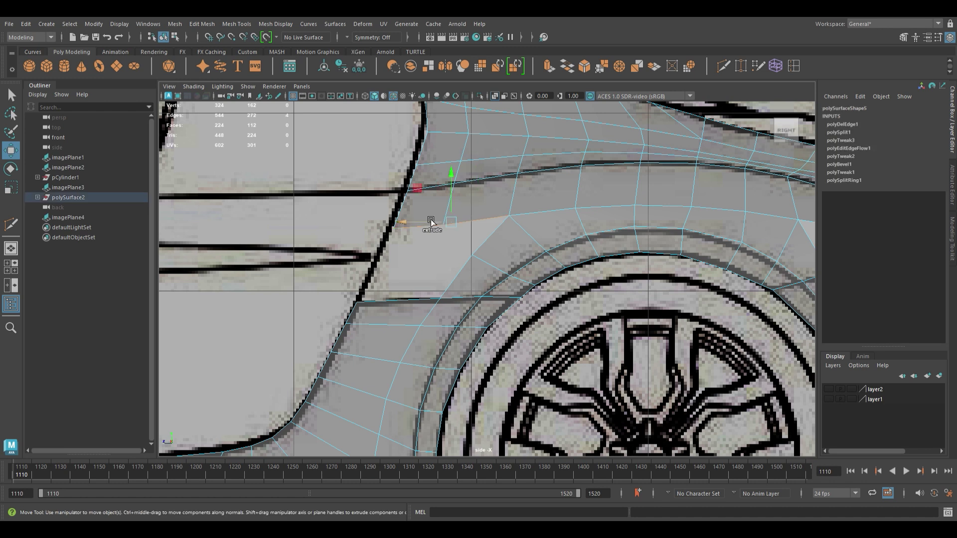
left_click_drag(456, 224, 451, 234, "shift")
scroll(424, 239, "up", 2)
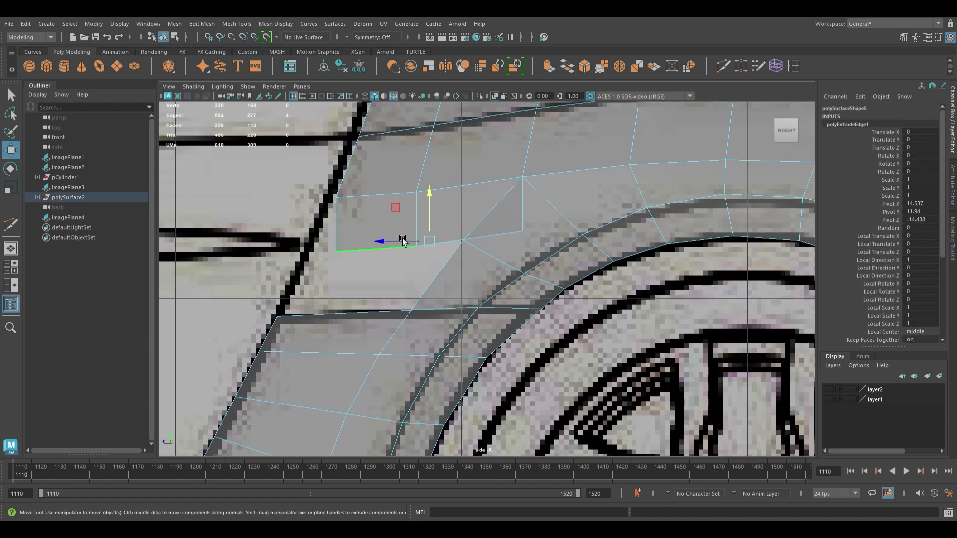
key("F9")
left_click_drag(467, 230, 494, 252)
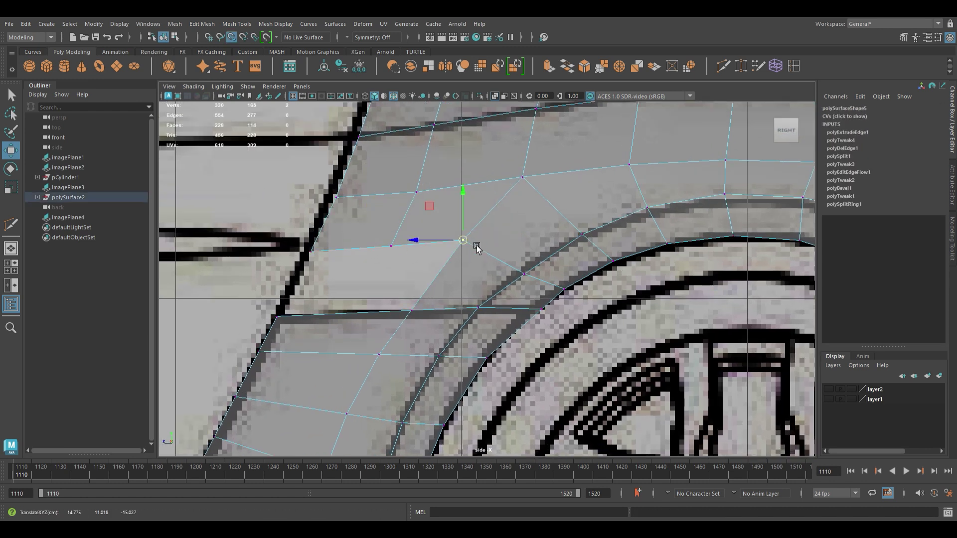
right_click_drag(477, 246, 447, 255, "shift")
scroll(474, 237, "down", 3)
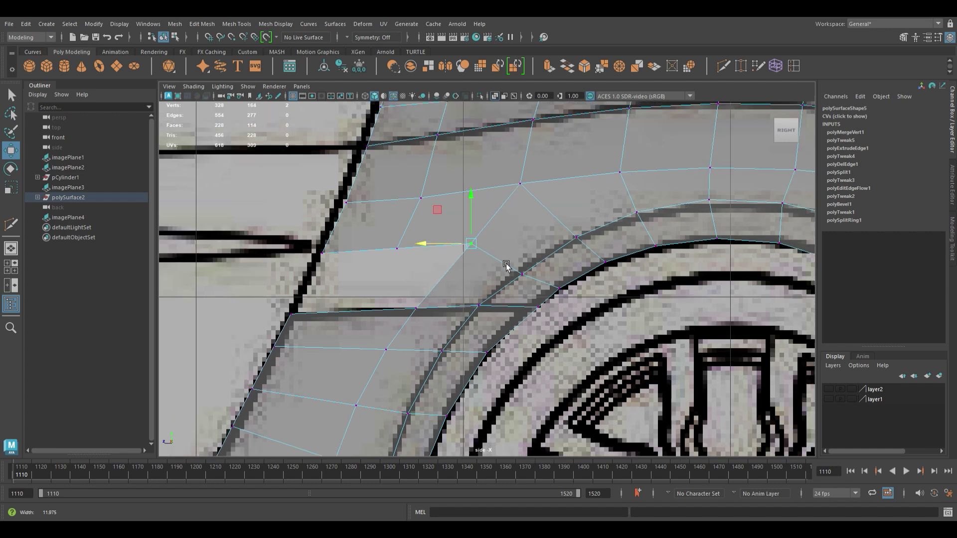
scroll(474, 238, "down", 2)
scroll(622, 250, "up", 3)
scroll(622, 250, "up", 2)
- Insert an edge loop along the sill panel
key("F10")
left_click(451, 281)
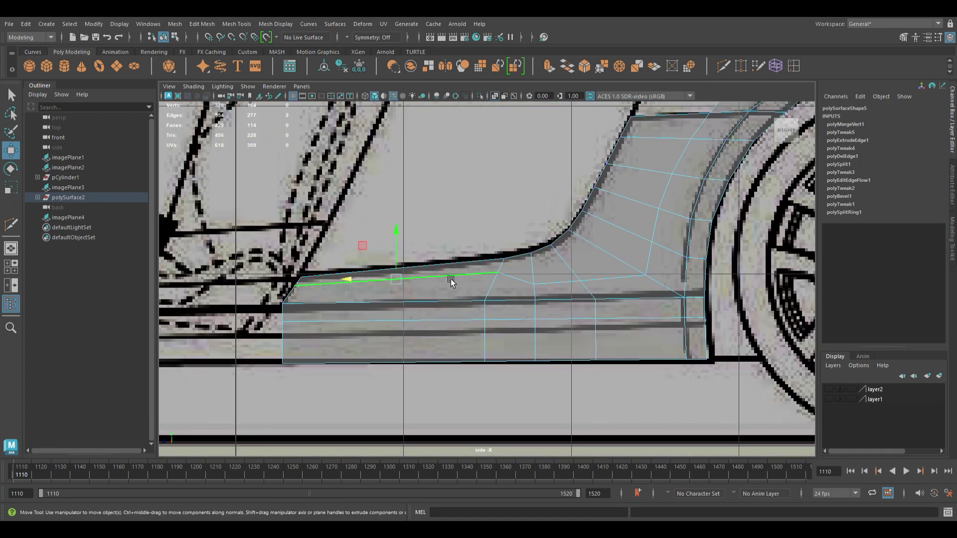
scroll(400, 257, "down", 3)
right_click_drag(586, 263, 573, 355, "ctrl")
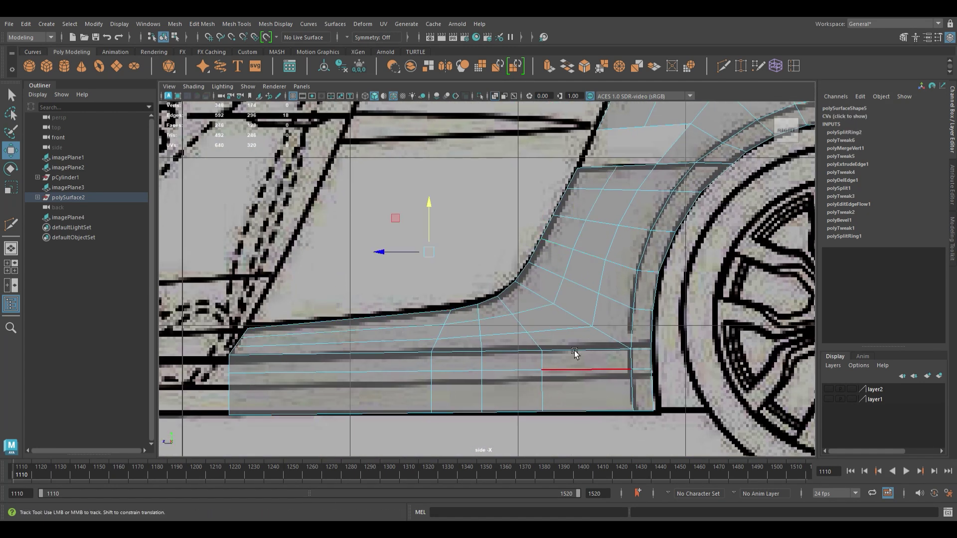
scroll(543, 377, "up", 4)
- Bridge the open gaps above the arch with 0 divisions
middle_click_drag(576, 266, 560, 314, "alt")
left_click(527, 259)
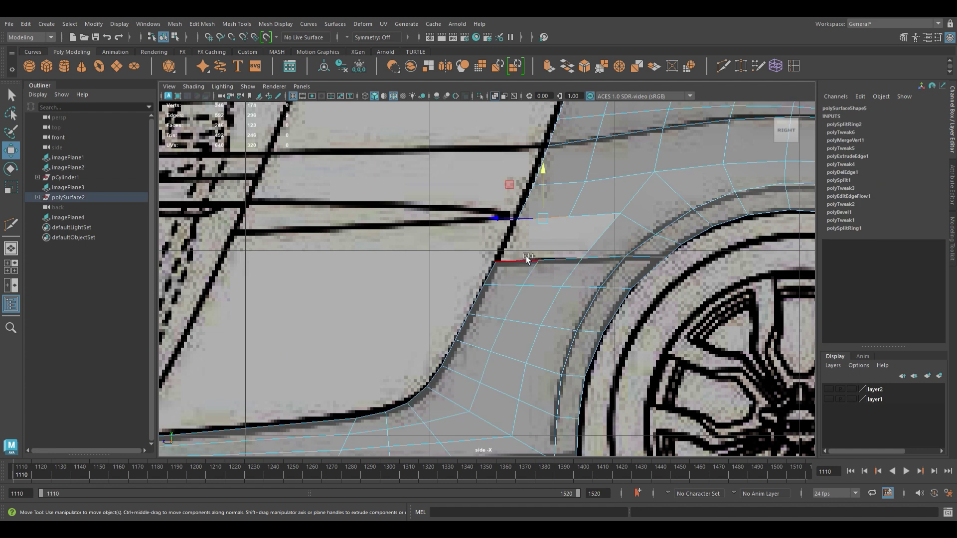
right_click_drag(492, 378, 586, 236, "shift")
key("g")
scroll(532, 368, "down", 3)
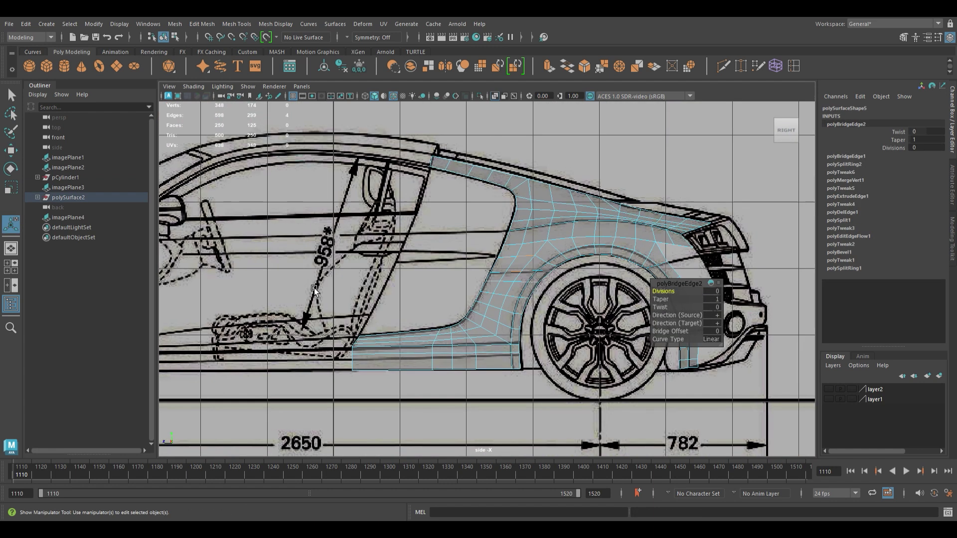
- Smooth the edge flow of an edge running around the arch
scroll(424, 299, "up", 4)
left_click(396, 279)
right_click_drag(396, 299, 394, 372, "shift")
scroll(395, 372, "down", 3)
scroll(396, 331, "up", 5)
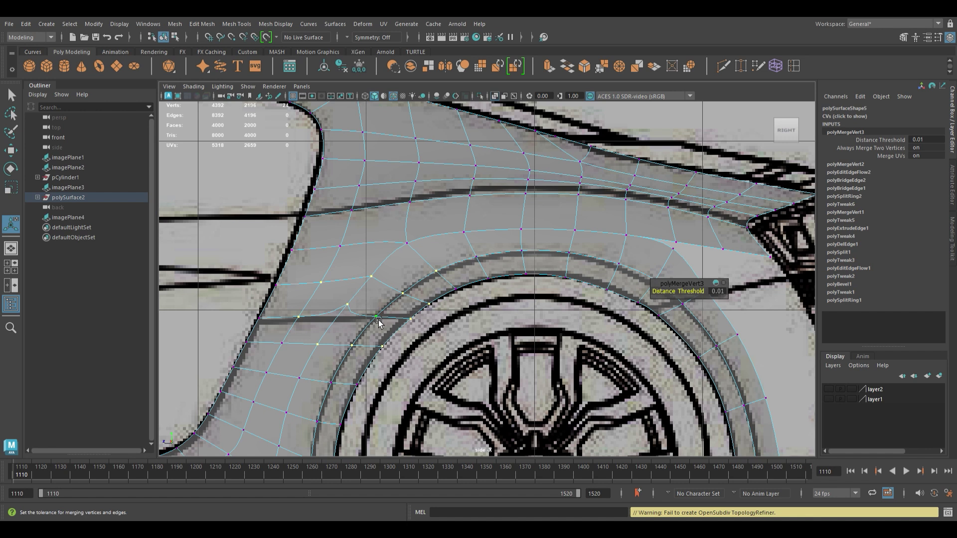
scroll(443, 235, "up", 3)
scroll(429, 279, "up", 2)
- Select the faces beside the arch and weld the stray vertices around it
key("F11")
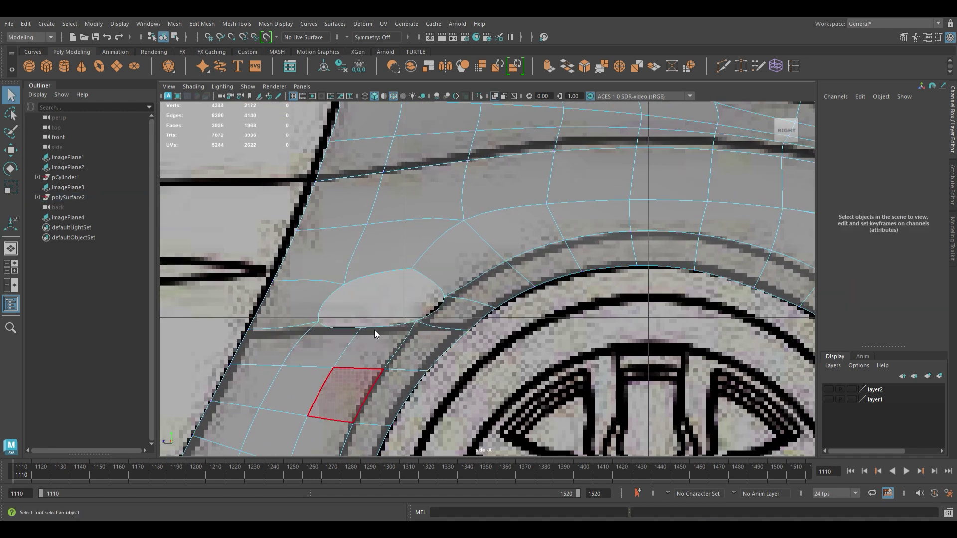
left_click(401, 304)
left_click(468, 283, "shift")
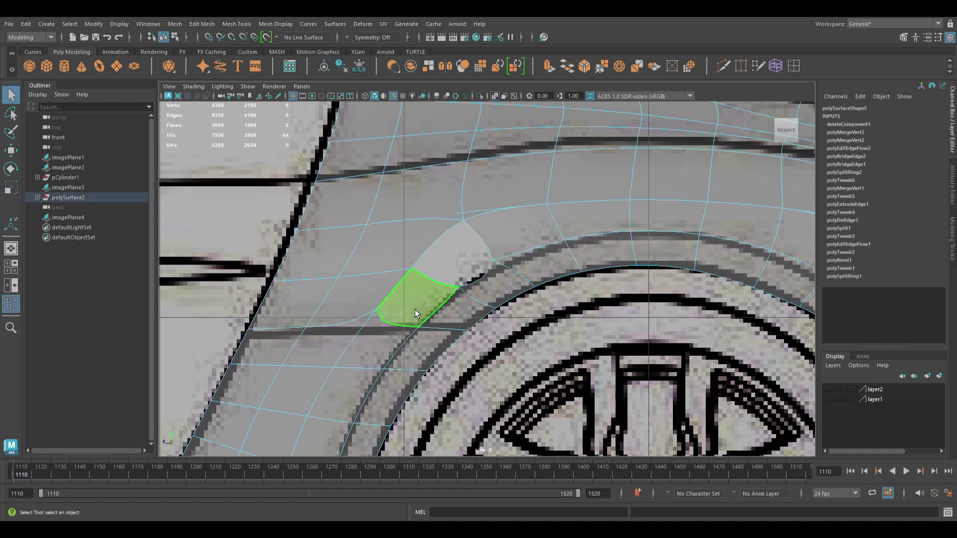
key("F9")
mouse_move(486, 211)
left_mouse_down()
mouse_move(451, 263)
mouse_move(539, 191)
left_mouse_up()
scroll(527, 252, "down", 3)
scroll(567, 261, "up", 2)
mouse_move(567, 261)
left_mouse_down()
mouse_move(609, 274)
mouse_move(623, 265)
left_mouse_up()
- Delete the messy patch faces and merge the leftover vertex pair
left_click_drag(379, 299, 301, 363)
scroll(301, 363, "up", 1)
key("Delete")
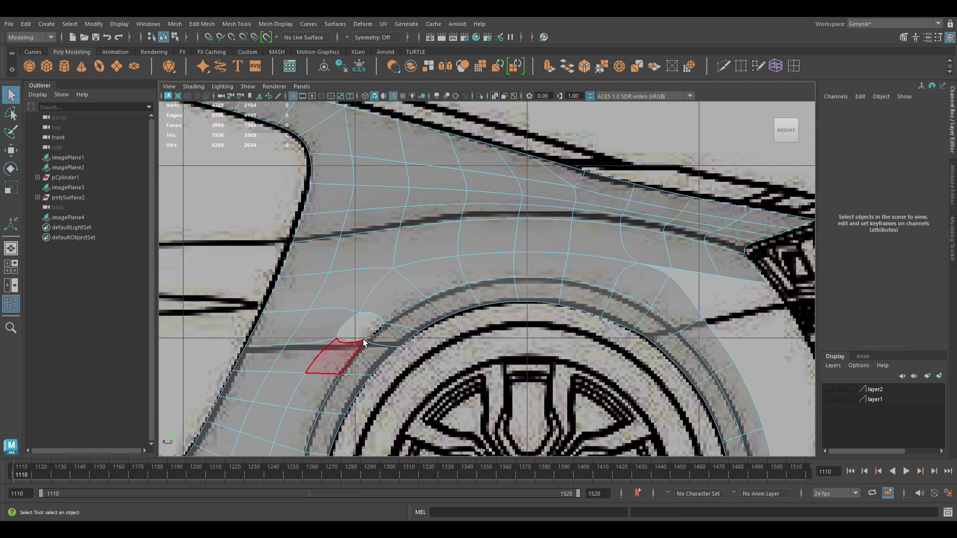
scroll(361, 348, "down", 3)
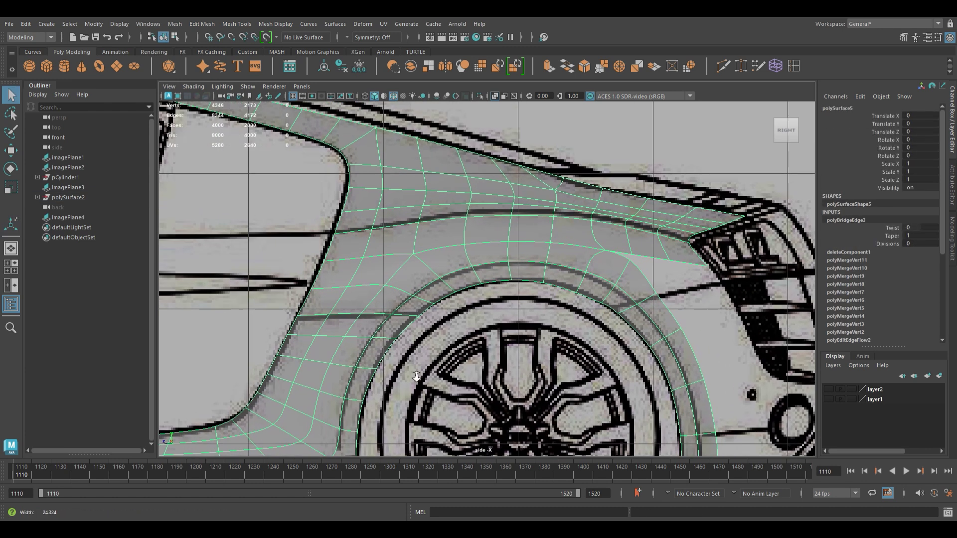
scroll(521, 349, "up", 3)
left_click_drag(552, 287, 544, 267)
- Extrude the arch edge beside the taillight
scroll(544, 267, "down", 3)
scroll(516, 271, "up", 4)
left_click(469, 237)
key("ctrl+e")
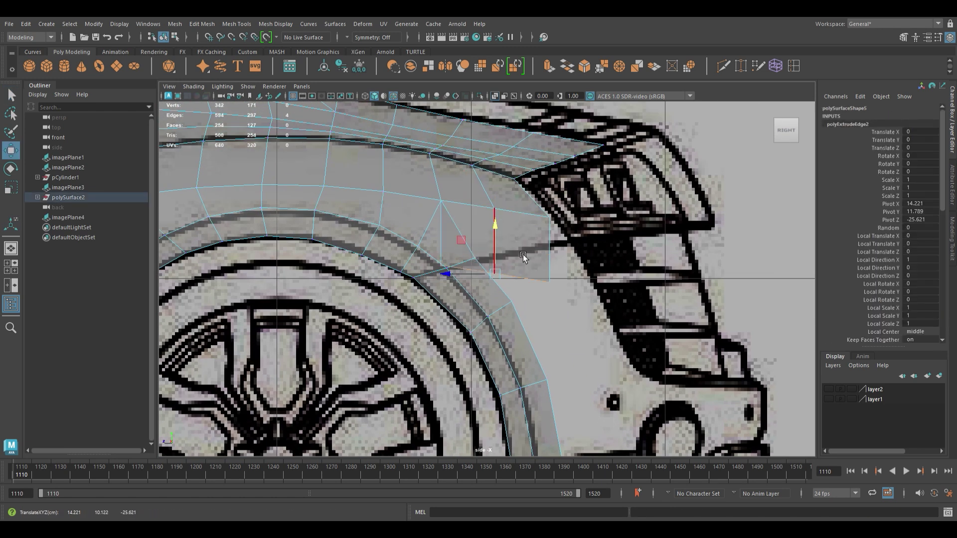
- Pull the extruded edge toward the taillight and place its vertices on the blueprint lines
left_click_drag(442, 271, 491, 267)
key("F9")
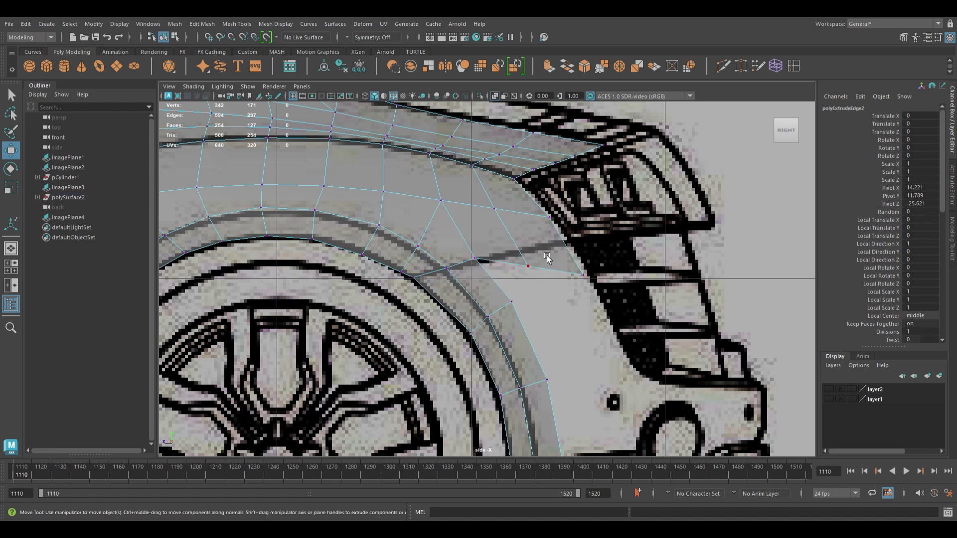
left_click_drag(515, 230, 537, 200)
mouse_move(606, 214)
left_mouse_down("alt")
mouse_move(573, 207)
mouse_move(577, 314)
mouse_move(594, 342)
mouse_move(311, 344)
left_mouse_up("alt")
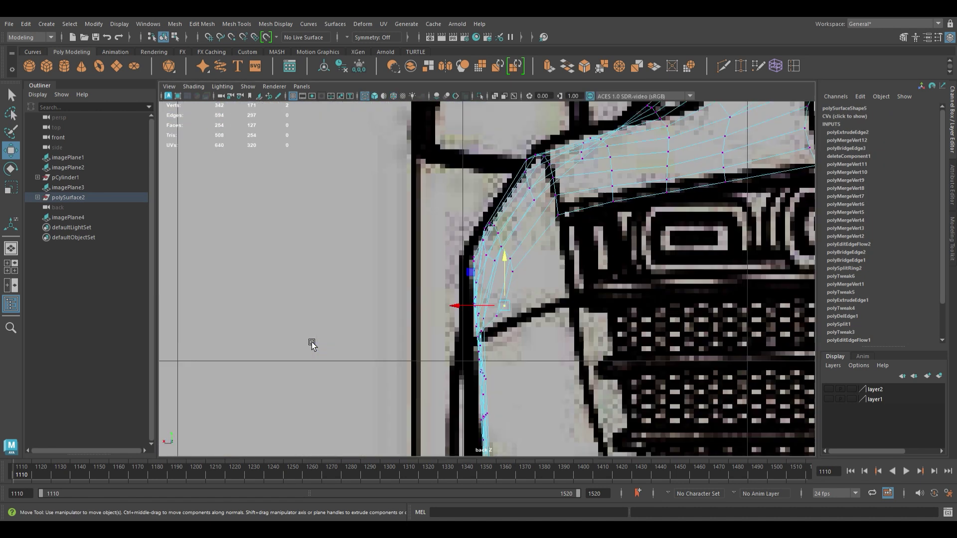
right_click_drag(312, 344, 517, 331, "alt")
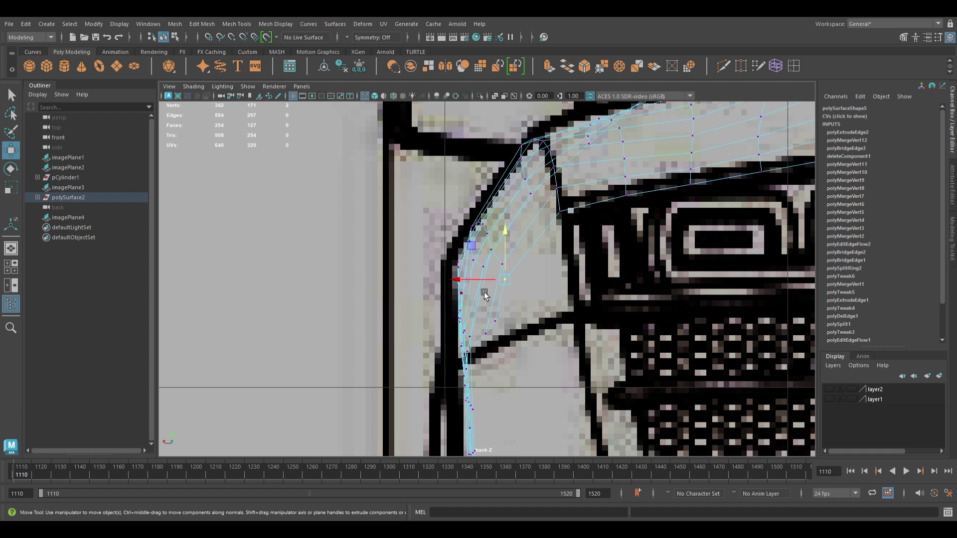
- In the top view, move the corner vertices onto the blueprint outline
key("space")
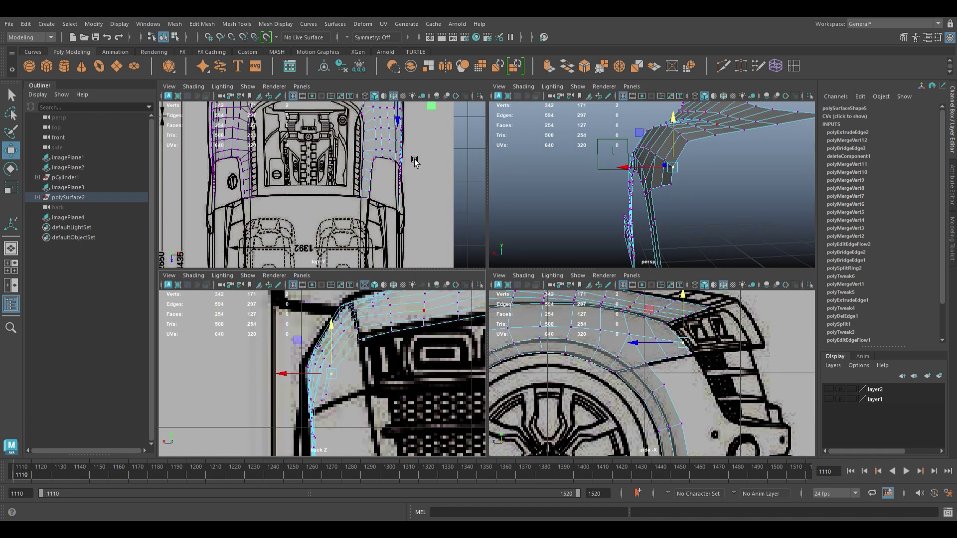
key("space")
right_click_drag(414, 162, 583, 367, "alt")
left_click_drag(459, 252, 465, 255)
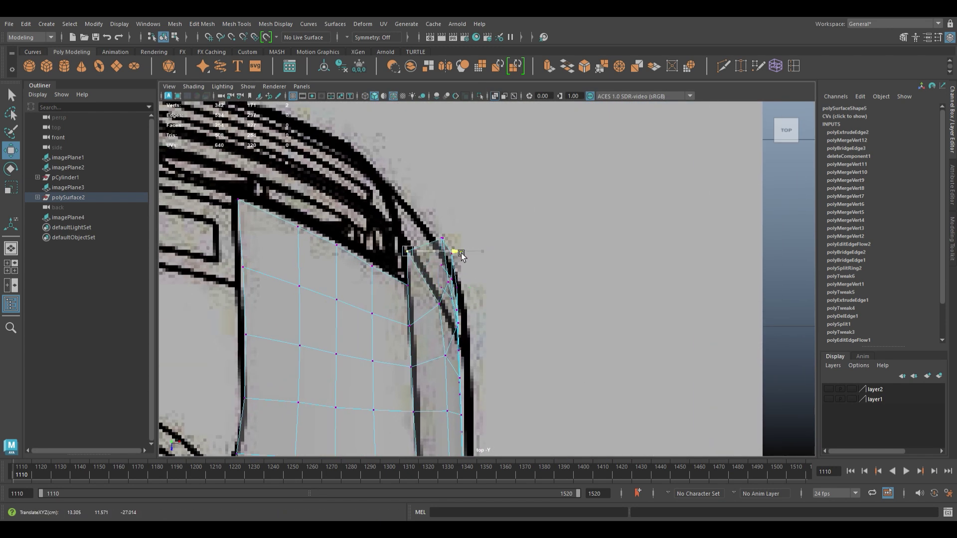
- In the back view, move the lower arch vertex out to the blueprint line
key("space")
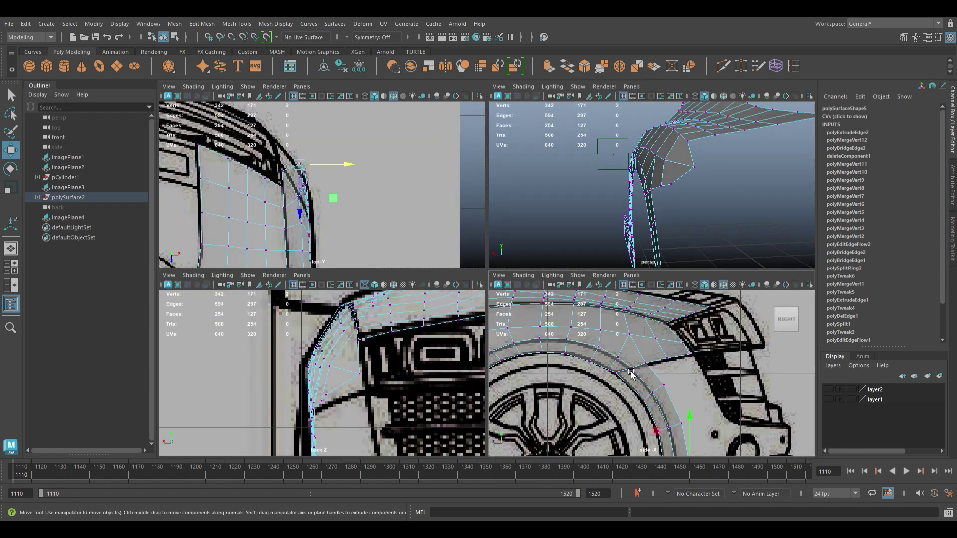
key("space")
key("space")
key("space")
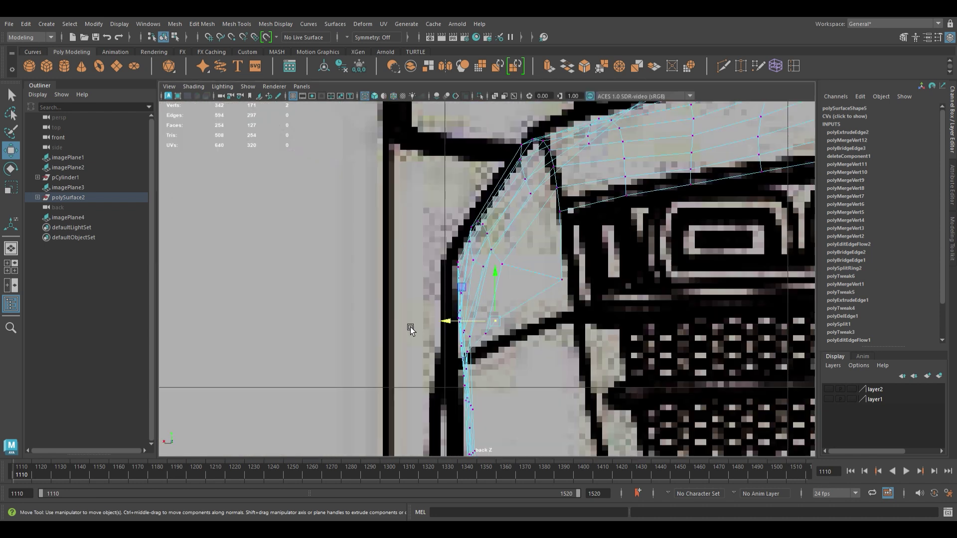
middle_click_drag(515, 338, 523, 339)
left_click(562, 279)
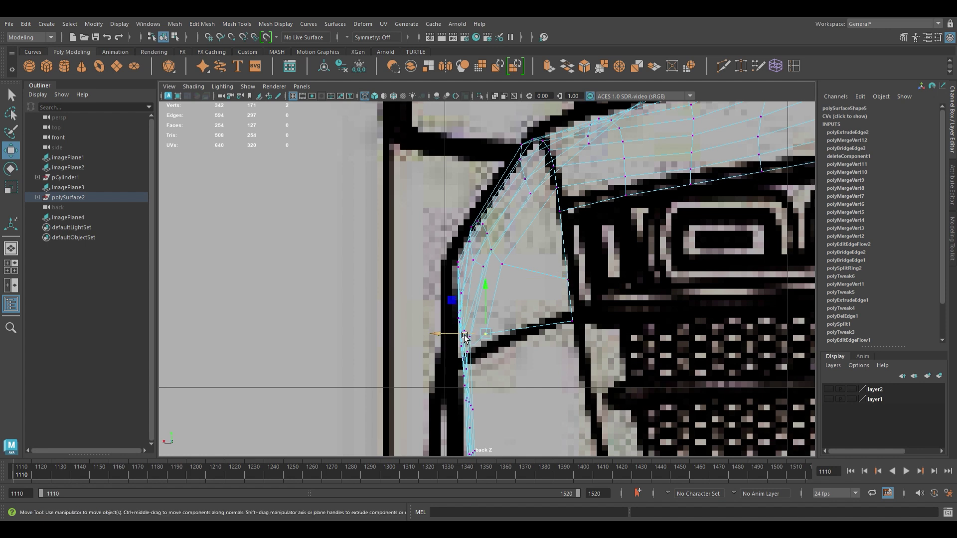
- Inspect the fender in perspective and add more corner vertices to the selection
key("space")
key("space")
mouse_move(531, 283)
left_mouse_down("alt")
mouse_move(557, 285)
mouse_move(515, 222)
mouse_move(489, 292)
left_mouse_up("alt")
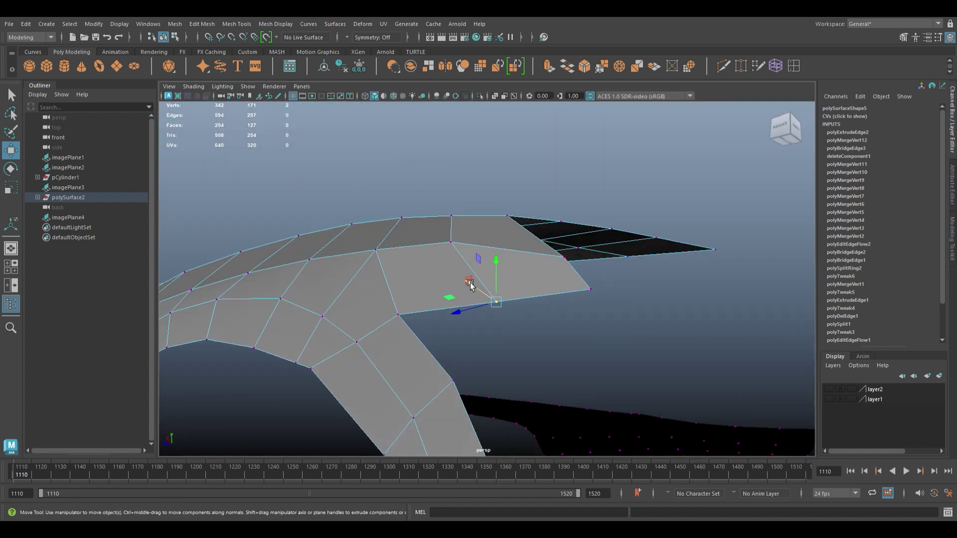
mouse_move(446, 343)
left_mouse_down("alt")
mouse_move(391, 301)
mouse_move(378, 367)
mouse_move(417, 364)
mouse_move(427, 246)
mouse_move(399, 314)
mouse_move(409, 329)
mouse_move(449, 319)
mouse_move(403, 308)
left_mouse_up("alt")
key("F9")
mouse_move(522, 348)
left_mouse_down("alt")
mouse_move(468, 364)
mouse_move(487, 380)
mouse_move(439, 299)
mouse_move(466, 354)
mouse_move(491, 325)
left_mouse_up("alt")
left_click(398, 345, "shift")
key("space")
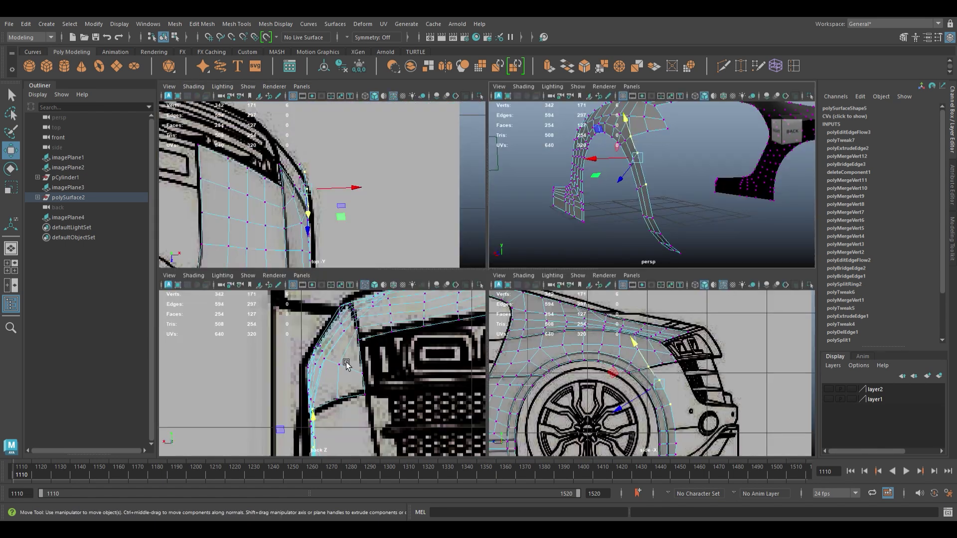
- Locate the two lower-corner vertices in the back view and zoom in on them in perspective
key("space")
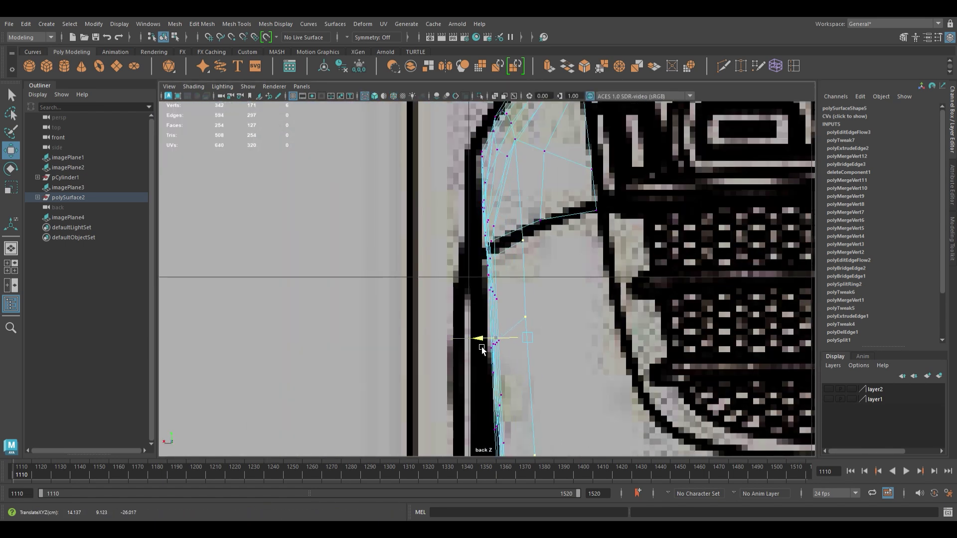
left_click(526, 319)
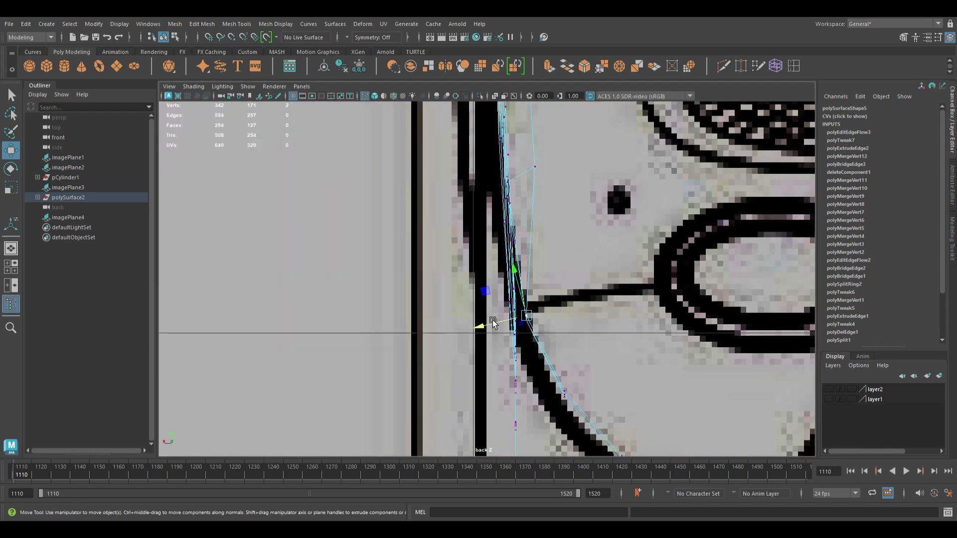
scroll(519, 331, "down", 3)
key("space")
key("space")
key("F10")
mouse_move(535, 361)
left_mouse_down("alt")
mouse_move(466, 299)
mouse_move(475, 305)
left_mouse_up("alt")
right_click_drag(474, 305, 560, 376, "alt")
- Merge the two corner vertices into one and select the surrounding edges to relax
mouse_move(525, 285)
left_mouse_down("alt")
mouse_move(488, 309)
mouse_move(468, 300)
mouse_move(535, 355)
left_mouse_up("alt")
key("ctrl+m")
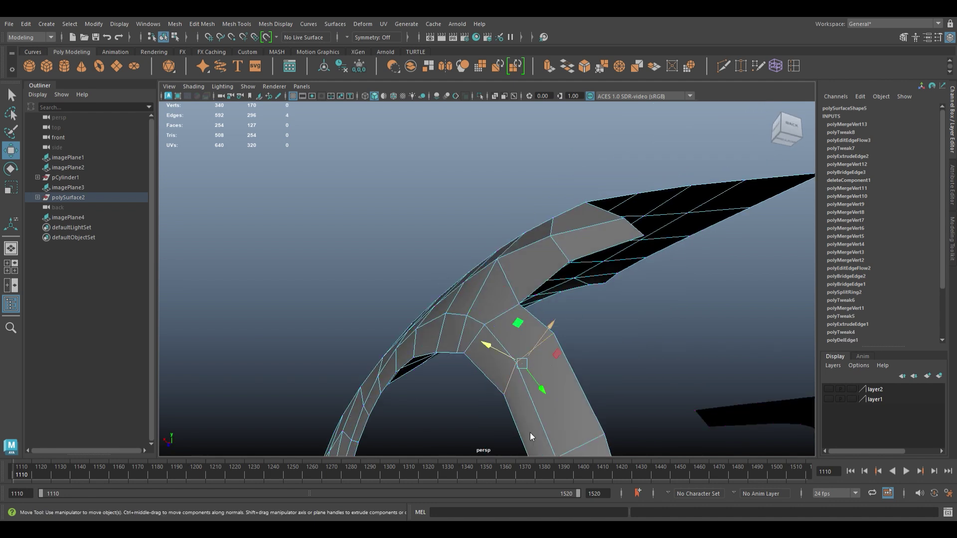
right_click_drag(531, 432, 529, 382, "shift")
left_click_drag(529, 382, 534, 399, "alt")
right_click_drag(534, 399, 541, 429, "alt")
- Move a fender-top vertex onto the back blueprint's curved line and check it in perspective
key("F9")
left_click(572, 368)
key("w")
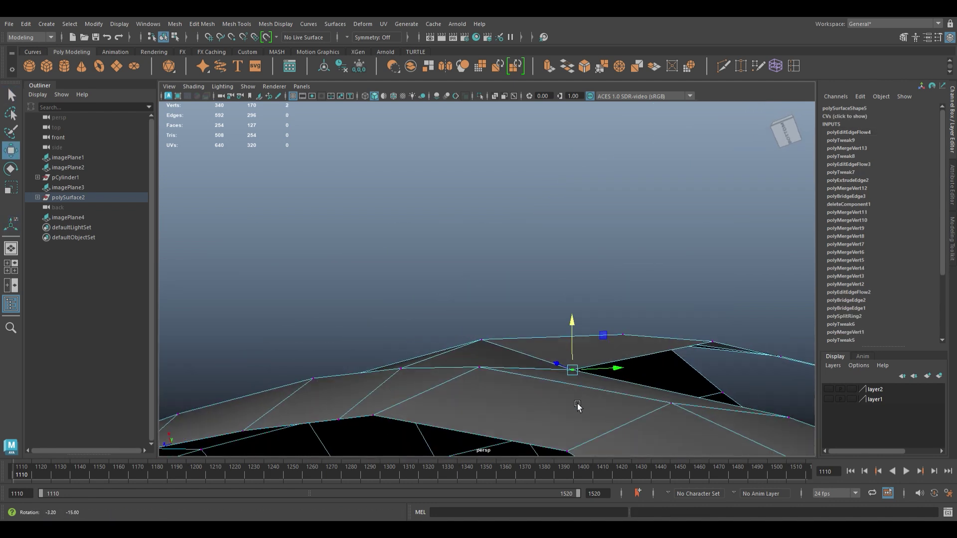
mouse_move(573, 349)
left_mouse_down("alt")
mouse_move(477, 354)
mouse_move(467, 269)
mouse_move(389, 305)
mouse_move(449, 343)
mouse_move(573, 348)
mouse_move(576, 358)
left_mouse_up("alt")
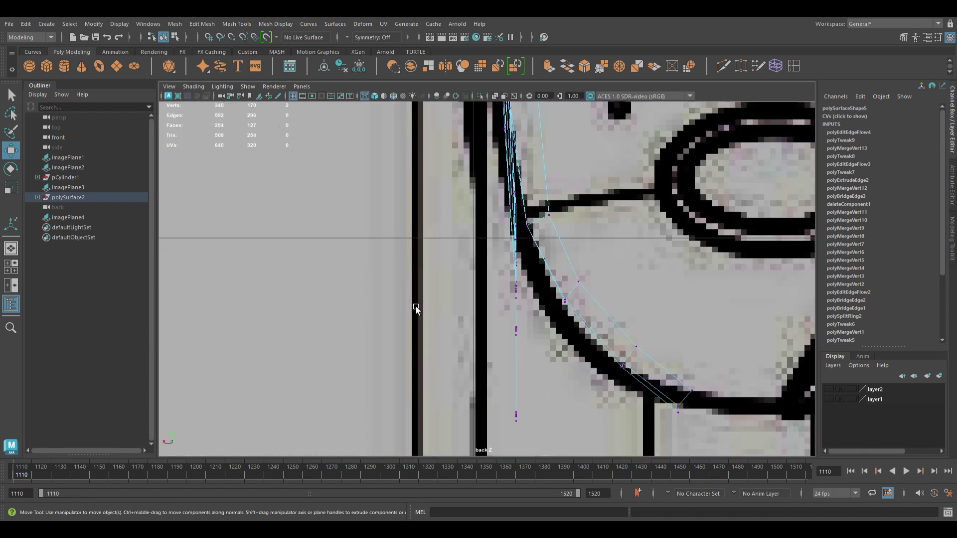
middle_click_drag(581, 365, 618, 302, "alt")
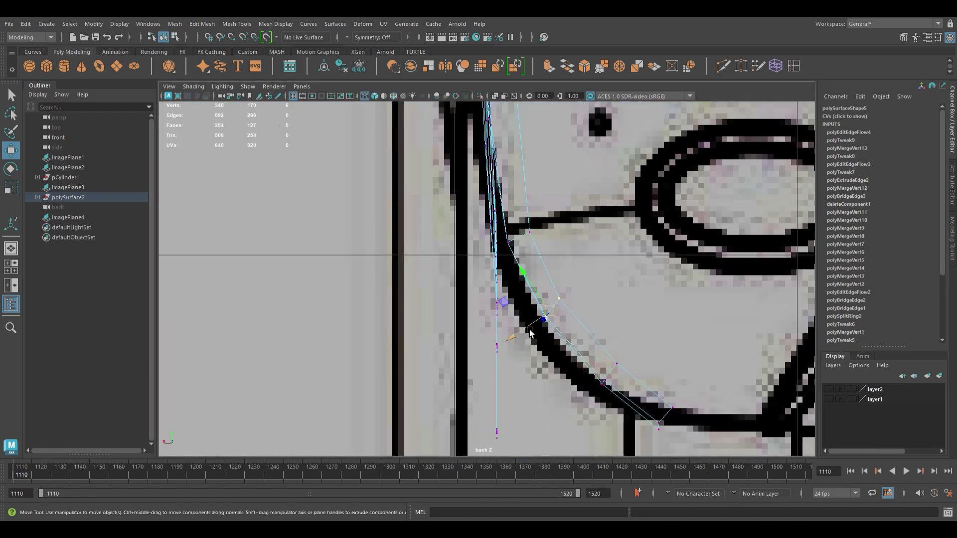
mouse_move(577, 416)
right_mouse_down("alt")
mouse_move(495, 438)
mouse_move(698, 367)
right_mouse_up("alt")
middle_click_drag(698, 367, 578, 309, "alt")
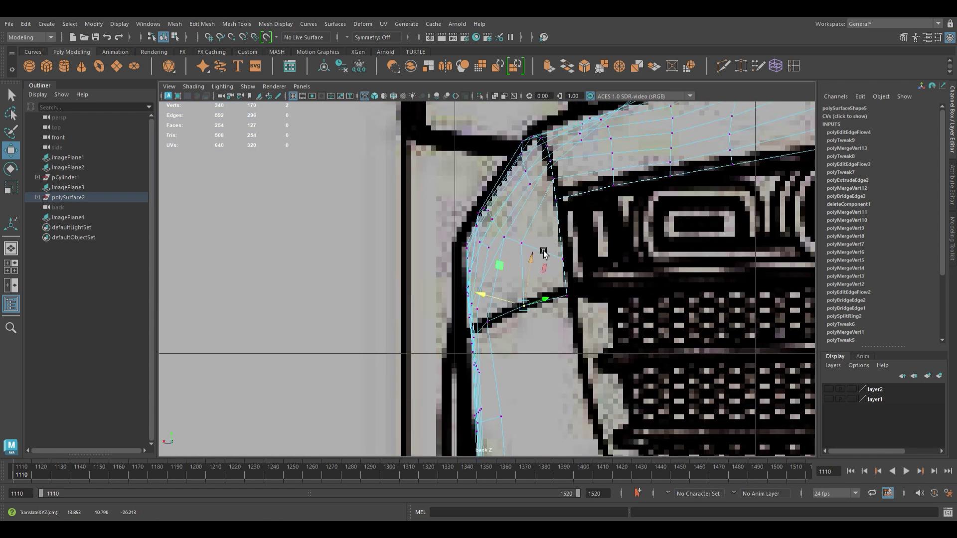
key("space")
key("space")
mouse_move(592, 235)
left_mouse_down("alt")
mouse_move(566, 389)
mouse_move(507, 330)
left_mouse_up("alt")
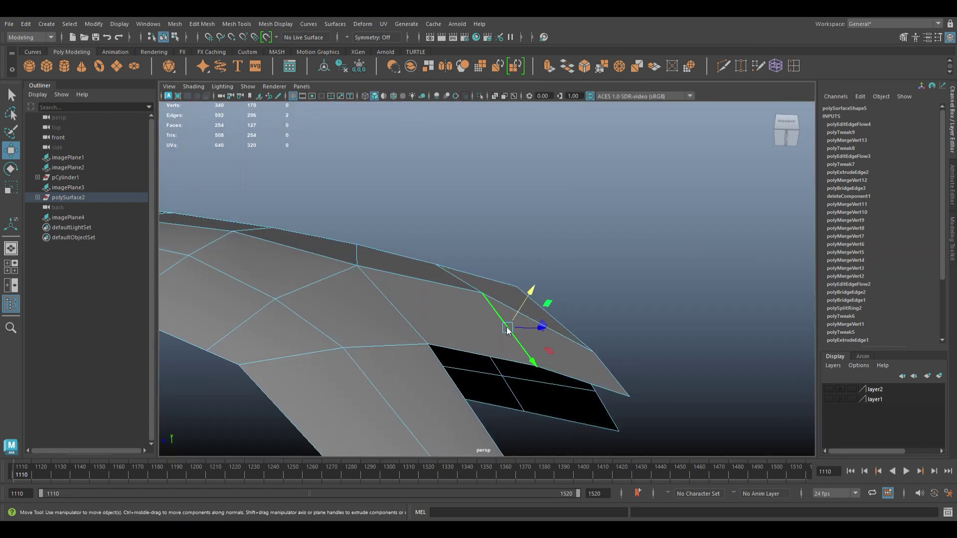
- Bevel the corner edge at 0.5 fraction and collapse the short corner edge
right_click_drag(507, 330, 501, 399, "shift")
mouse_move(498, 396)
left_mouse_down("alt")
mouse_move(492, 445)
mouse_move(444, 331)
mouse_move(486, 388)
mouse_move(519, 400)
mouse_move(504, 256)
left_mouse_up("alt")
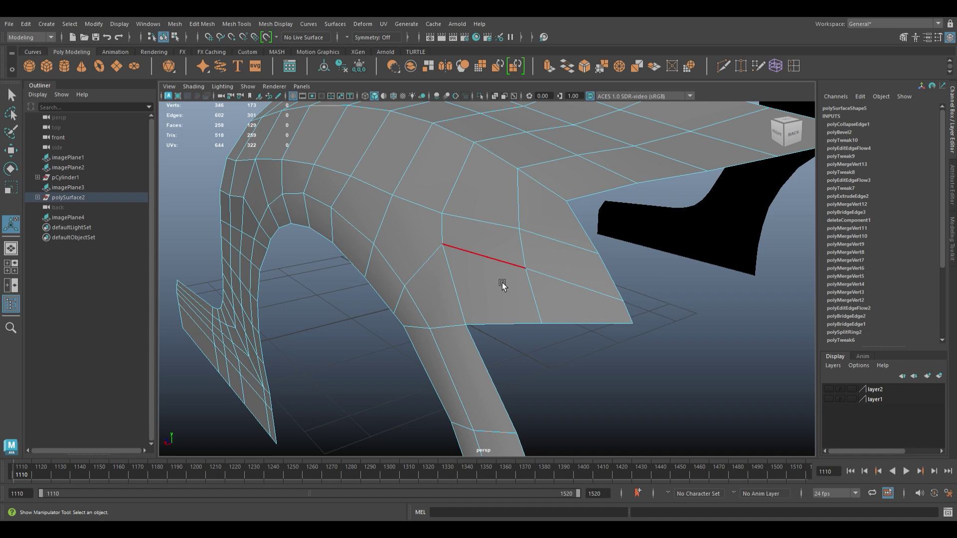
left_click_drag(502, 282, 475, 294, "alt")
mouse_move(468, 235)
left_mouse_down("alt")
mouse_move(582, 276)
mouse_move(577, 294)
left_mouse_up("alt")
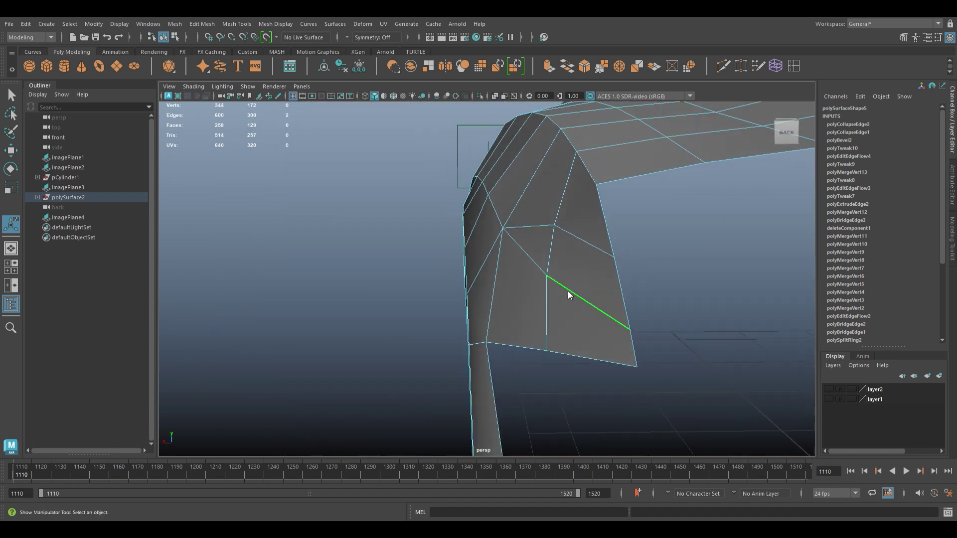
left_click(577, 294)
- Delete two unneeded corner edges and relax the remaining edges' flow
left_click_drag(582, 385, 554, 302, "alt")
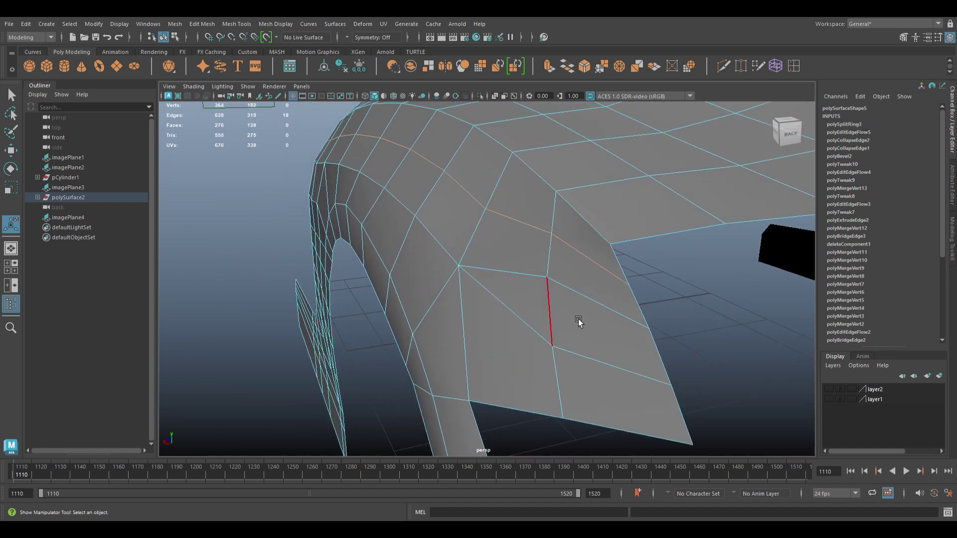
key("Delete")
left_click(619, 277)
key("Delete")
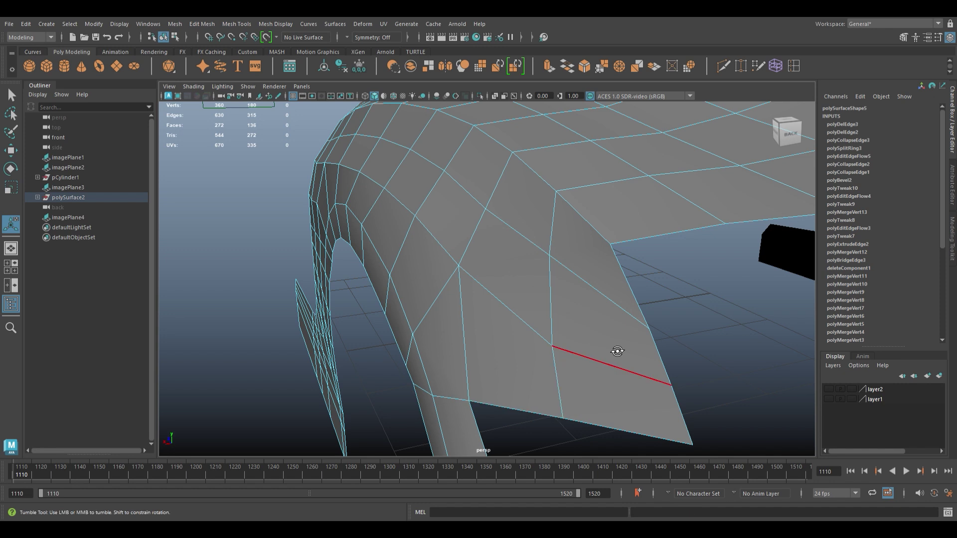
left_click_drag(599, 362, 555, 264, "alt")
right_click_drag(572, 387, 566, 367, "shift")
left_click_drag(566, 367, 562, 359, "alt")
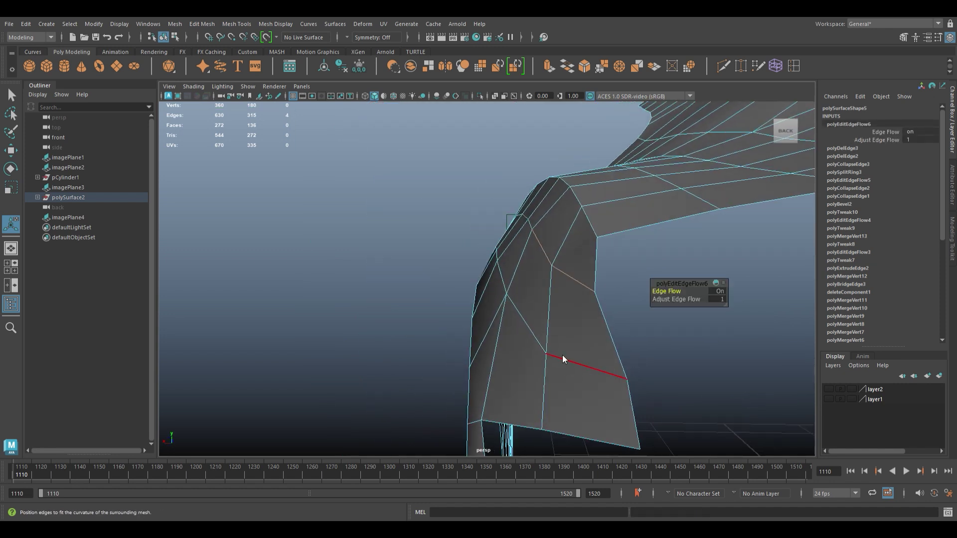
- Smooth the edge flow of the vertical edges near the rear corner
left_click(543, 401)
mouse_move(559, 385)
left_mouse_down("alt")
mouse_move(570, 380)
mouse_move(559, 320)
left_mouse_up("alt")
right_click_drag(560, 321, 554, 304, "shift")
left_click_drag(538, 418, 515, 388, "alt")
- Select a fender panel vertex, frame it and move it
key("F9")
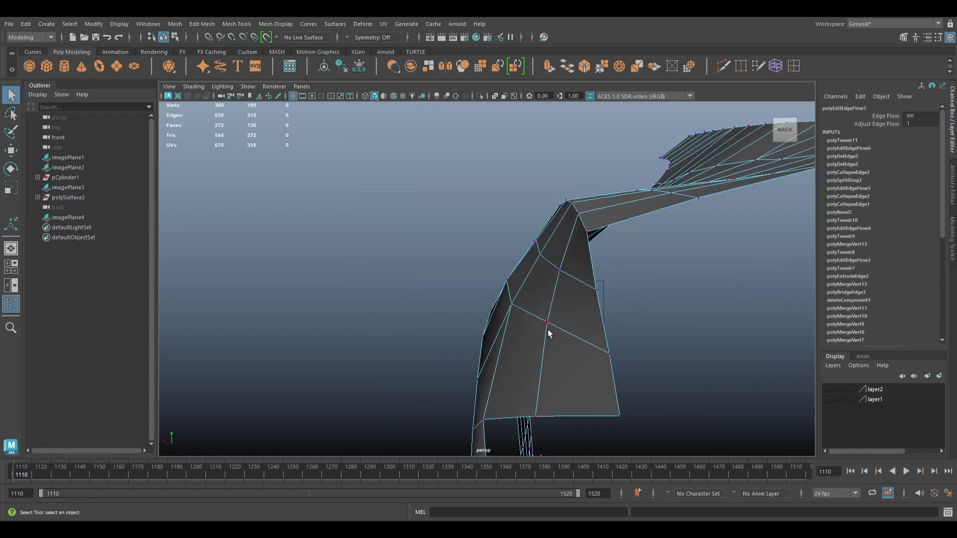
left_click(548, 373)
key("w")
key("f")
mouse_move(578, 375)
left_mouse_down("alt")
mouse_move(438, 324)
mouse_move(499, 299)
mouse_move(497, 284)
mouse_move(624, 278)
mouse_move(498, 229)
left_mouse_up("alt")
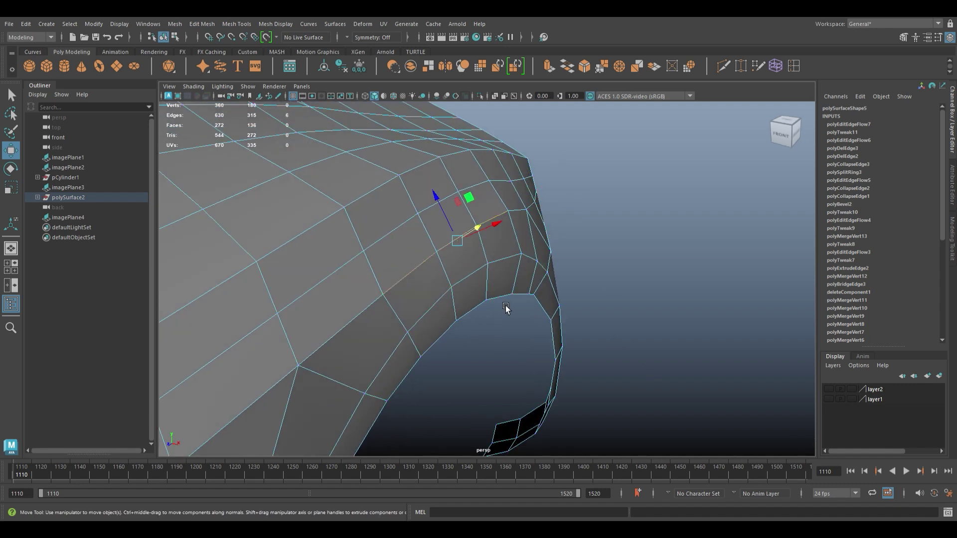
- Slide an edge loop along the wheel arch surface
right_click_drag(483, 378, 482, 359, "shift")
left_click_drag(482, 359, 482, 295, "alt")
right_click_drag(482, 294, 461, 307, "shift")
left_click_drag(460, 306, 490, 328, "alt")
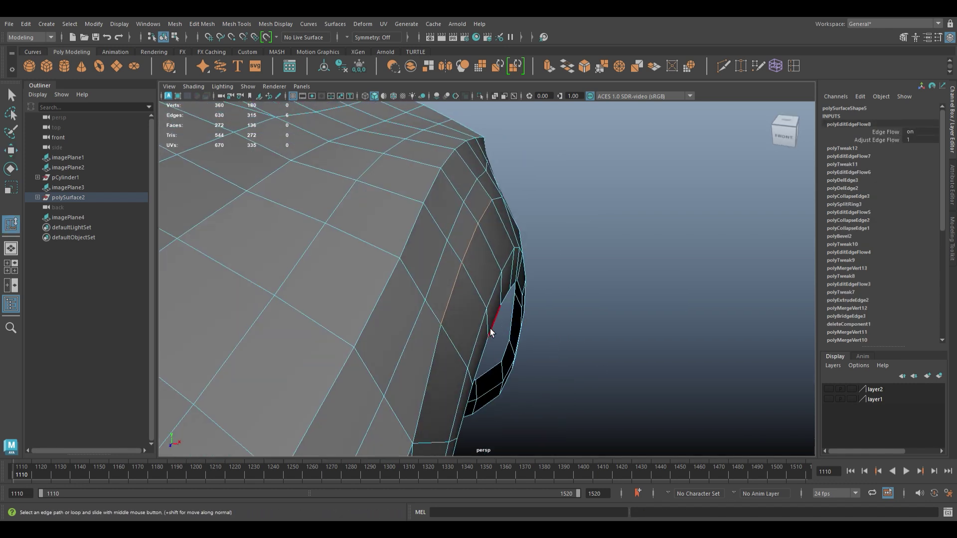
middle_click_drag(496, 329, 435, 304)
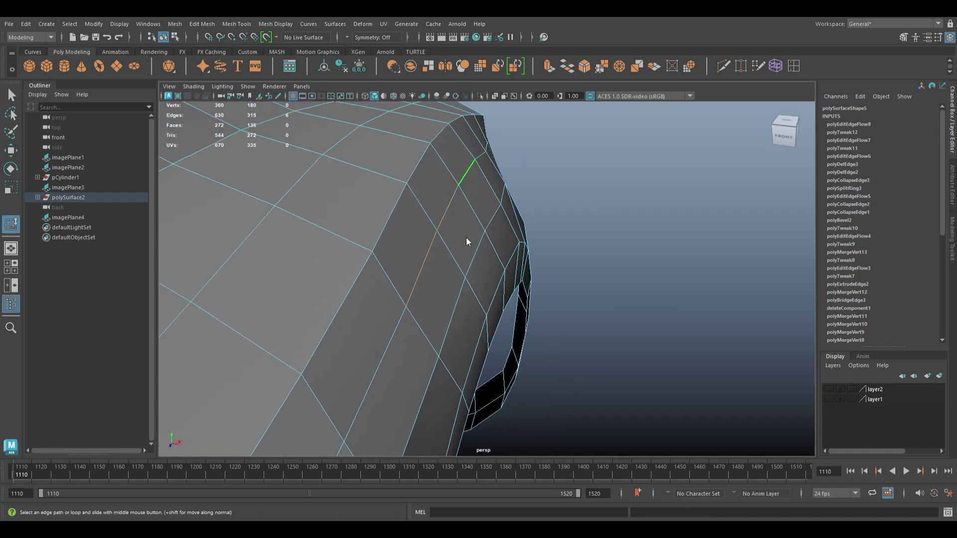
right_click_drag(466, 237, 474, 289, "shift")
- Repeatedly apply Edit Edge Flow to the edges around the wheel arch
mouse_move(457, 357)
left_mouse_down("alt")
mouse_move(484, 338)
mouse_move(497, 352)
mouse_move(519, 348)
mouse_move(481, 309)
mouse_move(506, 341)
mouse_move(523, 271)
left_mouse_up("alt")
left_click(522, 271)
key("g")
mouse_move(508, 358)
left_mouse_down("alt")
mouse_move(519, 336)
mouse_move(481, 254)
left_mouse_up("alt")
left_click_drag(489, 351, 436, 266, "alt")
key("g")
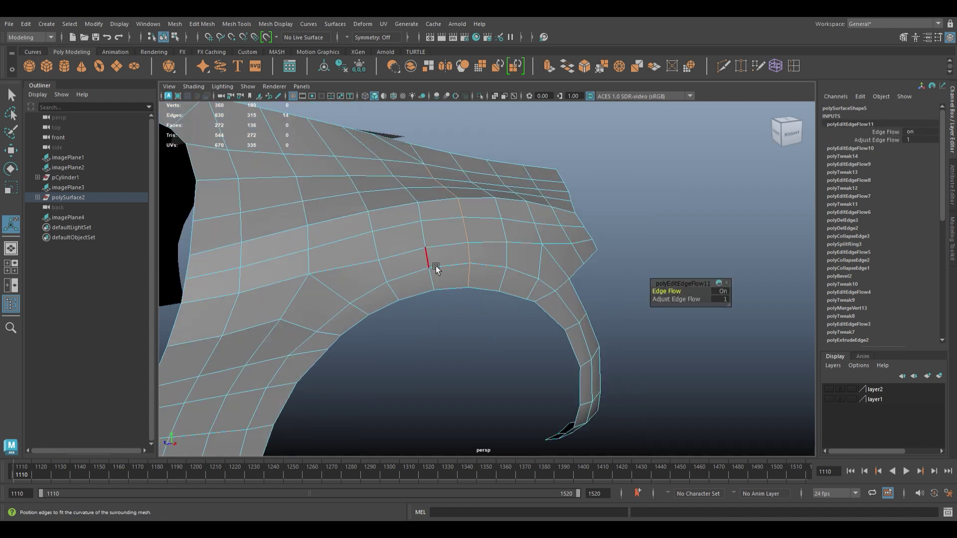
key("g")
- Smooth more arch edges and the rear-corner edge, then inspect the arch
right_click_drag(417, 299, 464, 358, "alt")
left_click_drag(464, 358, 513, 273, "alt")
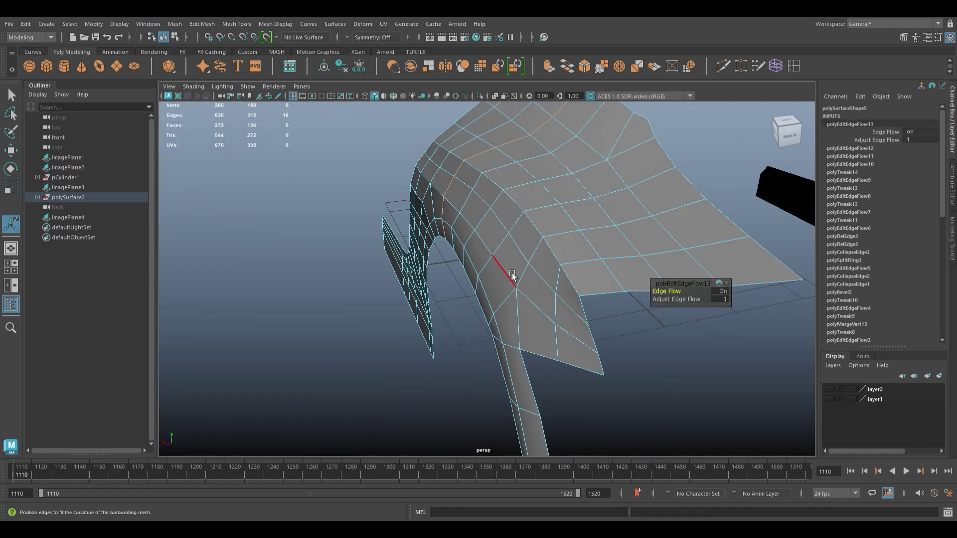
left_click(507, 274)
key("g")
left_click_drag(415, 300, 504, 284, "alt")
right_click_drag(505, 285, 542, 349, "alt")
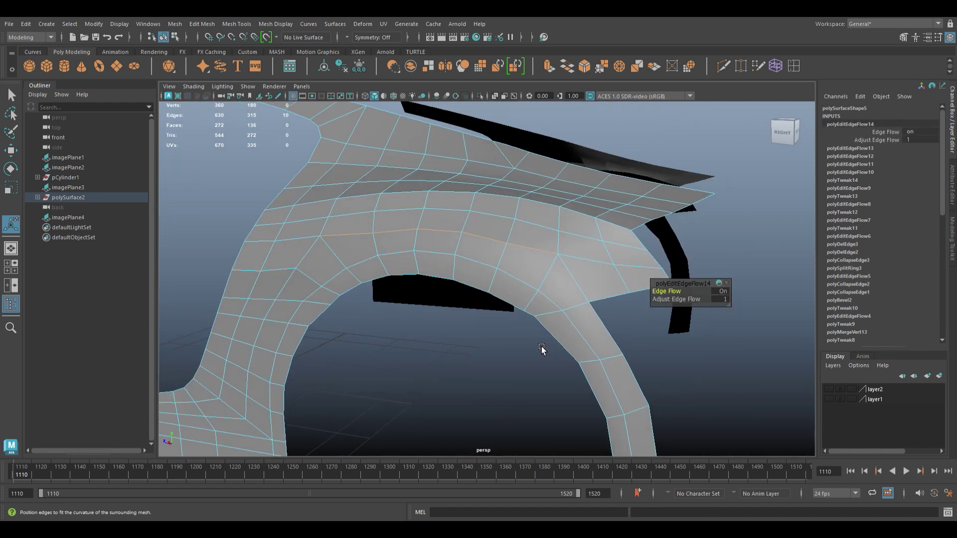
scroll(537, 350, "down", 3)
mouse_move(537, 350)
left_mouse_down("alt")
mouse_move(517, 319)
mouse_move(558, 352)
left_mouse_up("alt")
key("space")
key("space")
left_click(519, 371)
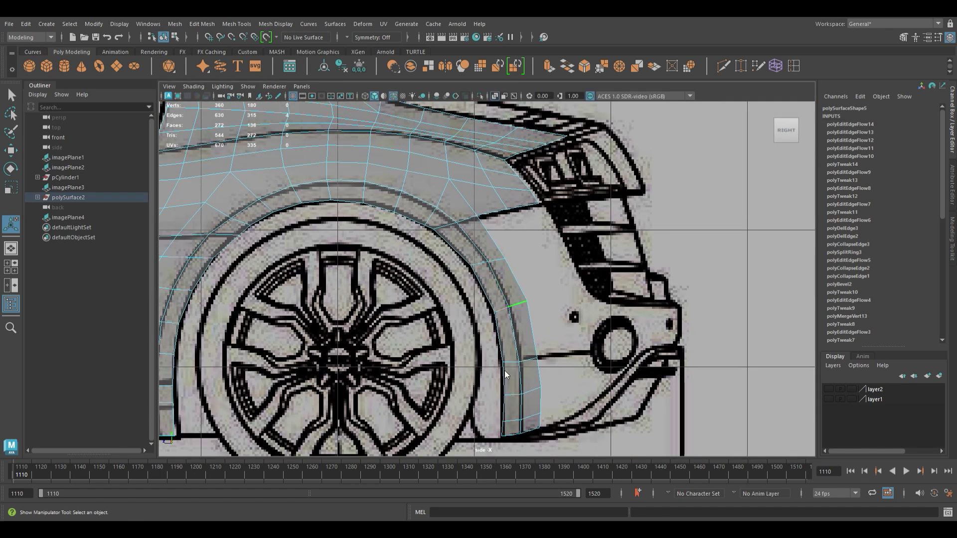
- In the side view, pull the rear arch edge back toward the bumper
key("g")
scroll(533, 352, "down", 3)
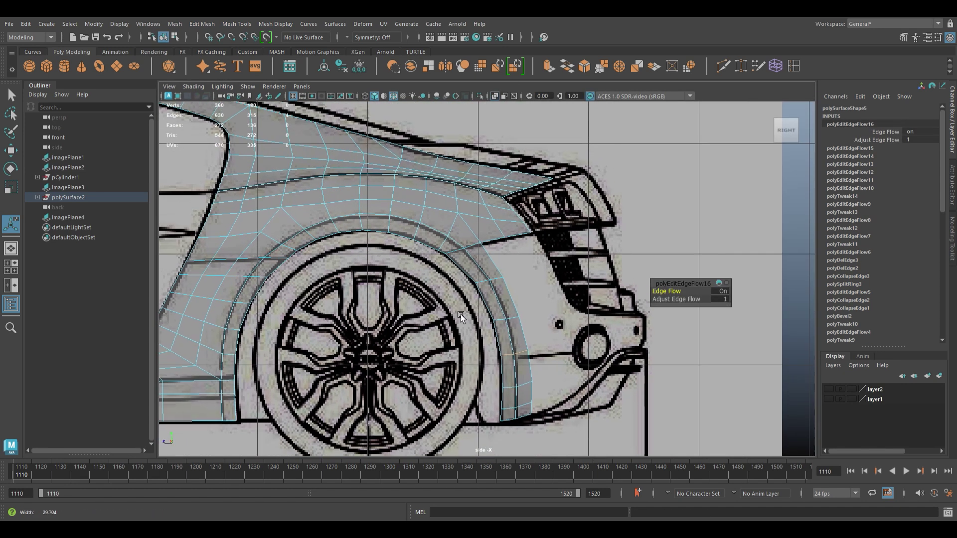
scroll(490, 310, "up", 2)
left_click(569, 412)
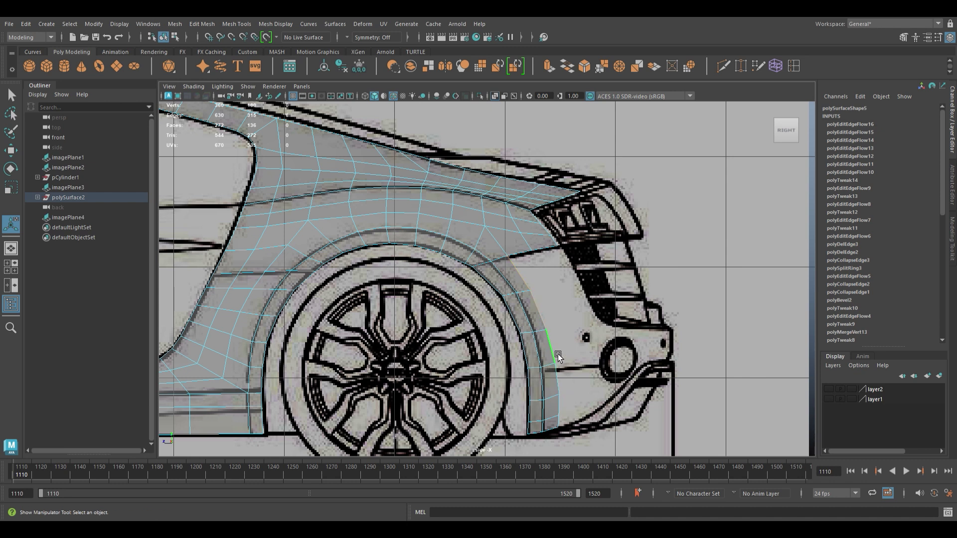
key("w")
left_click_drag(514, 321, 562, 319, "shift")
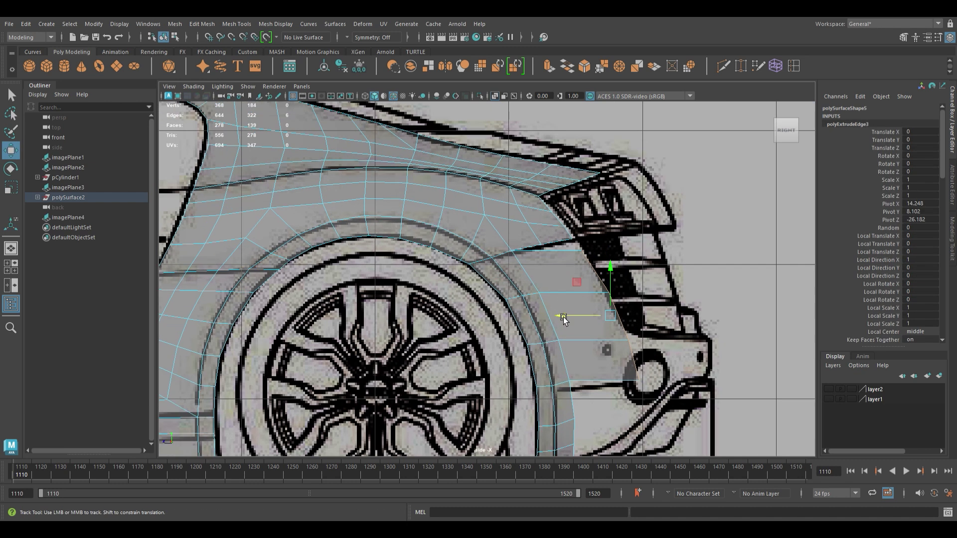
scroll(549, 290, "up", 3)
left_click(537, 267)
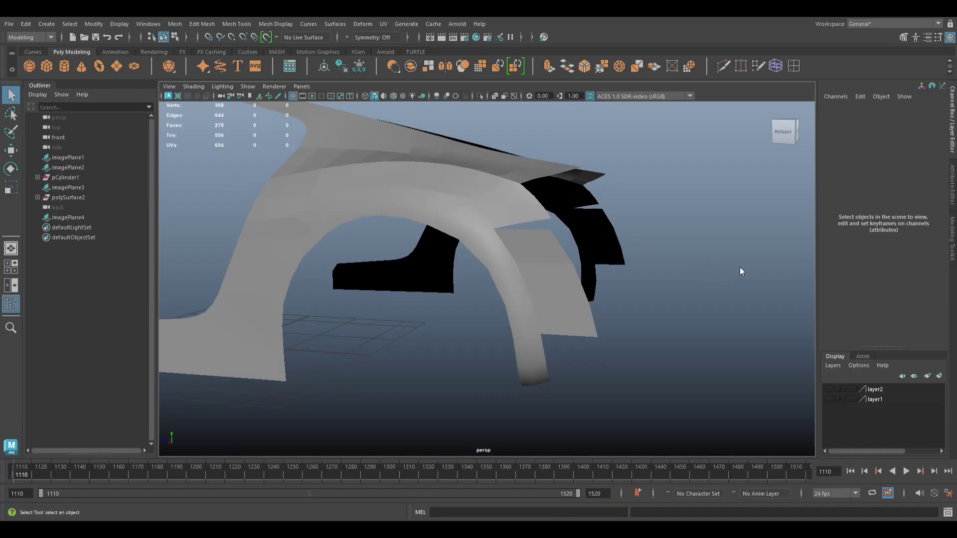
- Orbit under the fender's rear end and select the bumper-end vertex
left_click_drag(740, 272, 538, 373, "alt")
left_click(538, 373)
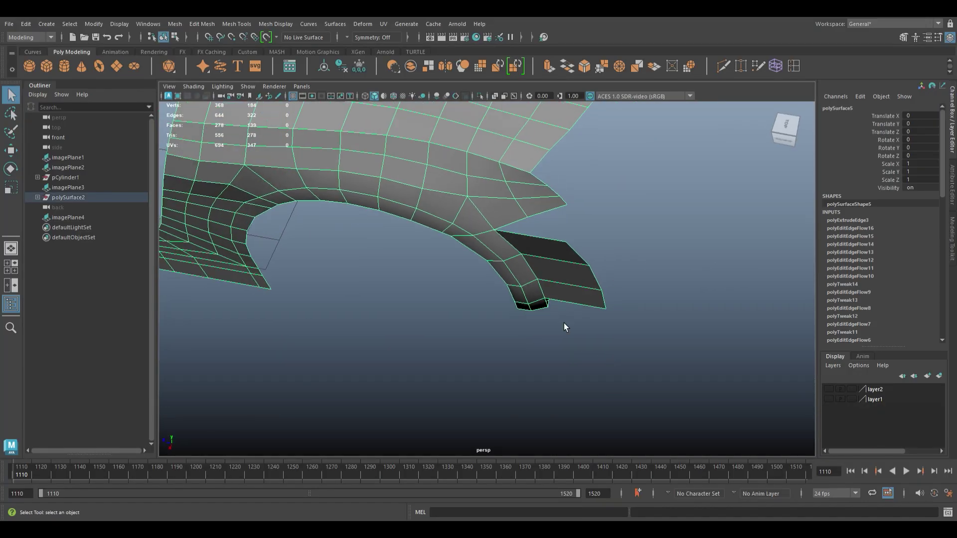
left_click_drag(581, 342, 555, 355, "alt")
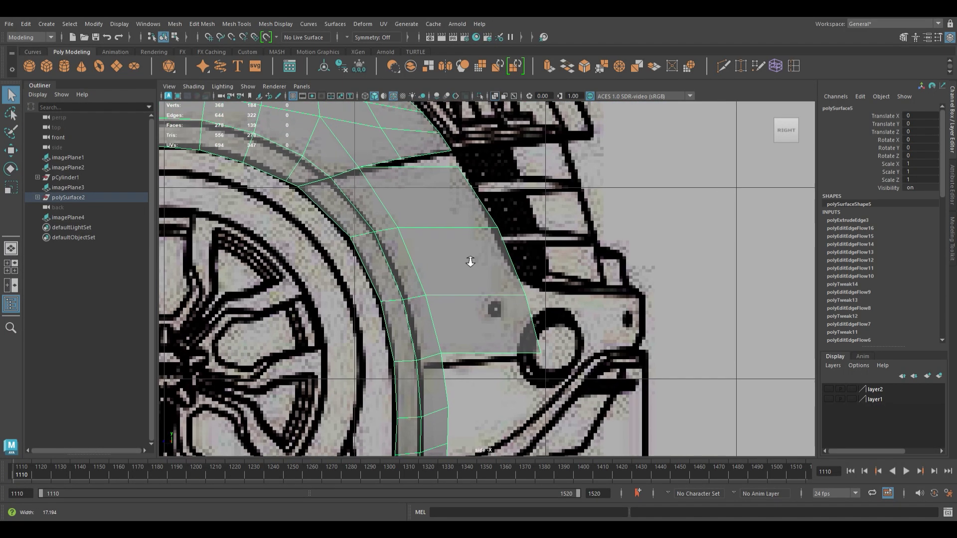
left_click(539, 317)
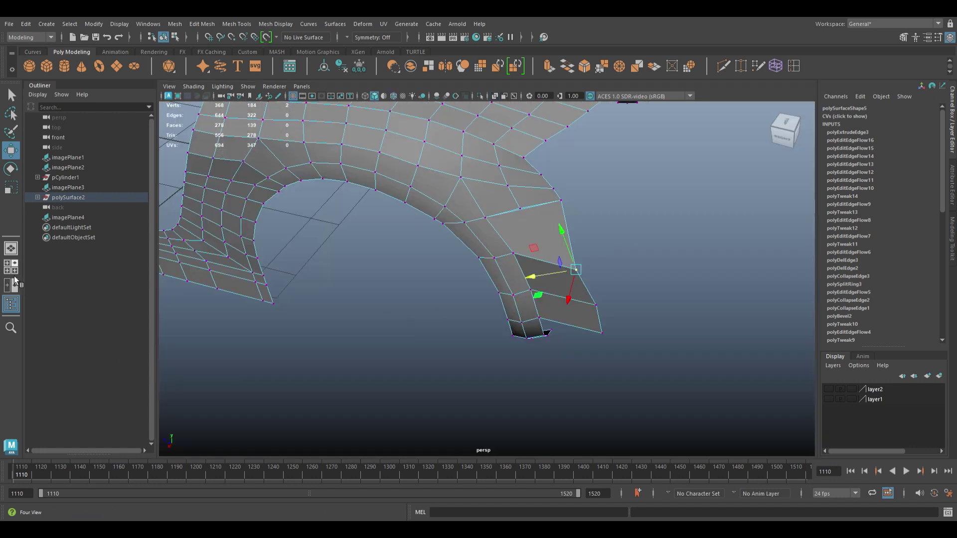
- Frame the selection in a single back blueprint view around the grille and oval light
left_click(14, 279)
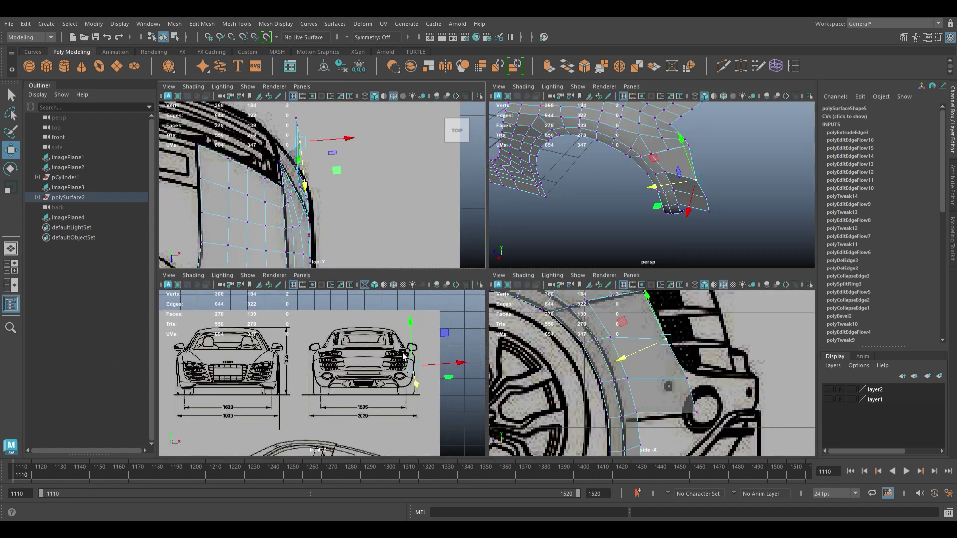
scroll(476, 301, "down", 5)
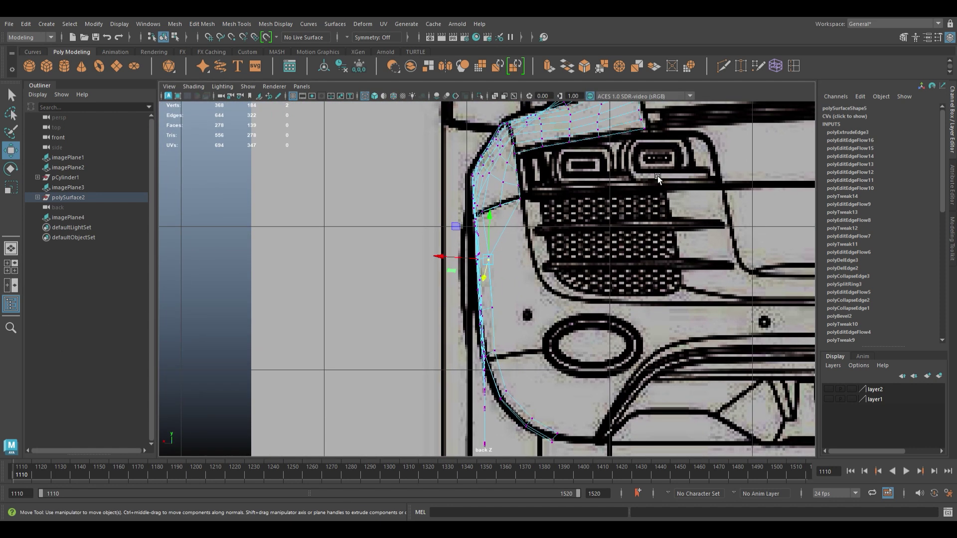
key("space")
key("space")
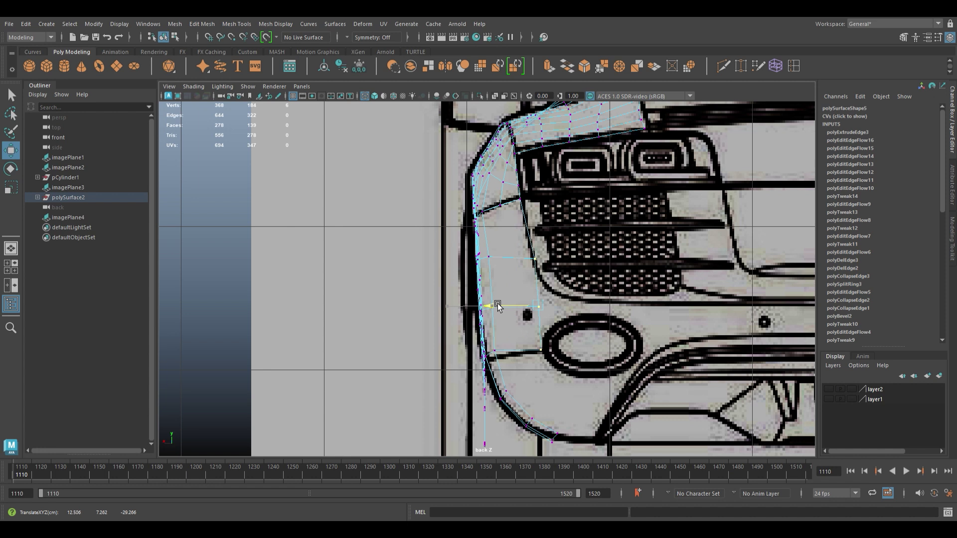
scroll(496, 307, "up", 2)
middle_click_drag(496, 299, 497, 245, "alt")
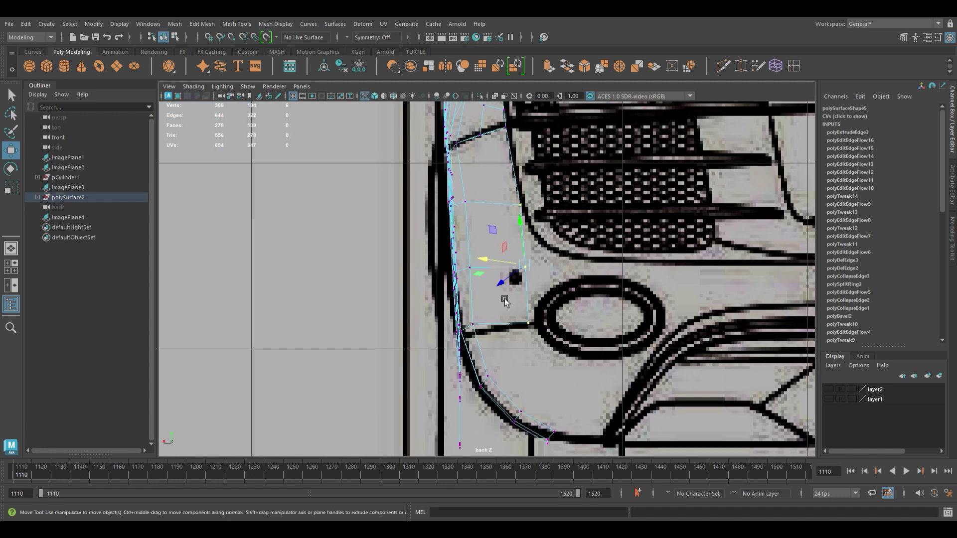
scroll(490, 271, "down", 3)
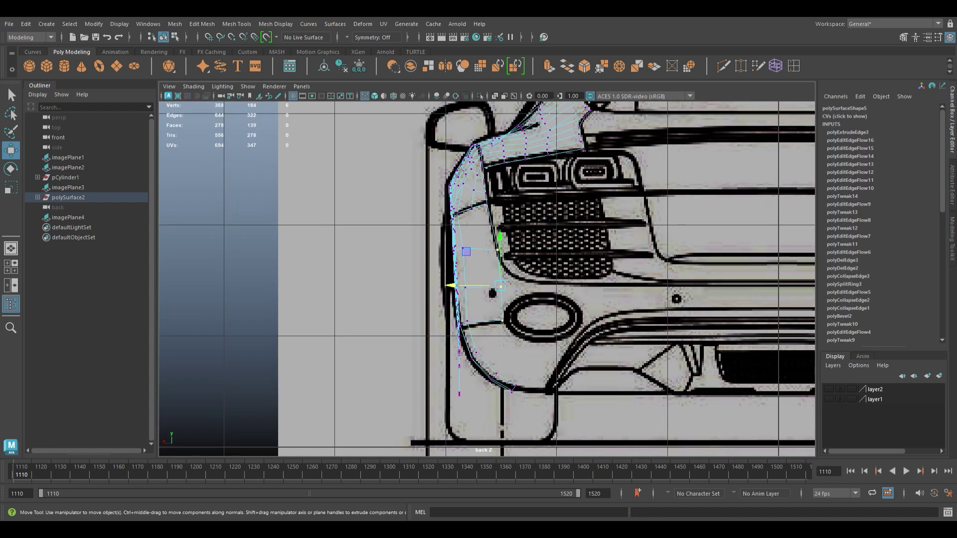
scroll(508, 277, "up", 2)
mouse_move(507, 277)
middle_mouse_down("alt")
mouse_move(491, 389)
mouse_move(436, 333)
middle_mouse_up("alt")
scroll(436, 333, "up", 1)
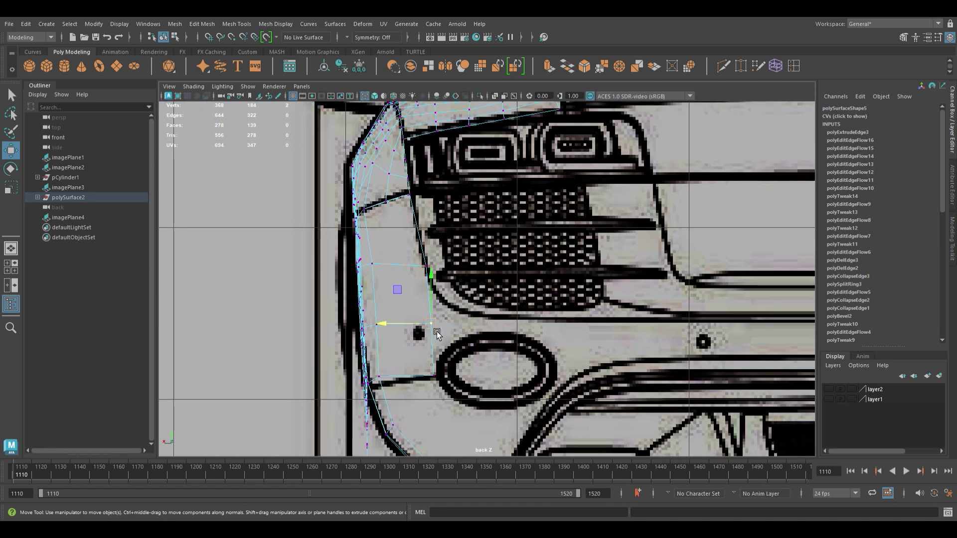
scroll(470, 382, "down", 1)
scroll(469, 382, "down", 1)
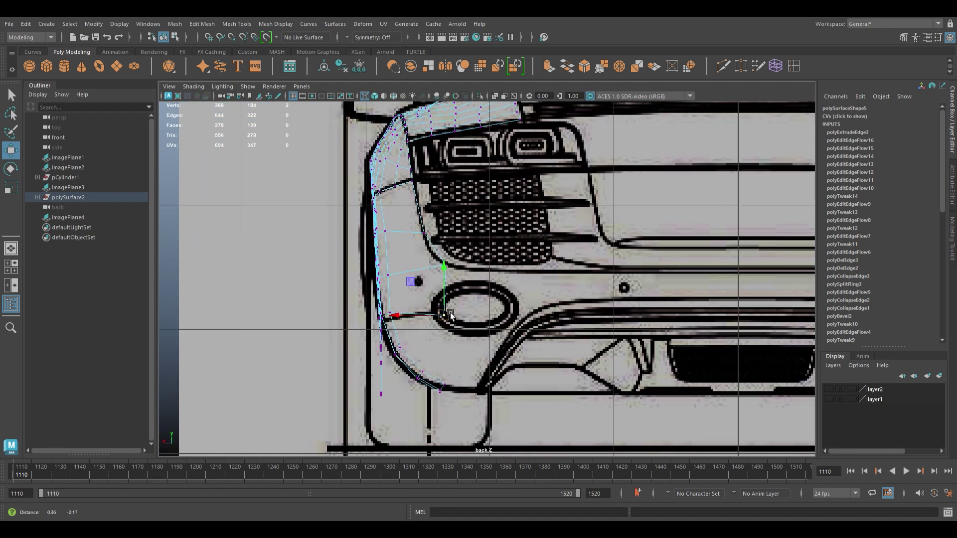
key("q")
left_click(451, 281)
key("ctrl+z")
- Extrude the bumper edge into new faces and scale it back along the car
key("w")
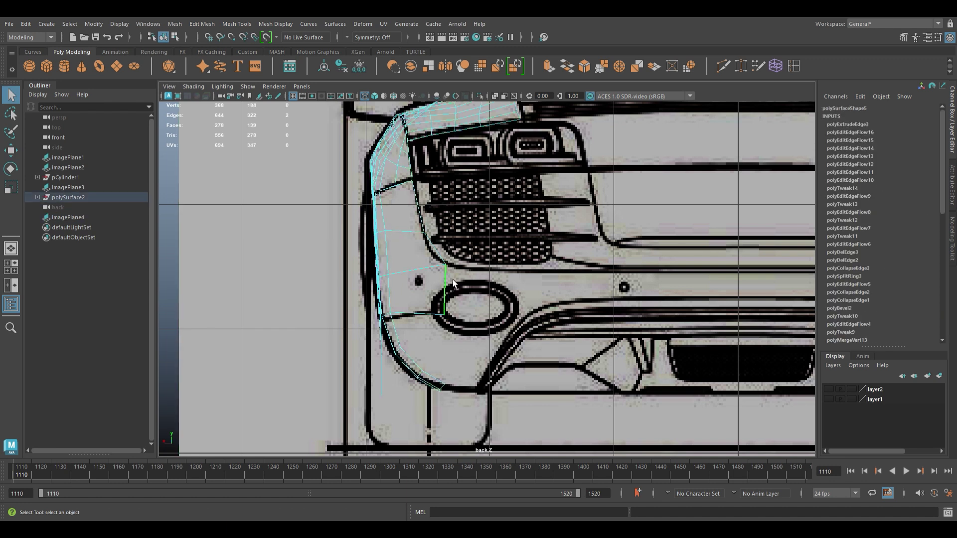
left_click_drag(451, 299, 695, 305, "shift")
key("r")
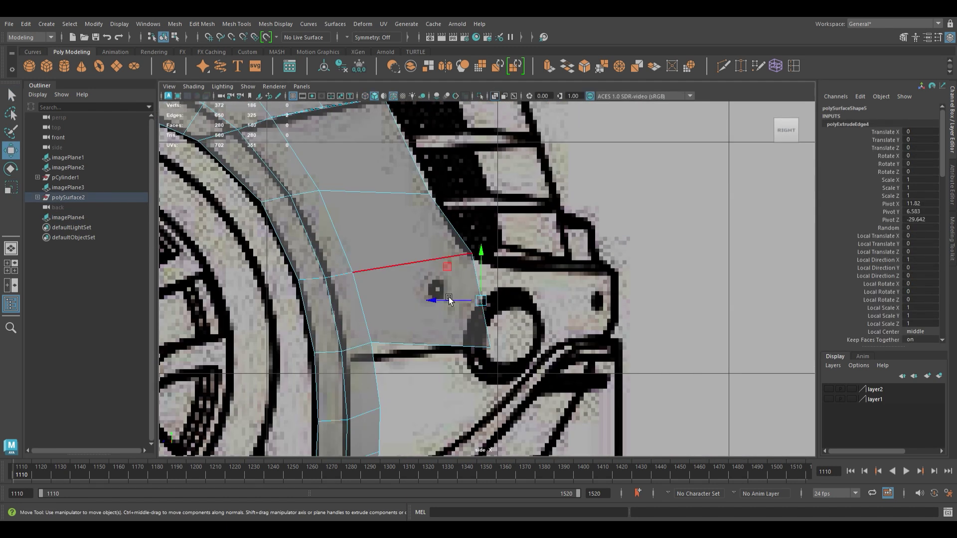
left_click_drag(439, 290, 586, 303)
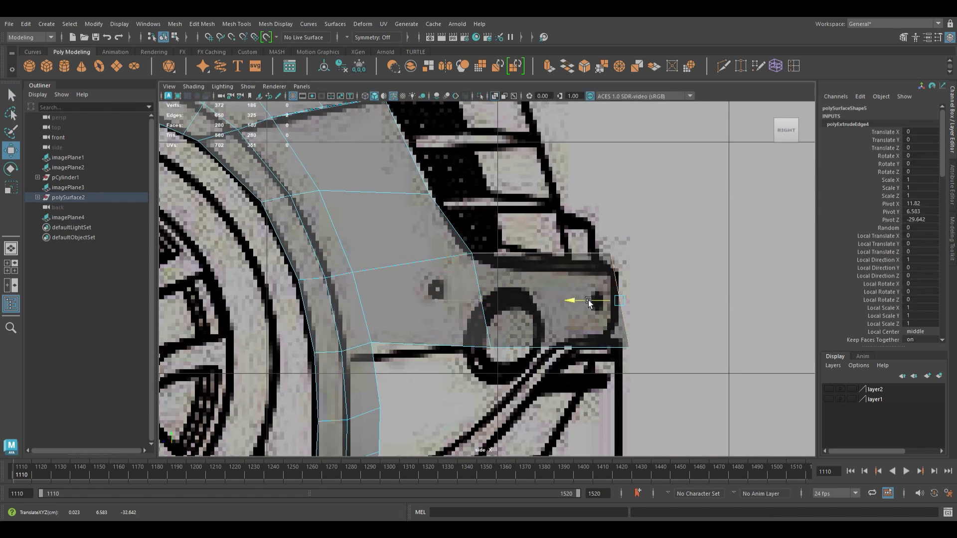
middle_click_drag(586, 303, 544, 274, "alt")
- Fit the bumper corner and lower wheel-arch vertices onto the side blueprint outline
left_click(577, 313)
left_click_drag(569, 229, 589, 248)
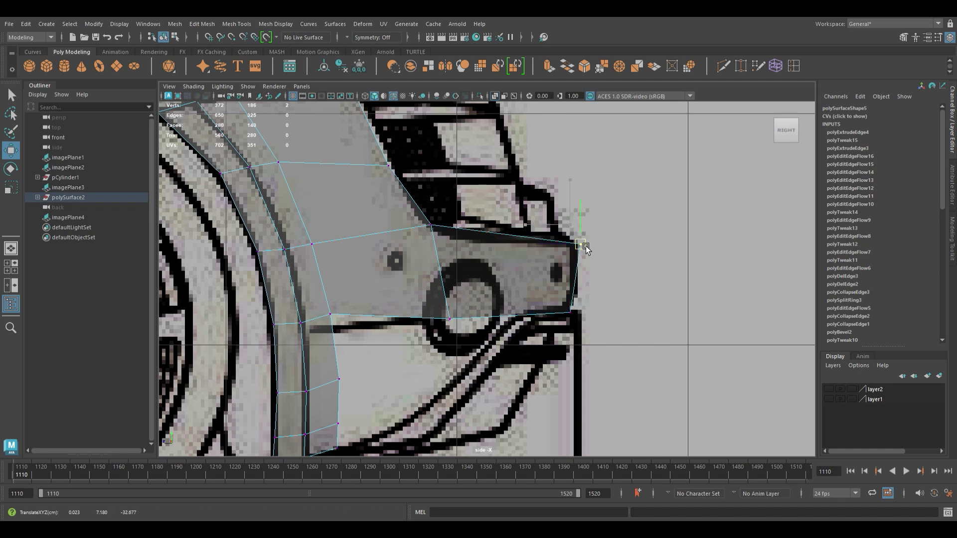
left_click(449, 319)
left_click(330, 315)
scroll(330, 314, "down", 5)
scroll(489, 328, "up", 5)
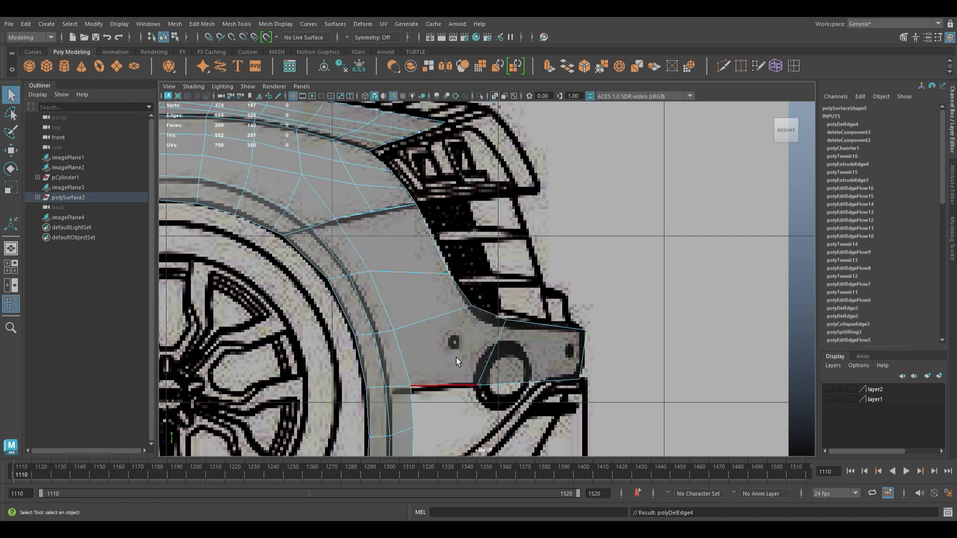
left_click(516, 317)
key("w")
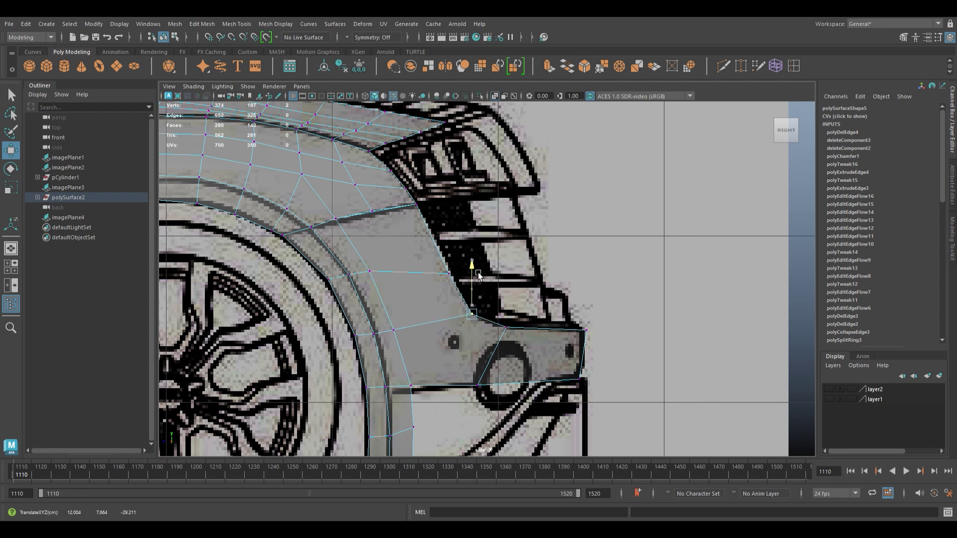
scroll(478, 275, "down", 5)
key("F8")
scroll(506, 334, "up", 3)
scroll(534, 316, "up", 2)
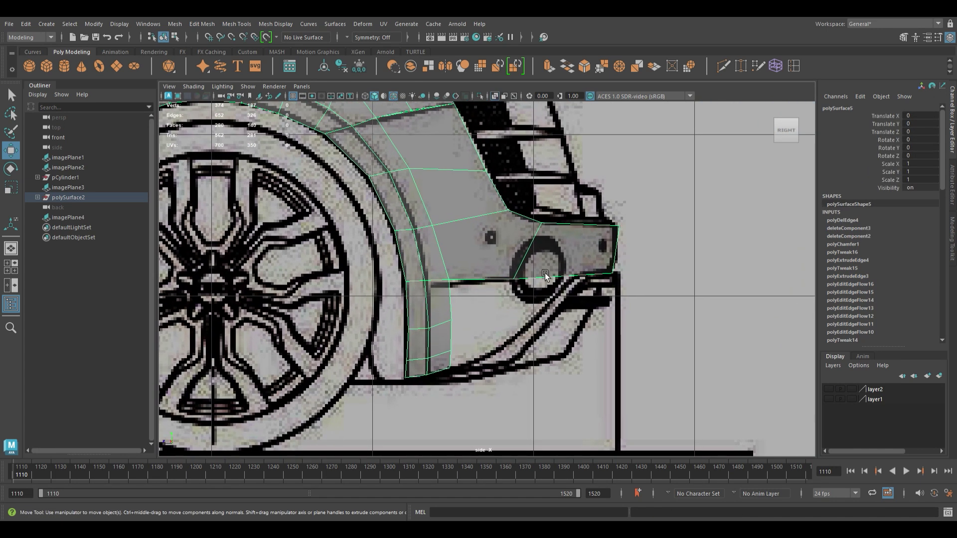
- Multi-Cut a new diagonal edge across the rear panel
left_click(741, 66)
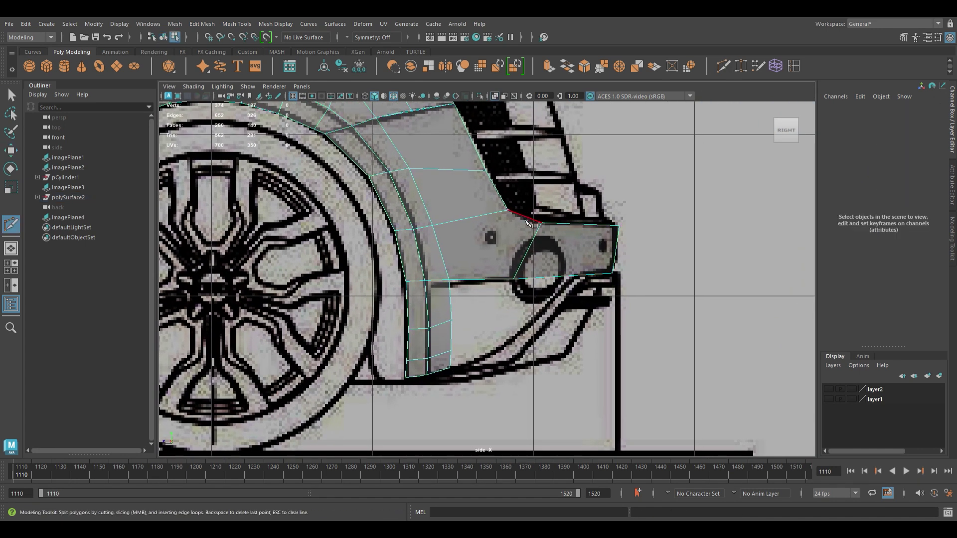
scroll(435, 324, "up", 2)
key("w")
left_click(489, 246)
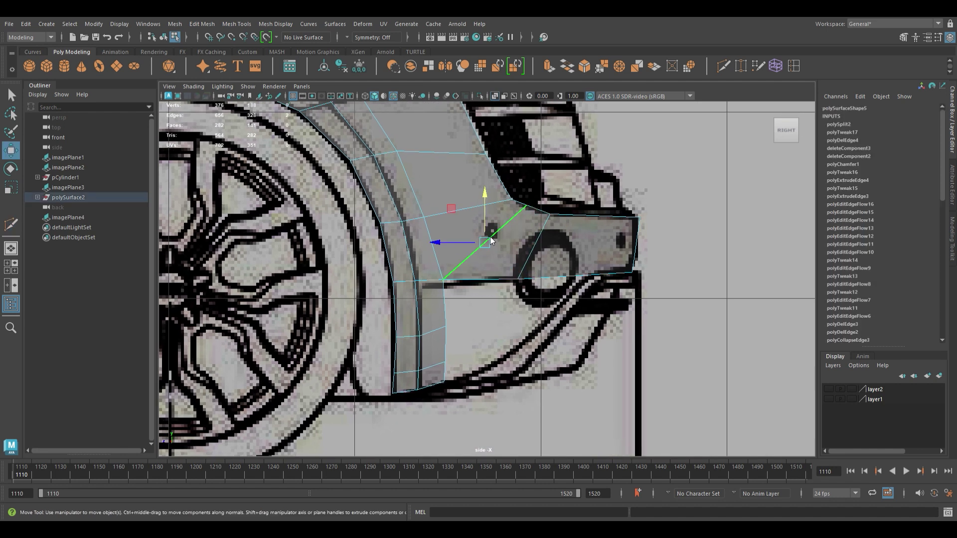
left_click(527, 260)
- In the back view, slide vertices toward the grille and above the oval light
key("space")
key("space")
scroll(506, 319, "up", 3)
key("F9")
left_click(409, 254)
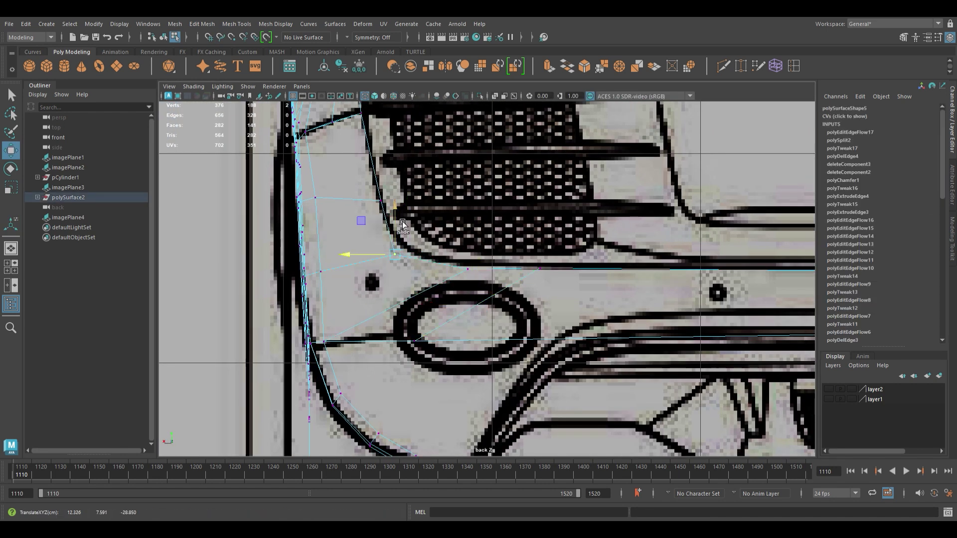
middle_click_drag(431, 229, 431, 211, "shift")
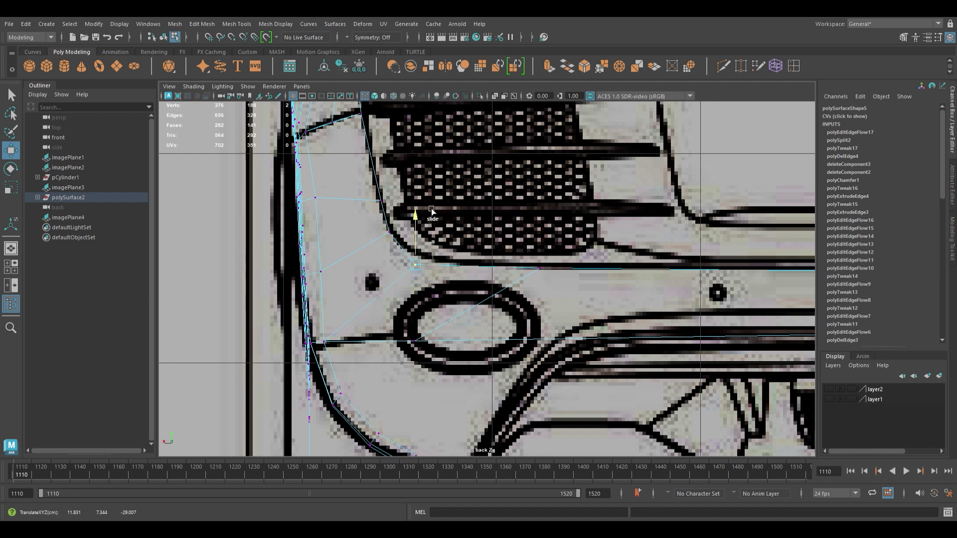
middle_click_drag(540, 269, 411, 269, "shift")
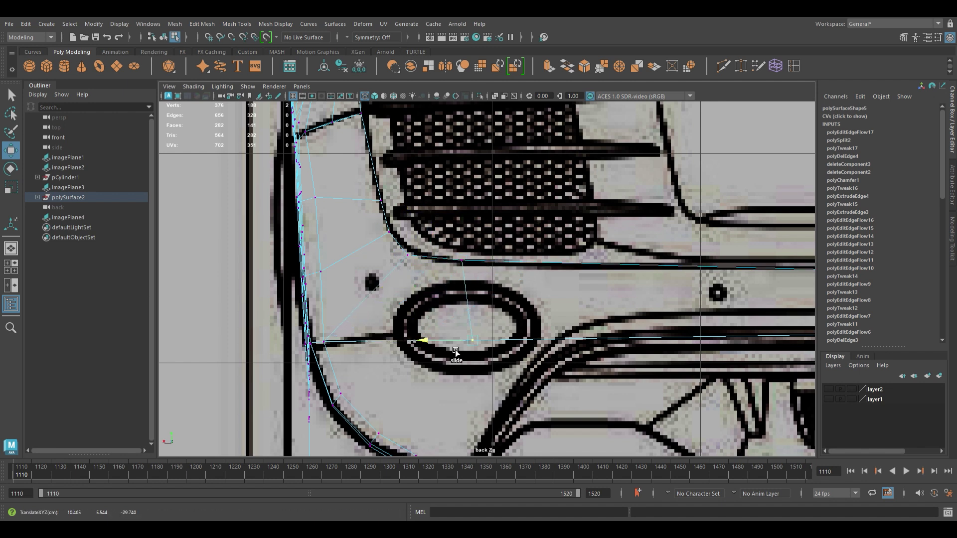
- Insert an edge loop through the oval light and smooth it with Edit Edge Flow
left_click(464, 341)
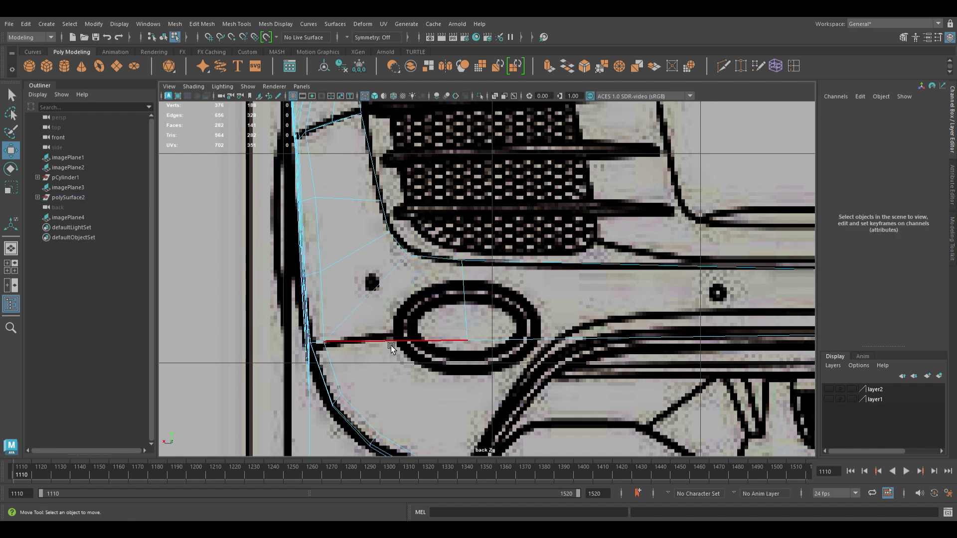
right_click_drag(444, 337, 428, 412, "shift")
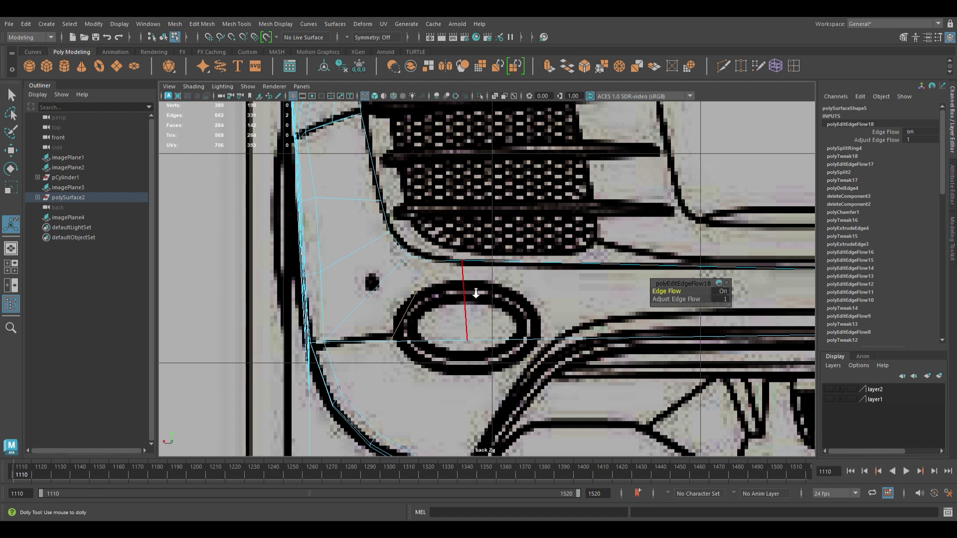
right_click_drag(476, 294, 440, 299, "alt")
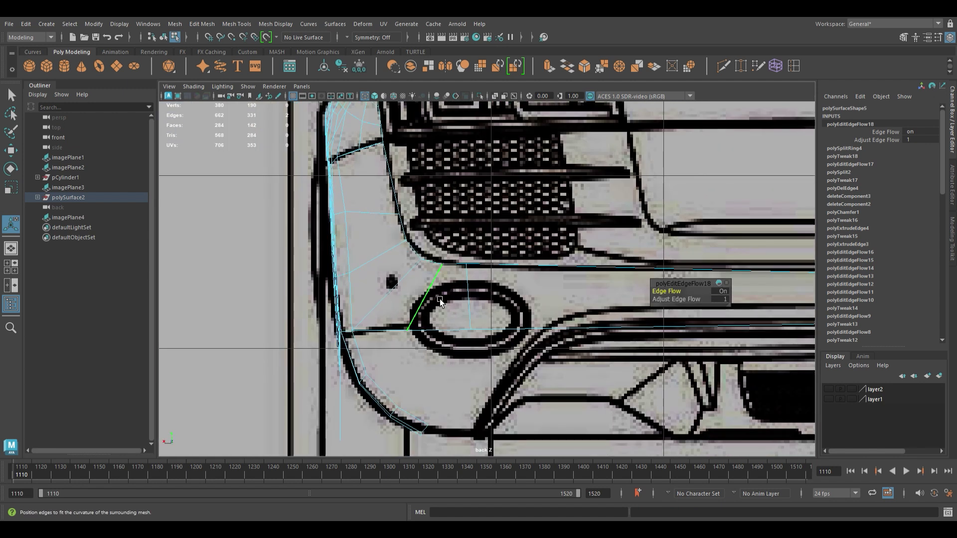
left_click(370, 211)
key("w")
scroll(405, 156, "down", 4)
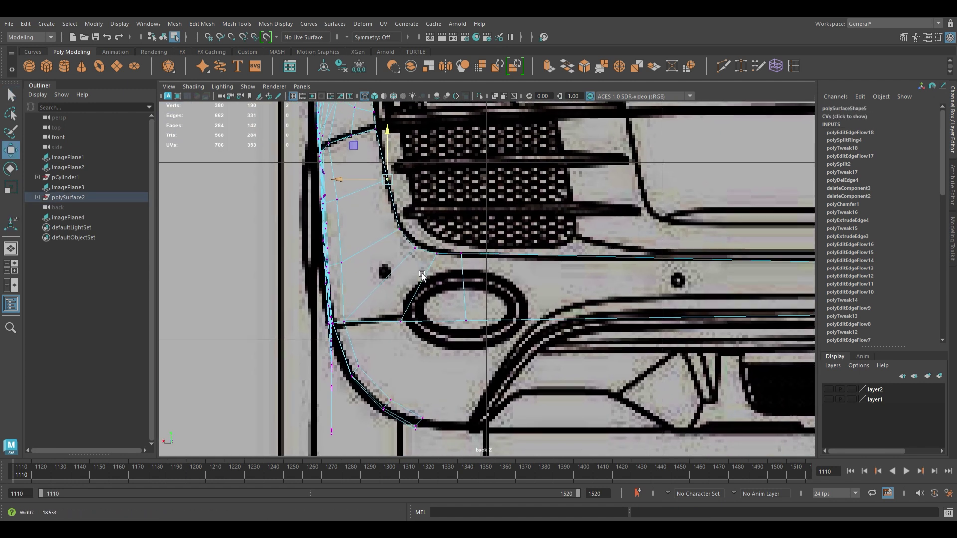
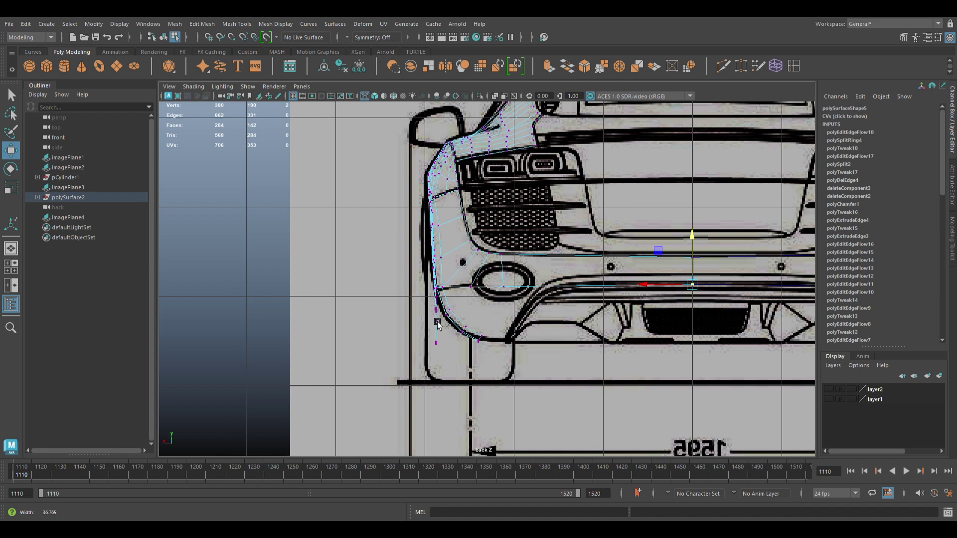
- Extrude the bumper's lower corner edges and pull the new edge down into a face
scroll(438, 322, "up", 2)
scroll(498, 338, "up", 2)
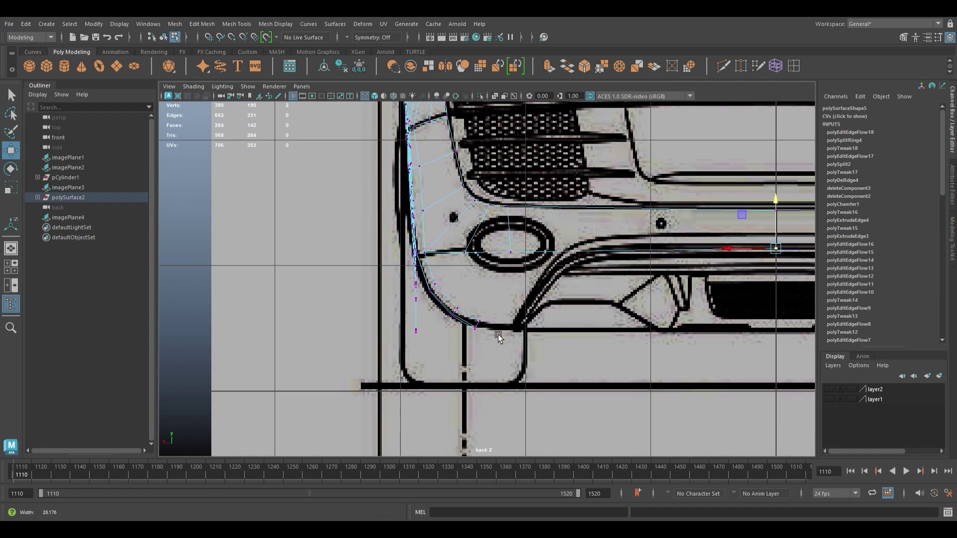
left_click(435, 287)
left_click_drag(408, 276, 537, 289, "shift")
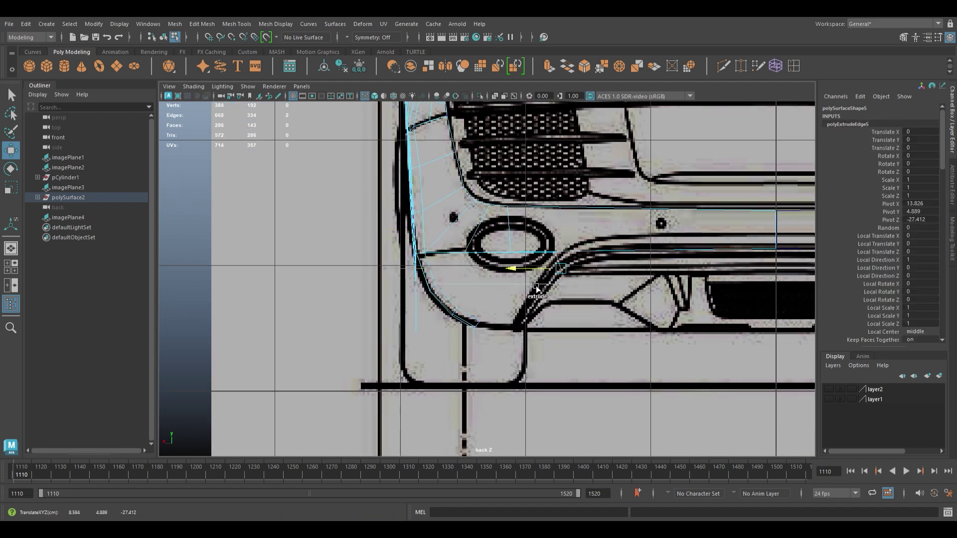
key("w")
right_click_drag(555, 294, 532, 290)
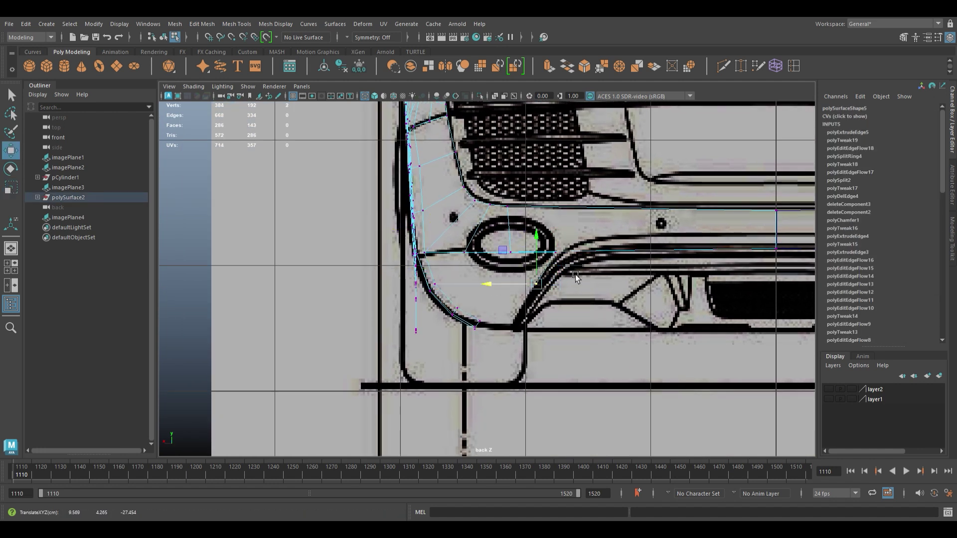
middle_click_drag(397, 306, 517, 327)
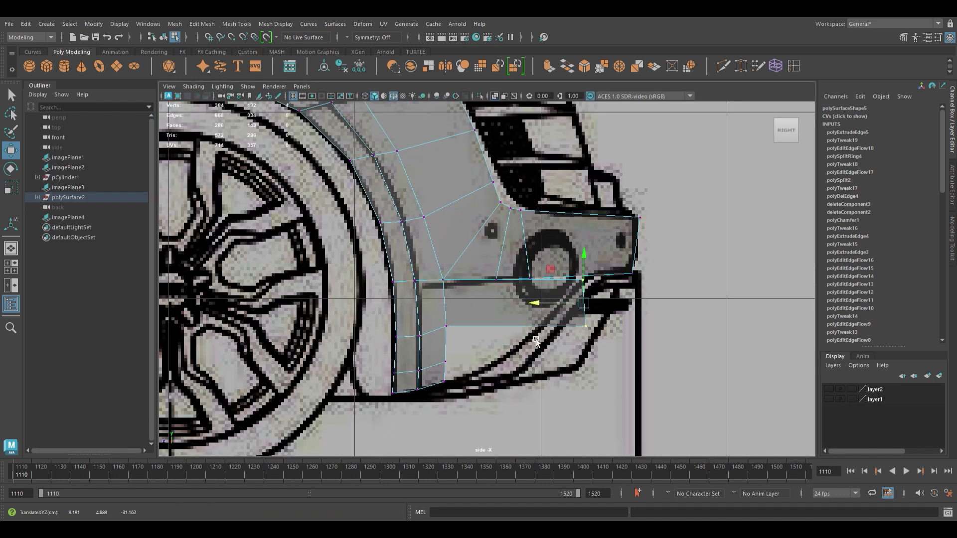
- Add an edge loop across the new bumper strip and merge the overlapping corner vertices
mouse_move(602, 226)
left_mouse_down("alt")
mouse_move(555, 136)
mouse_move(534, 274)
mouse_move(550, 277)
mouse_move(590, 371)
left_mouse_up("alt")
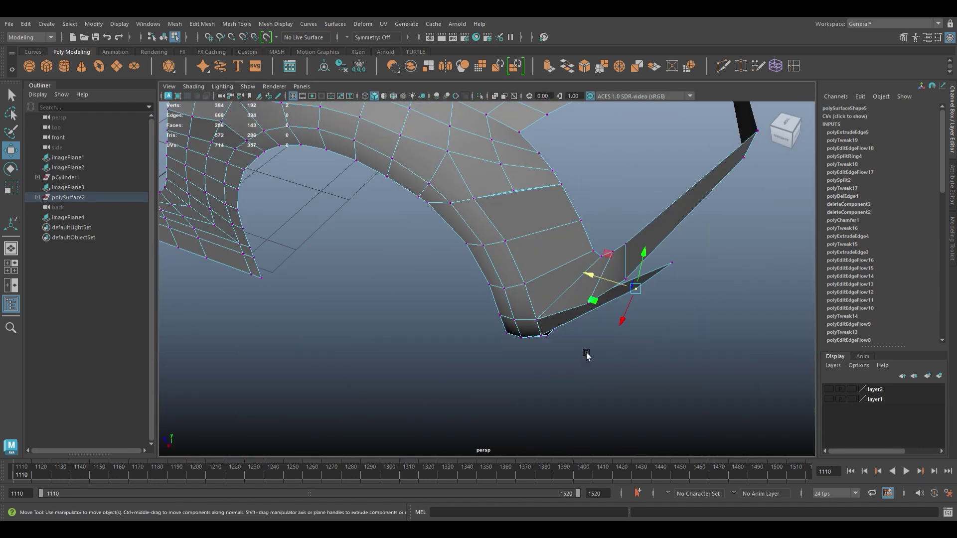
mouse_move(532, 299)
left_mouse_down("alt")
mouse_move(480, 299)
mouse_move(564, 308)
left_mouse_up("alt")
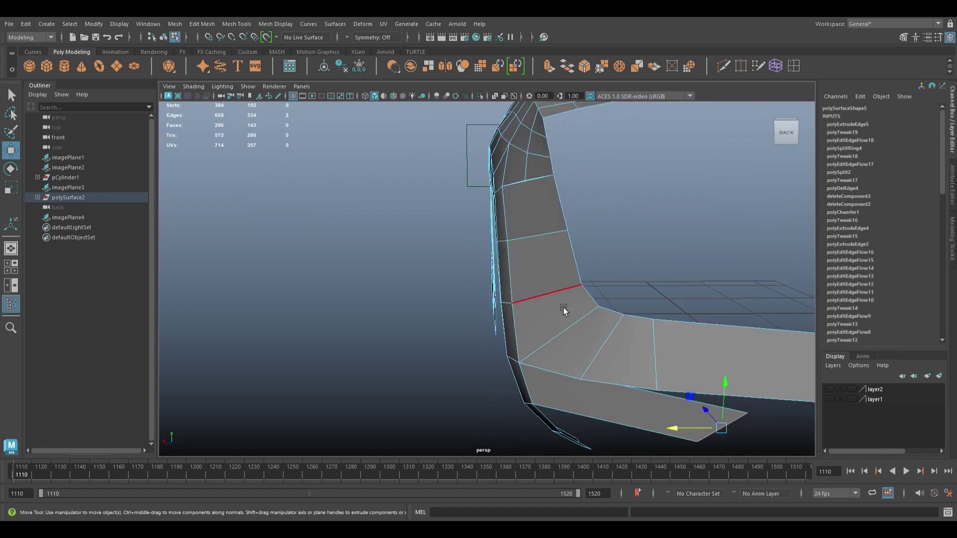
left_click(643, 361, "ctrl")
mouse_move(587, 394)
left_mouse_down("alt")
mouse_move(517, 316)
mouse_move(532, 196)
mouse_move(498, 255)
mouse_move(518, 227)
mouse_move(487, 327)
mouse_move(485, 303)
mouse_move(396, 295)
mouse_move(504, 289)
mouse_move(662, 310)
left_mouse_up("alt")
- Apply Edit Edge Flow to several bumper edges so they follow the surface curvature
key("y")
left_click(463, 211)
left_click(464, 294)
left_click_drag(464, 294, 518, 232, "alt")
left_click(508, 244)
left_click(519, 232)
key("y")
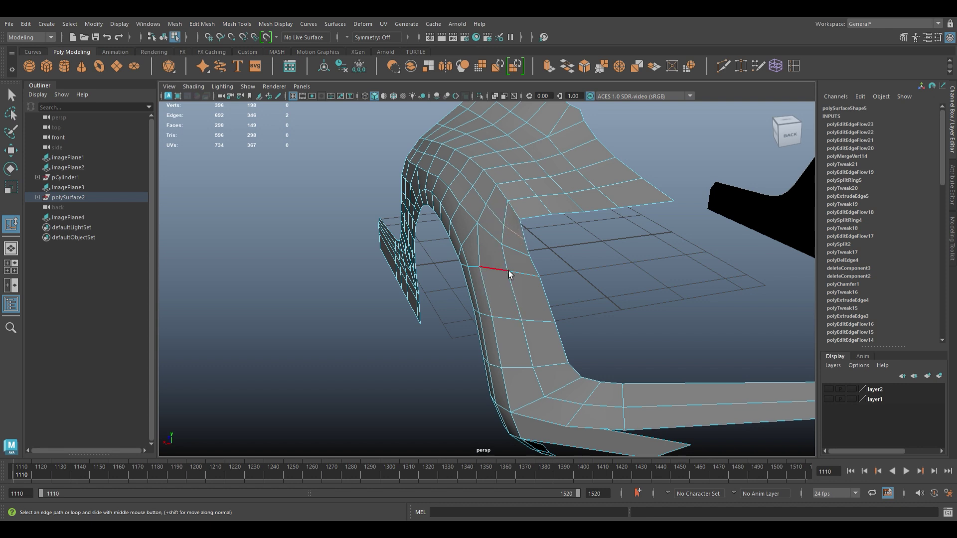
mouse_move(526, 289)
left_mouse_down("alt")
mouse_move(525, 411)
mouse_move(584, 398)
left_mouse_up("alt")
- Smooth one more edge's flow, then align the fender vertices to the side blueprint outline
key("y")
left_click(548, 414)
key("space")
key("space")
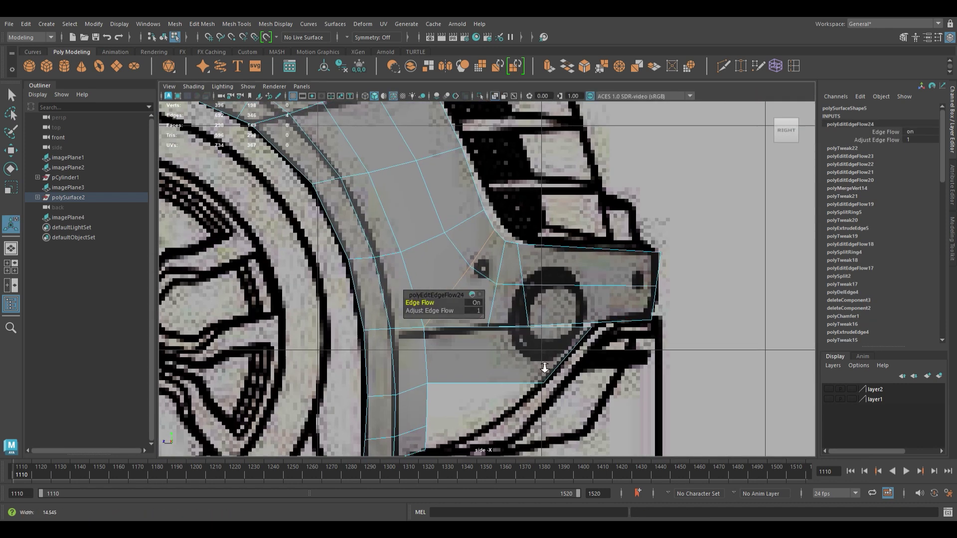
key("F9")
left_click_drag(476, 202, 524, 248)
key("w")
scroll(504, 214, "down", 3)
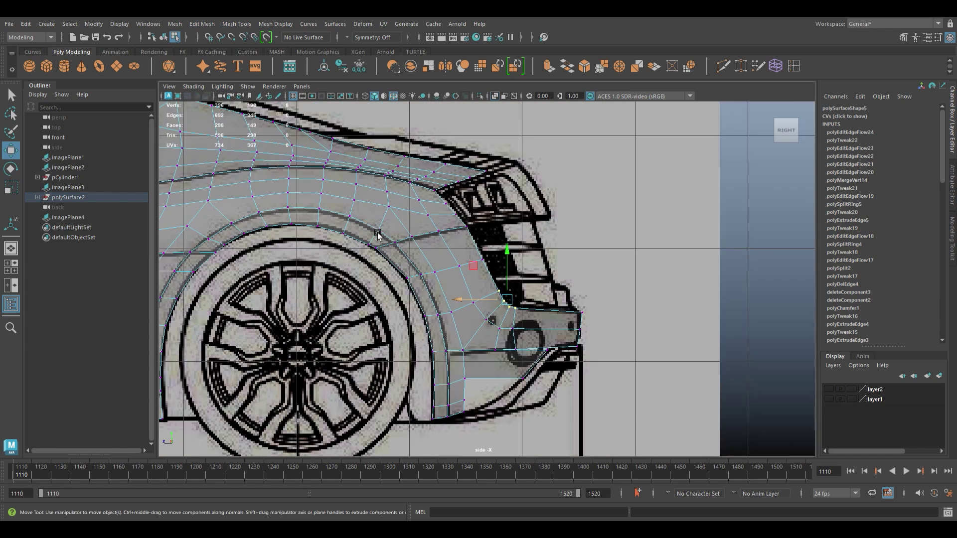
scroll(499, 249, "up", 5)
left_click_drag(461, 118, 418, 175)
scroll(404, 150, "down", 4)
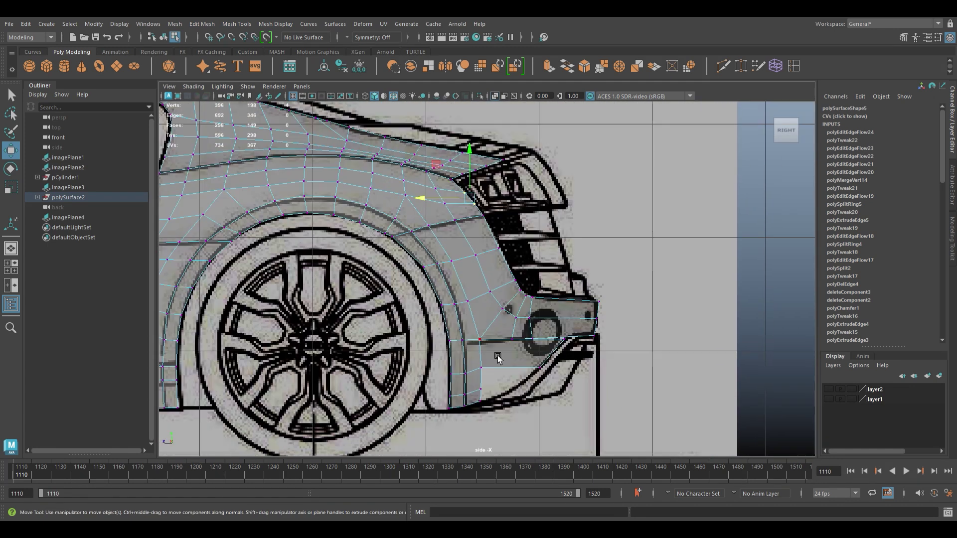
scroll(492, 297, "up", 4)
- In top view, connect vertices into an edge along the fender curve and snap its vertex onto the curve
key("space")
key("space")
mouse_move(575, 173)
left_mouse_down("alt")
mouse_move(675, 315)
mouse_move(609, 314)
left_mouse_up("alt")
key("space")
key("space")
middle_click_drag(410, 229, 653, 309, "alt")
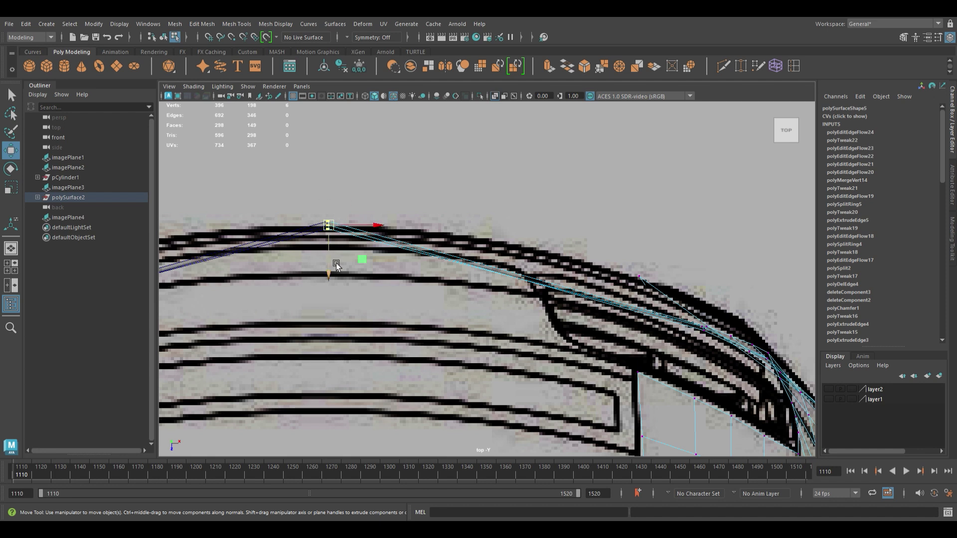
key("Right")
right_click_drag(467, 370, 498, 264, "shift")
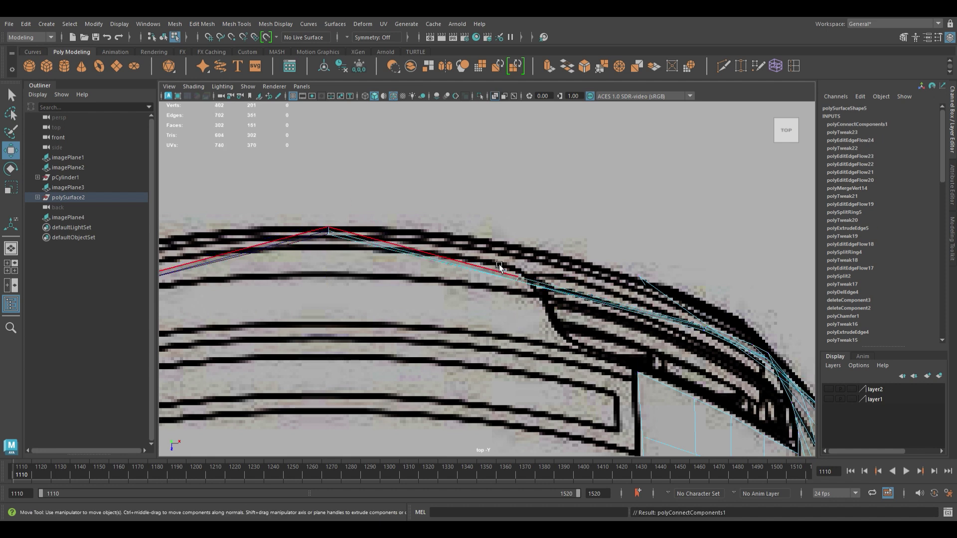
key("F9")
left_click(518, 280)
left_click_drag(529, 328, 529, 298)
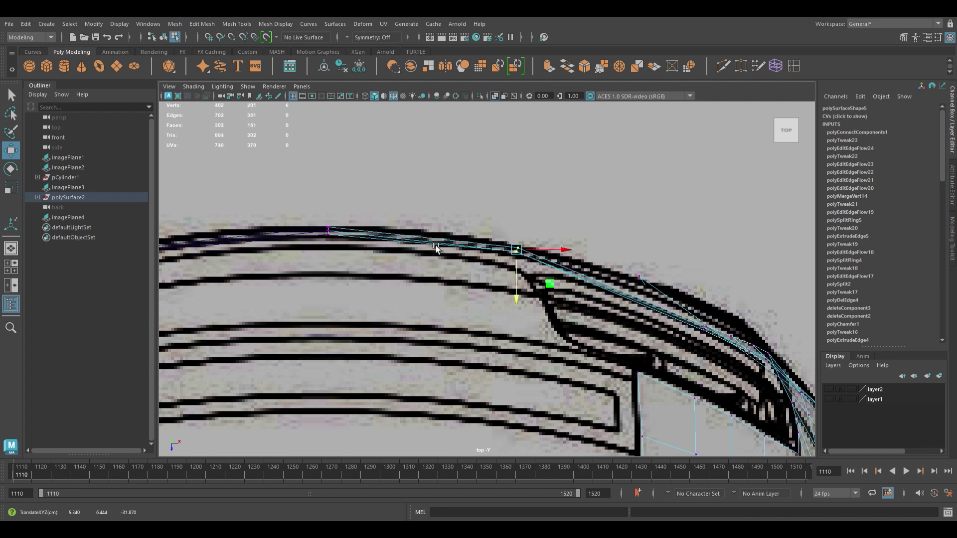
- Insert another edge loop, move its vertex onto the curve, and connect a further edge along it
left_click(423, 249)
left_click(423, 273)
left_click_drag(429, 319, 430, 281)
middle_click_drag(599, 299, 462, 312, "alt")
key("F10")
double_click(510, 292)
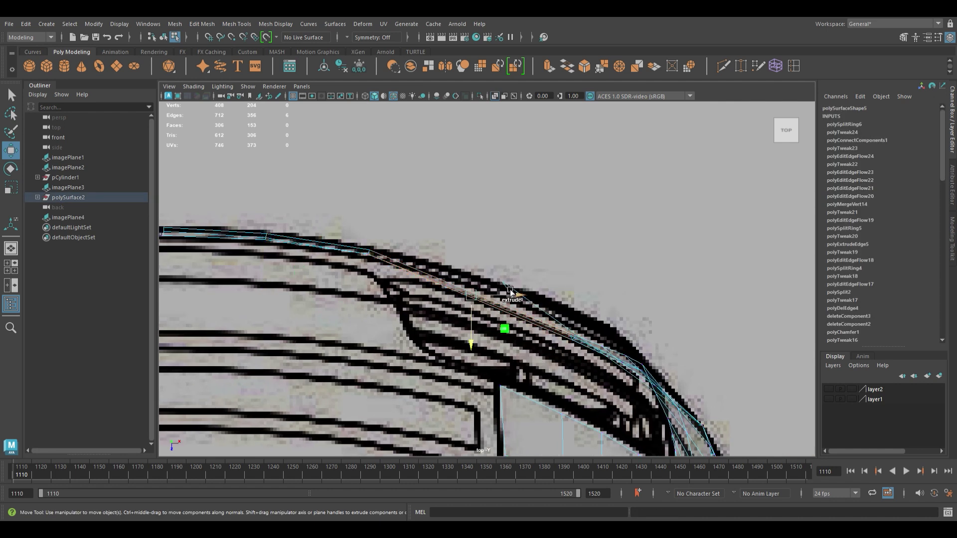
right_click_drag(469, 332, 479, 322, "shift")
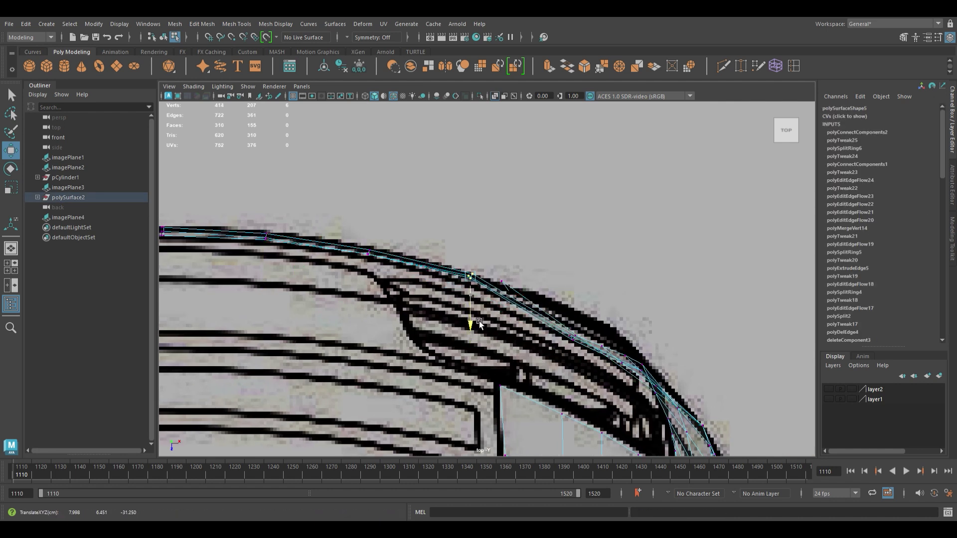
mouse_move(490, 333)
left_mouse_down("alt")
mouse_move(529, 239)
mouse_move(502, 314)
mouse_move(541, 251)
mouse_move(531, 289)
mouse_move(479, 342)
mouse_move(463, 205)
mouse_move(589, 303)
left_mouse_up("alt")
mouse_move(430, 363)
left_mouse_down("alt")
mouse_move(342, 338)
mouse_move(333, 291)
left_mouse_up("alt")
- Apply Edit Edge Flow to the selected bumper edges to follow the surface curvature
key("w")
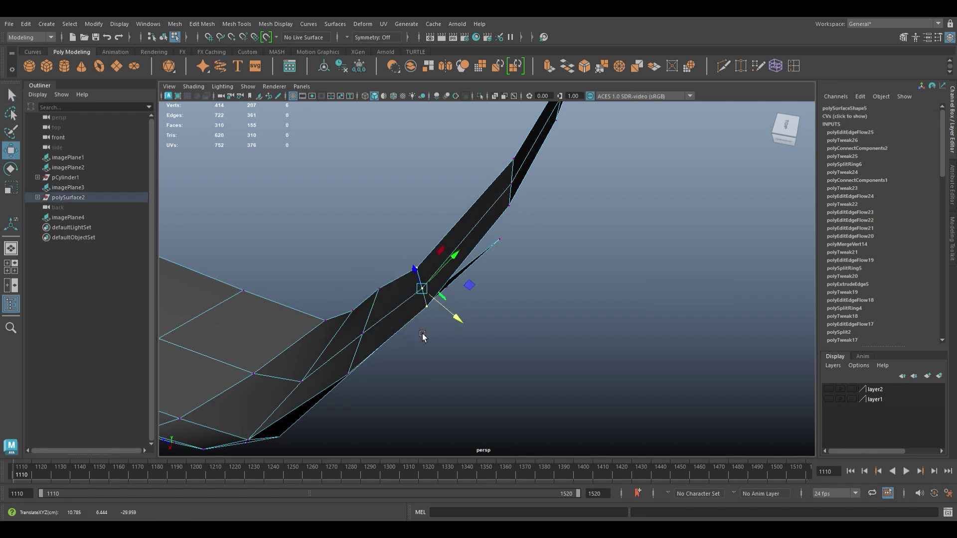
key("ctrl+z")
key("ctrl+z")
key("ctrl+z")
left_click_drag(368, 342, 377, 319, "alt")
right_click_drag(376, 319, 368, 349, "shift")
mouse_move(368, 349)
left_mouse_down("alt")
mouse_move(450, 394)
mouse_move(600, 371)
left_mouse_up("alt")
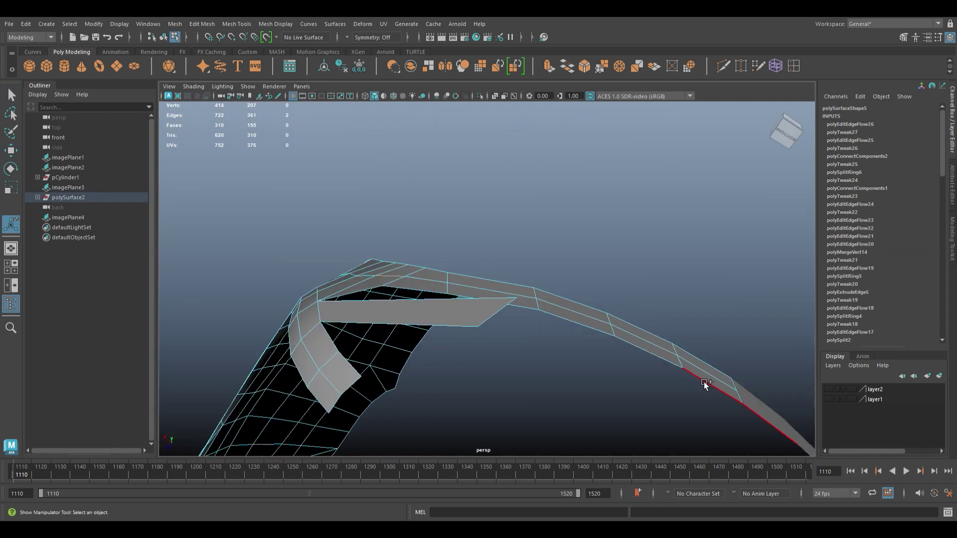
right_click_drag(698, 387, 509, 339, "shift")
mouse_move(510, 339)
left_mouse_down("alt")
mouse_move(504, 393)
mouse_move(451, 365)
mouse_move(463, 301)
left_mouse_up("alt")
- Merge the two stray corner vertices in back view and select the bumper's bottom edge loop
key("w")
mouse_move(463, 301)
right_mouse_down("alt+shift")
mouse_move(414, 377)
mouse_move(567, 316)
right_mouse_up("alt+shift")
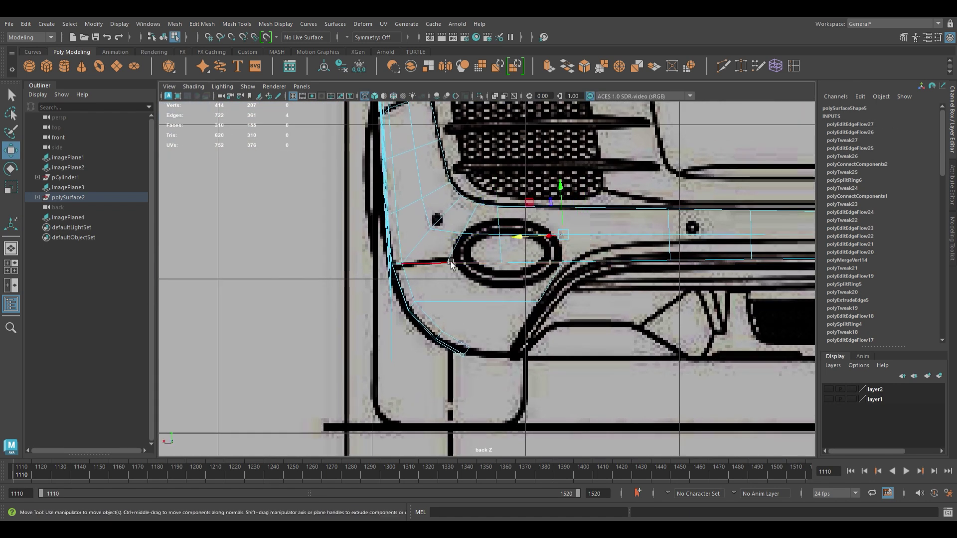
right_click_drag(569, 269, 548, 289, "shift")
scroll(524, 291, "up", 4)
scroll(551, 295, "down", 4)
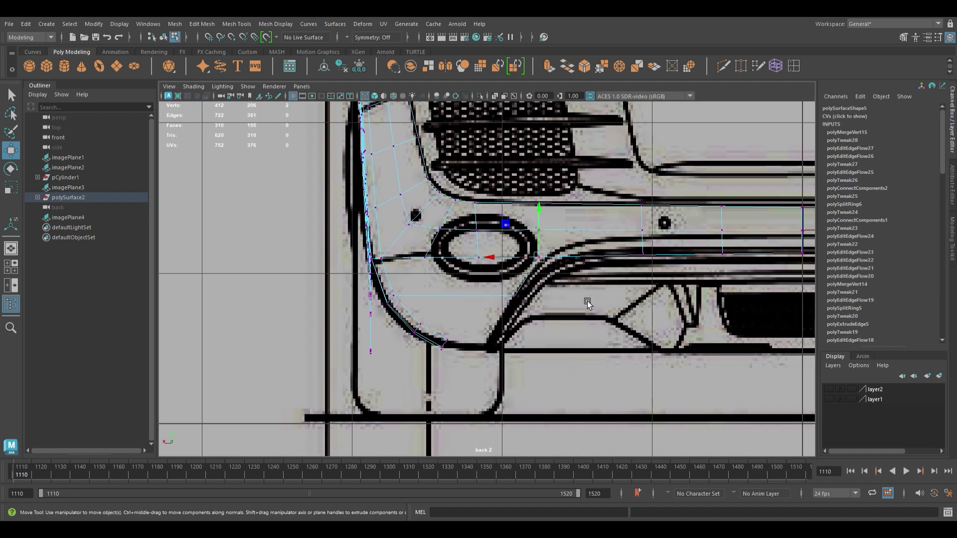
scroll(487, 316, "up", 3)
scroll(484, 248, "up", 1)
key("F10")
double_click(474, 362)
- Extrude the bumper's bottom edges into a lower lip and scale them, checking the side view
left_click_drag(457, 352, 515, 364, "shift")
key("r")
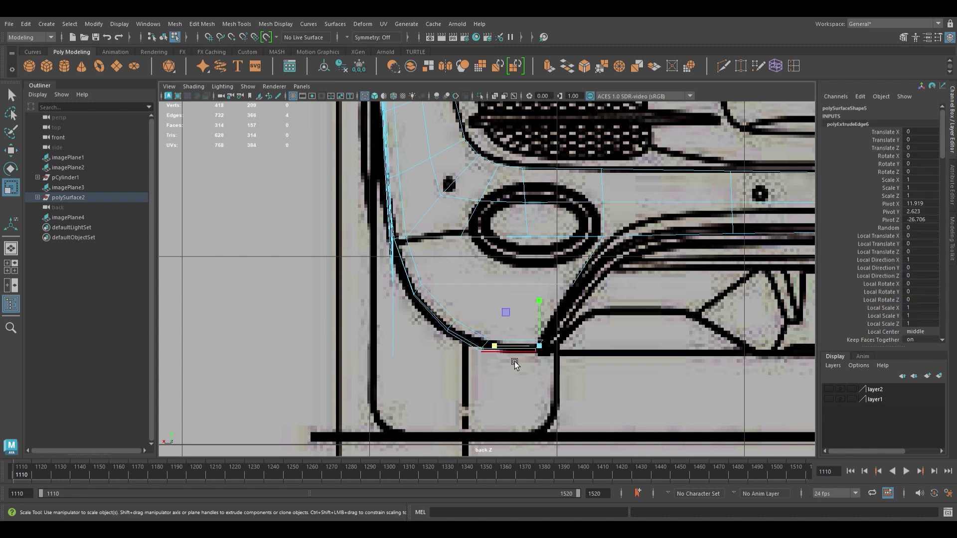
key("space")
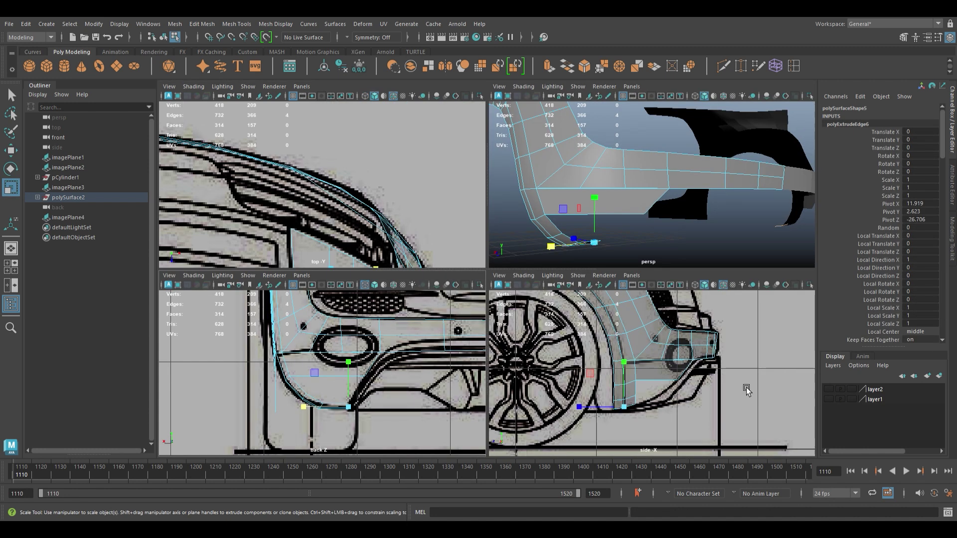
key("space")
scroll(489, 312, "up", 2)
scroll(543, 291, "up", 2)
key("space")
- Insert a smoothed edge loop across the lower lip and reposition it
key("space")
- Apply Edit Edge Flow to several lower-lip edges to follow the surface curvature
mouse_move(502, 292)
left_mouse_down("alt")
mouse_move(487, 278)
mouse_move(469, 279)
mouse_move(457, 230)
mouse_move(420, 227)
left_mouse_up("alt")
left_click(421, 226)
right_click_drag(421, 226, 430, 321, "shift")
mouse_move(430, 320)
left_mouse_down("alt")
mouse_move(370, 282)
mouse_move(377, 331)
left_mouse_up("alt")
left_click(375, 230)
key("g")
left_click(371, 210)
key("g")
mouse_move(372, 211)
left_mouse_down("alt")
mouse_move(212, 229)
mouse_move(376, 331)
mouse_move(406, 320)
mouse_move(498, 363)
left_mouse_up("alt")
key("space")
key("space")
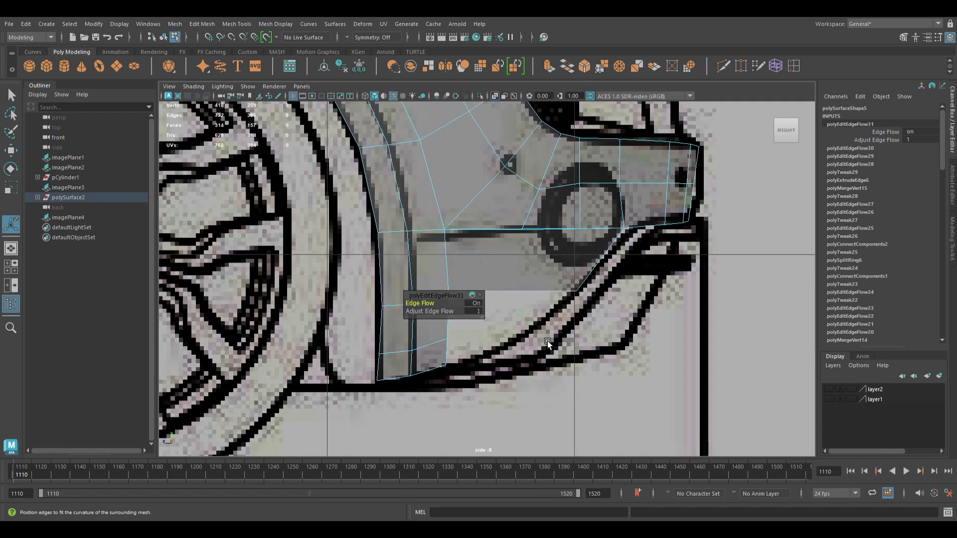
scroll(547, 341, "down", 5)
key("space")
key("space")
left_click_drag(566, 279, 441, 287, "alt")
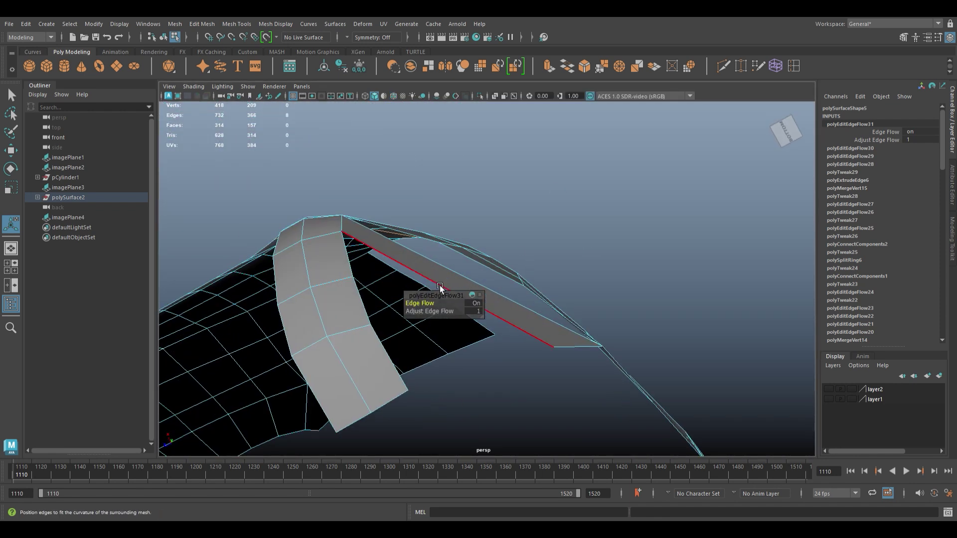
left_click(502, 344)
key("w")
mouse_move(502, 344)
left_mouse_down("alt")
mouse_move(459, 349)
mouse_move(438, 339)
mouse_move(439, 325)
mouse_move(483, 468)
left_mouse_up("alt")
- Adjust a lower-lip vertex to fit the side blueprint
mouse_move(529, 315)
left_mouse_down("alt")
mouse_move(519, 364)
mouse_move(493, 360)
mouse_move(460, 317)
mouse_move(554, 363)
left_mouse_up("alt")
key("F9")
left_click(487, 349)
scroll(560, 384, "up", 3)
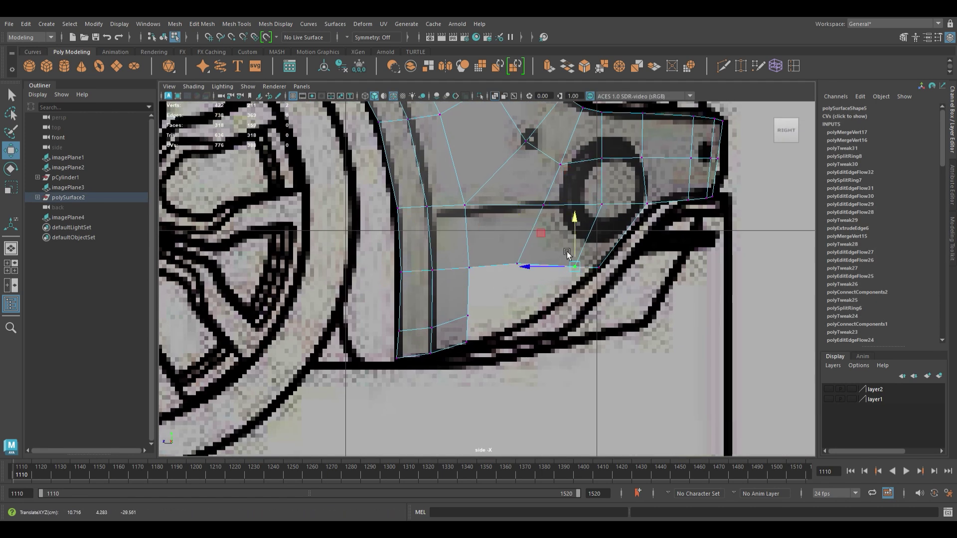
key("space")
key("space")
- Bridge the open edges of the fender hole with new faces
right_click_drag(484, 399, 504, 349, "shift")
left_click(505, 357, "ctrl")
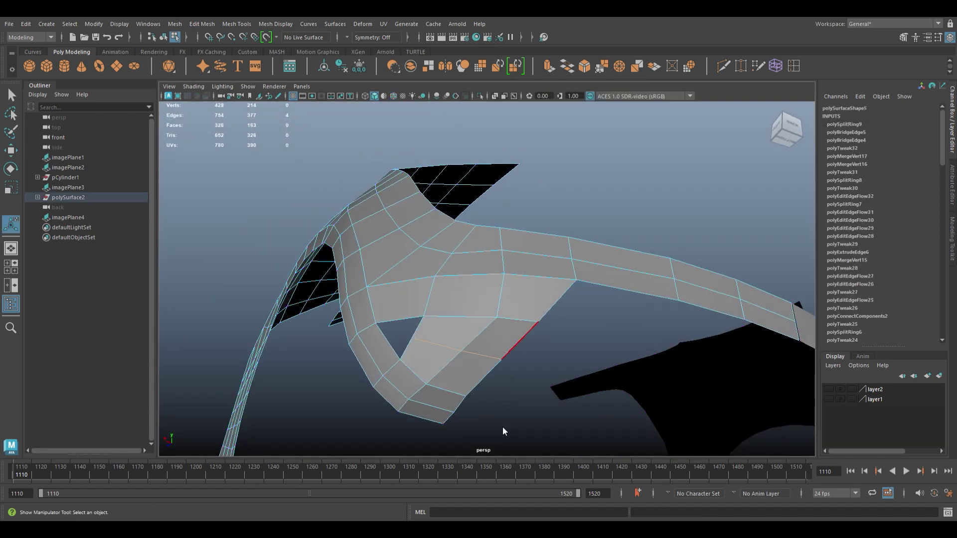
left_click_drag(426, 358, 449, 389, "alt")
right_click_drag(449, 389, 467, 409, "shift")
left_click_drag(467, 409, 416, 395, "alt")
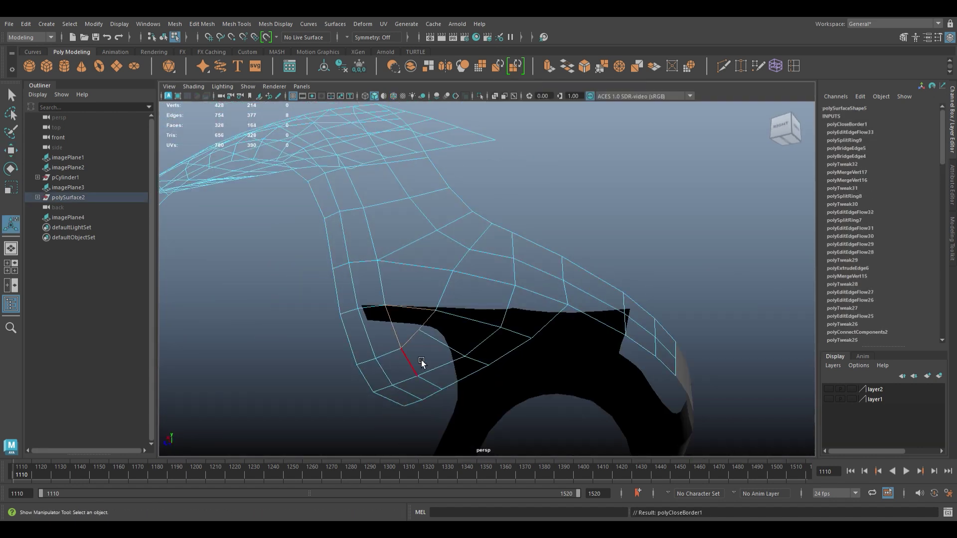
right_click_drag(421, 354, 394, 449, "shift")
- Fill the remaining border hole with a face and average the mesh vertices
mouse_move(394, 448)
left_mouse_down("alt")
mouse_move(441, 405)
mouse_move(417, 336)
left_mouse_up("alt")
right_click_drag(417, 336, 496, 353, "shift")
mouse_move(496, 353)
left_mouse_down("alt")
mouse_move(469, 415)
mouse_move(519, 393)
left_mouse_up("alt")
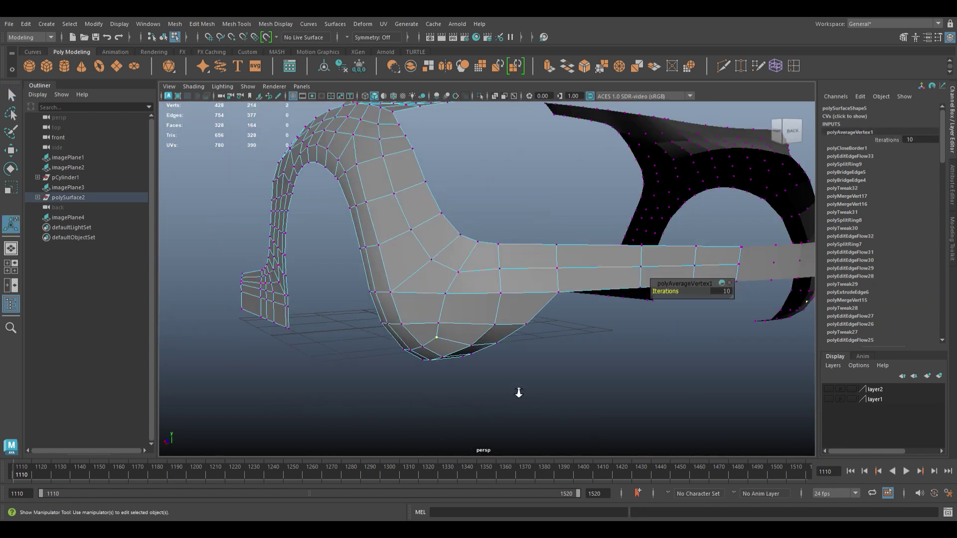
scroll(518, 393, "down", 3)
key("q")
mouse_move(520, 336)
left_mouse_down("alt")
mouse_move(549, 333)
mouse_move(504, 365)
mouse_move(515, 336)
mouse_move(577, 383)
mouse_move(540, 352)
mouse_move(526, 367)
mouse_move(373, 381)
mouse_move(440, 372)
mouse_move(464, 300)
left_mouse_up("alt")
- Slide the fender's edge loop along the surface to even out its placement
left_click(526, 367)
key("F10")
left_click(493, 251)
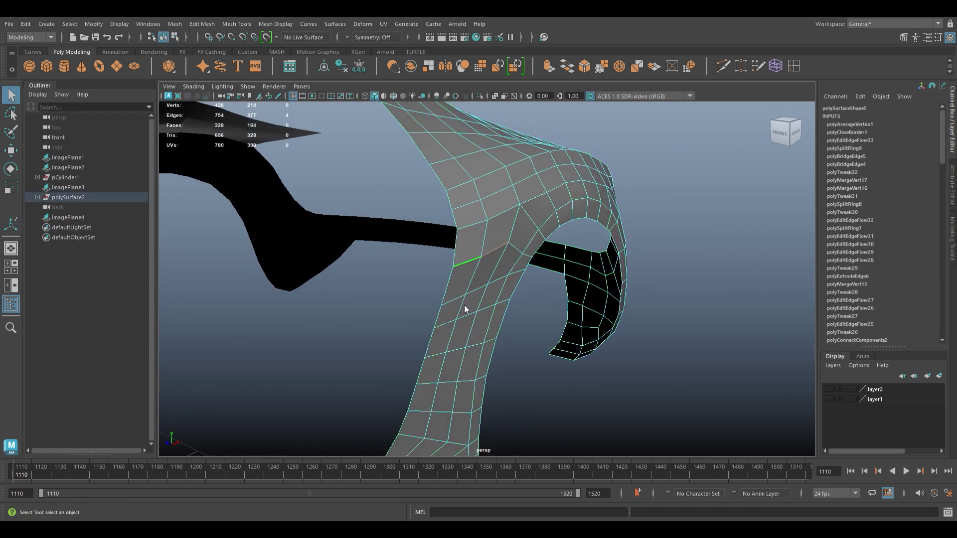
right_click_drag(453, 364, 507, 306, "shift")
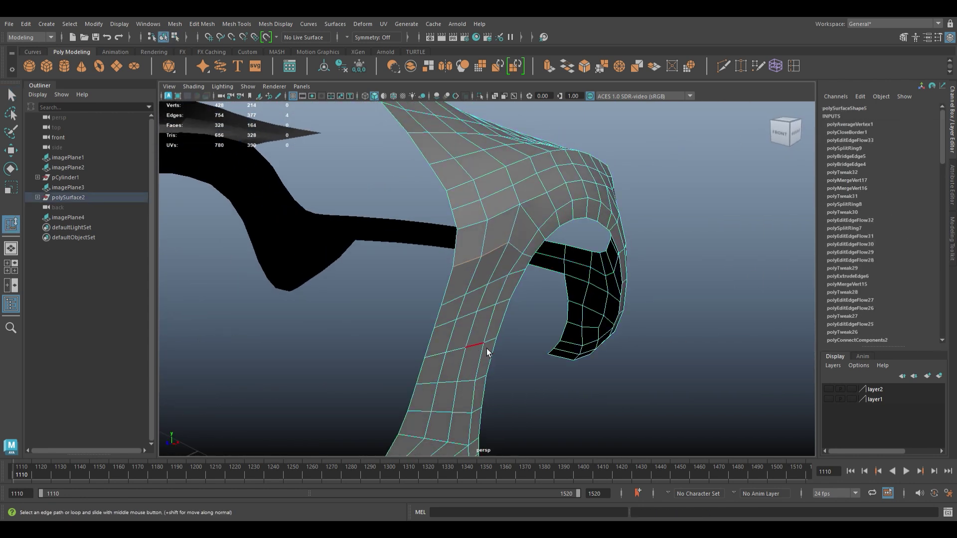
left_click_drag(489, 357, 461, 364, "alt")
double_click(332, 423)
left_click_drag(385, 423, 405, 374, "alt")
- Check the whole fender object against the top orthographic blueprint
key("F8")
mouse_move(504, 378)
left_mouse_down("alt")
mouse_move(556, 349)
mouse_move(570, 353)
left_mouse_up("alt")
key("space")
key("space")
- Extrude the rear deck's inner edge loop and pull it to the car's centre line
scroll(487, 279, "down", 2)
key("space")
key("space")
scroll(447, 327, "up", 2)
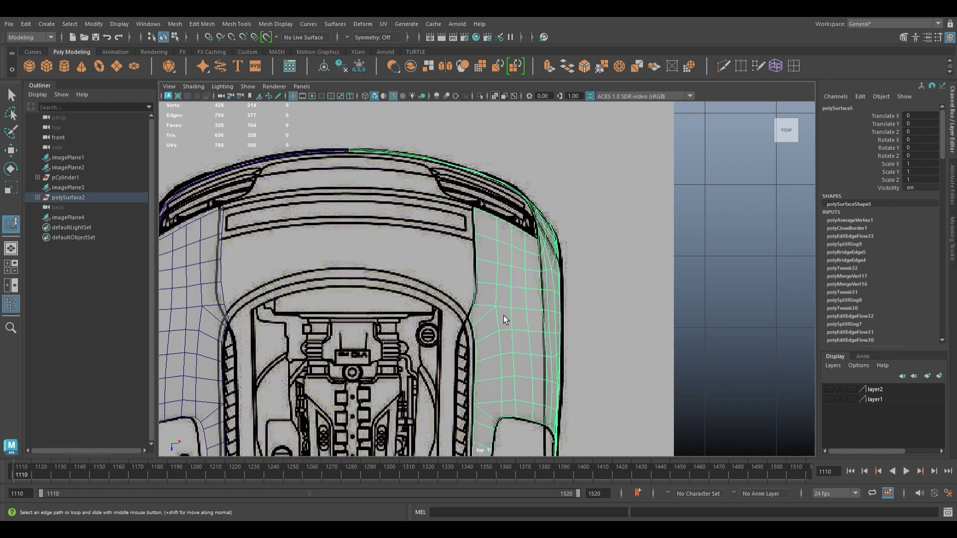
double_click(471, 317)
scroll(514, 285, "down", 2)
left_click_drag(396, 269, 396, 289, "shift")
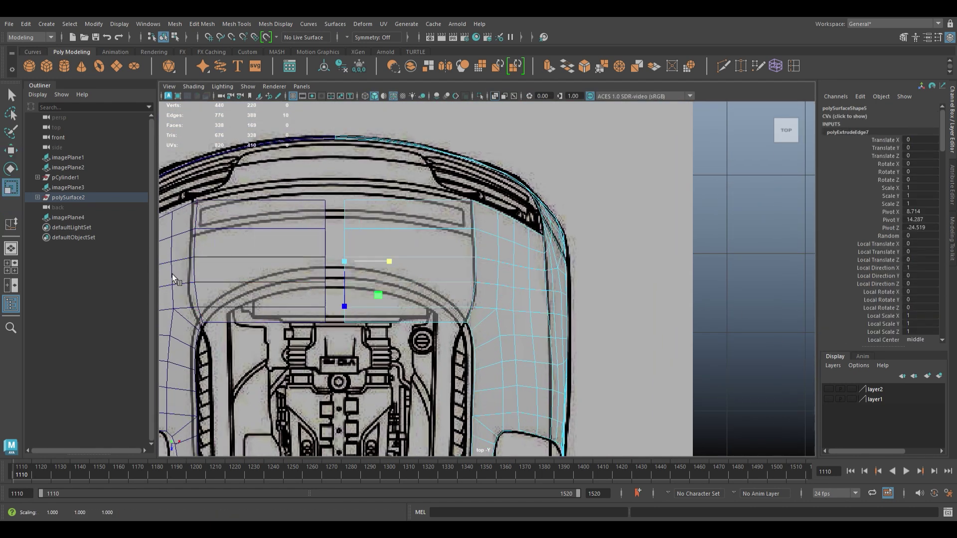
scroll(481, 383, "down", 1)
scroll(481, 383, "up", 1)
left_click_drag(488, 313, 492, 323)
scroll(482, 373, "up", 1)
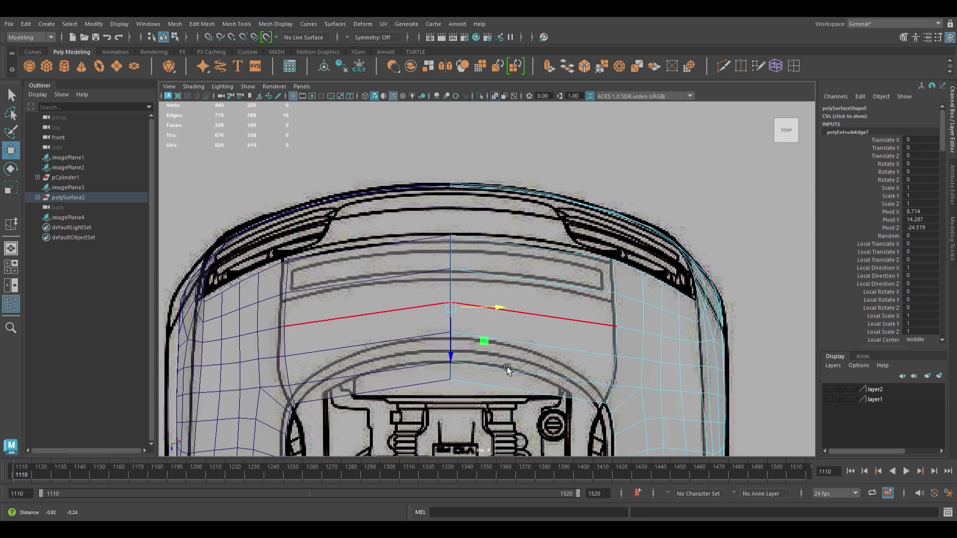
- Reposition the centre-line vertices to match the top blueprint and even out the new strip
key("F9")
left_click_drag(434, 289, 456, 375)
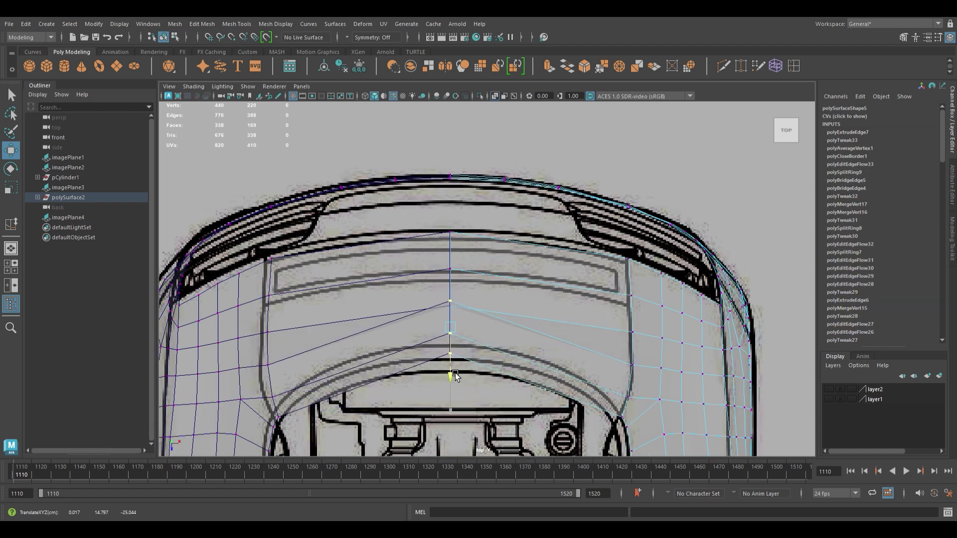
middle_click_drag(464, 373, 479, 353, "alt")
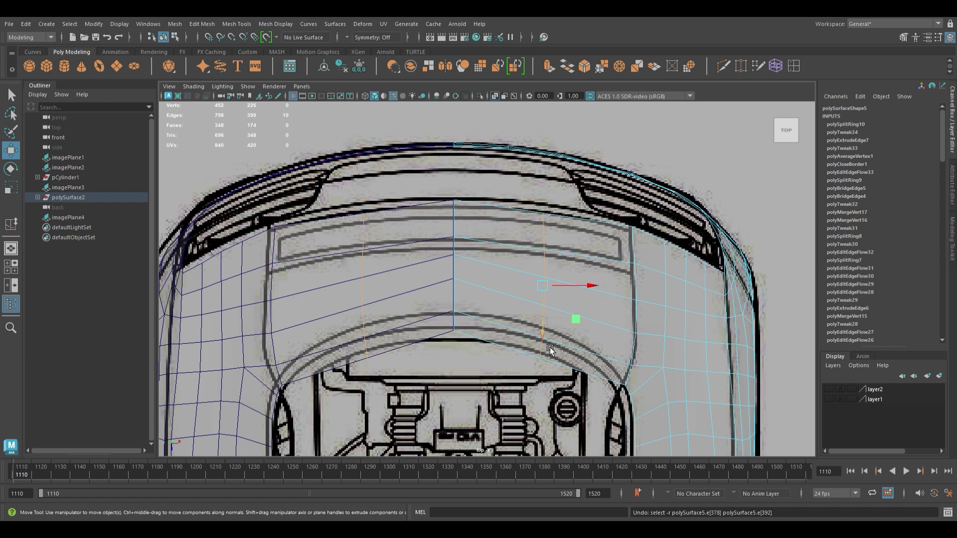
middle_click_drag(551, 348, 597, 334)
key("F9")
left_click_drag(446, 319, 463, 349)
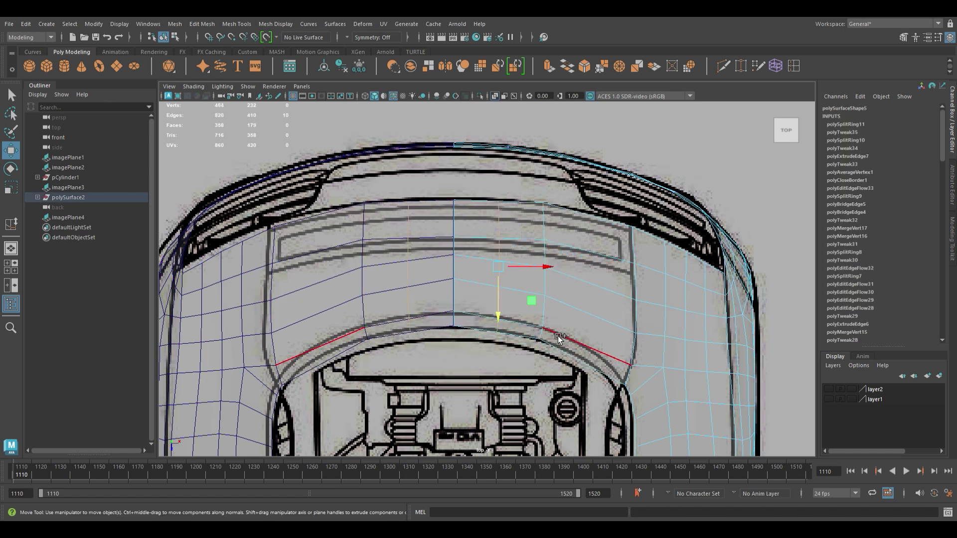
right_click_drag(557, 341, 542, 423, "shift")
- Insert a new edge loop across the rear deck, fitted to the surface curvature
left_click(708, 367, "ctrl")
right_click_drag(688, 379, 686, 429, "shift")
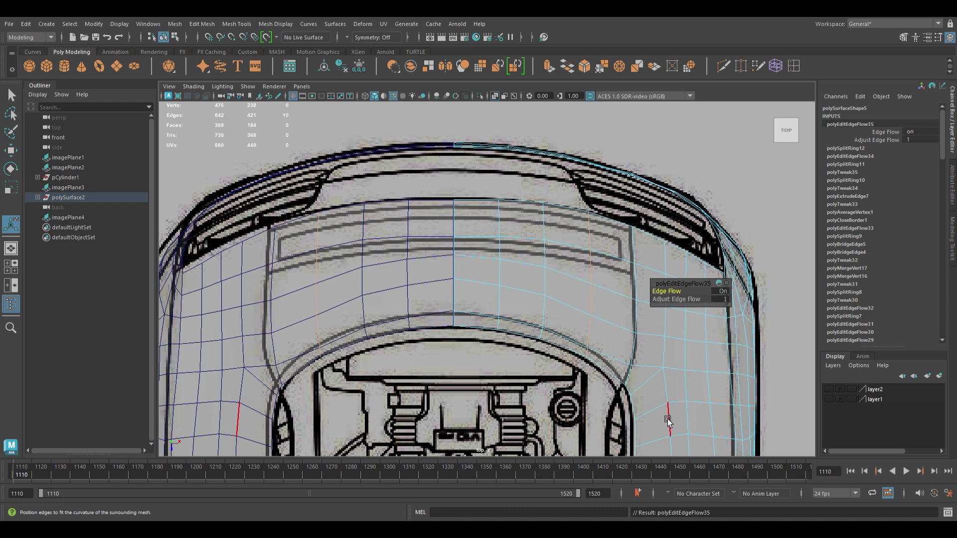
key("F9")
left_click(588, 349)
key("w")
- Multi-Cut a new edge across the corner faces and move its vertex onto the blueprint line
scroll(593, 371, "down", 2)
scroll(520, 302, "down", 2)
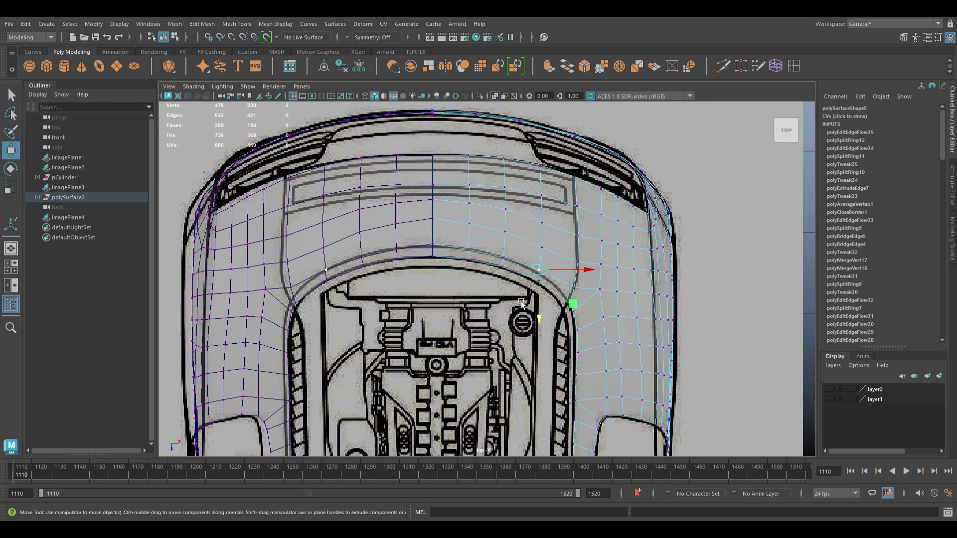
mouse_move(519, 306)
middle_mouse_down("alt")
mouse_move(445, 122)
mouse_move(428, 207)
middle_mouse_up("alt")
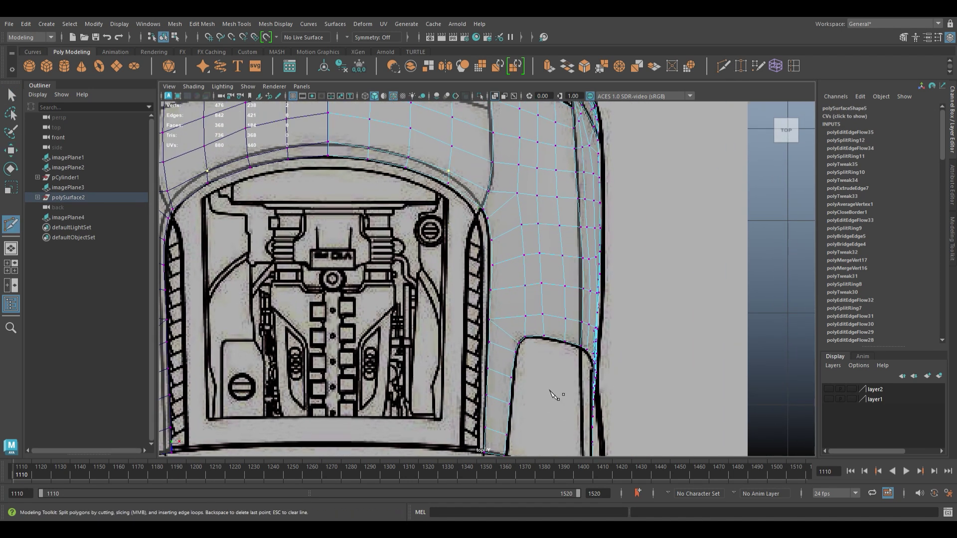
middle_click_drag(552, 394, 552, 352, "alt")
scroll(505, 277, "up", 1)
scroll(501, 278, "up", 1)
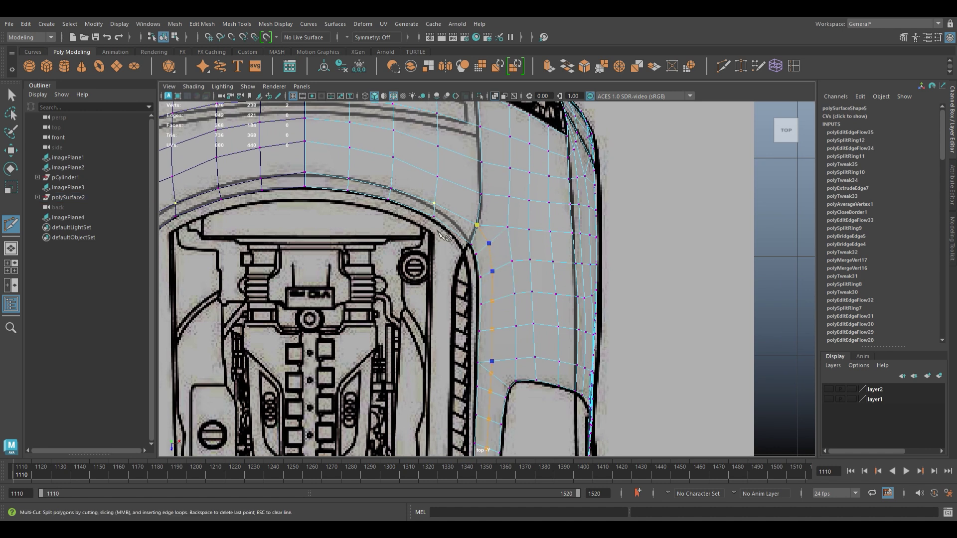
scroll(436, 229, "up", 2)
scroll(498, 324, "up", 2)
scroll(588, 380, "up", 1)
key("w")
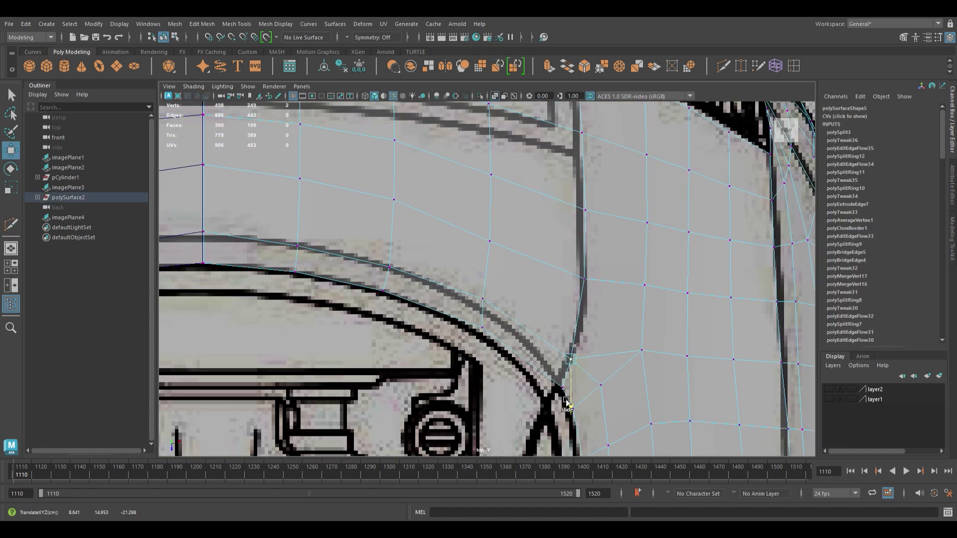
scroll(581, 329, "down", 3)
scroll(653, 245, "up", 2)
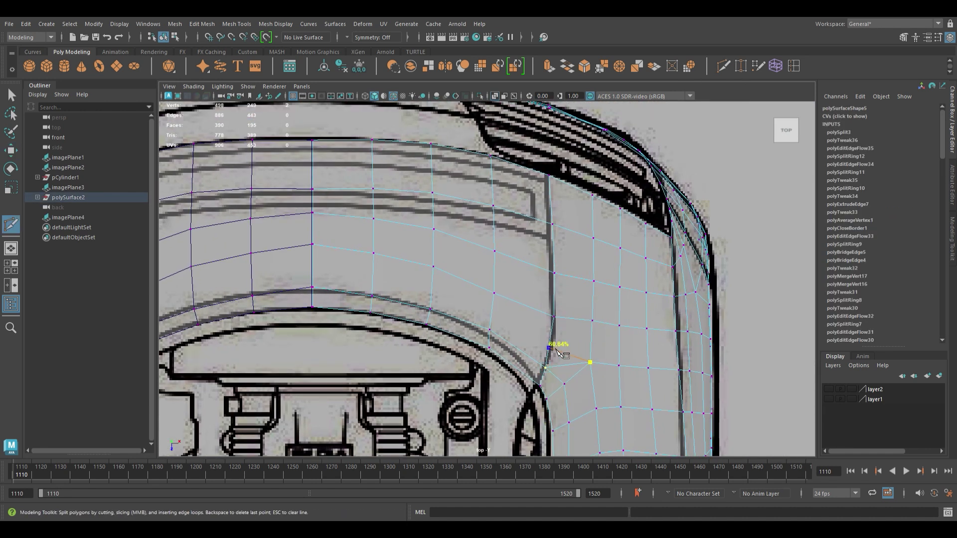
left_click(313, 272)
key("w")
left_click_drag(312, 329, 323, 342)
- Delete the unwanted edge, smooth edges near the rear opening corner, and collapse a short edge
key("Delete")
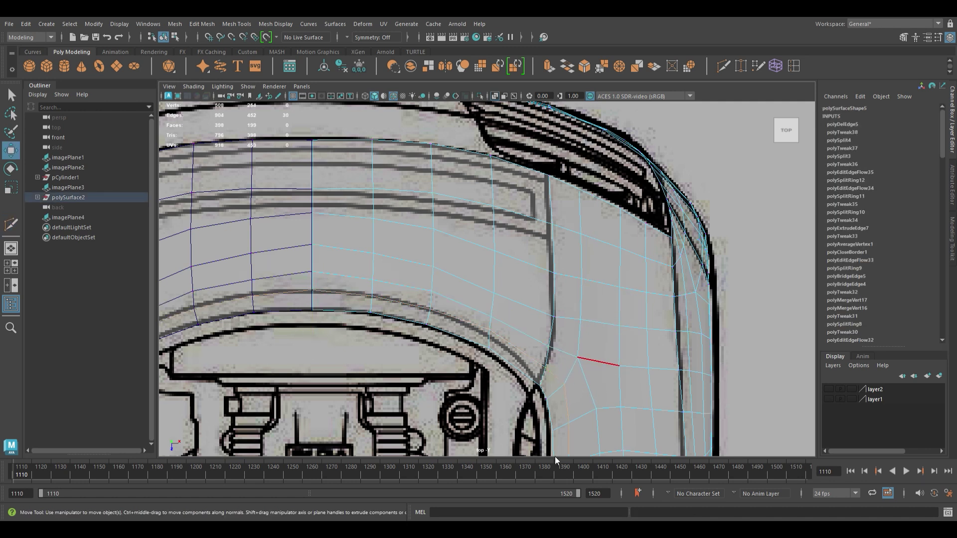
left_click(556, 390)
right_click_drag(565, 399, 648, 294, "shift")
key("g")
scroll(474, 312, "down", 5)
middle_click_drag(474, 312, 531, 239, "alt")
scroll(531, 295, "up", 3)
scroll(531, 294, "up", 3)
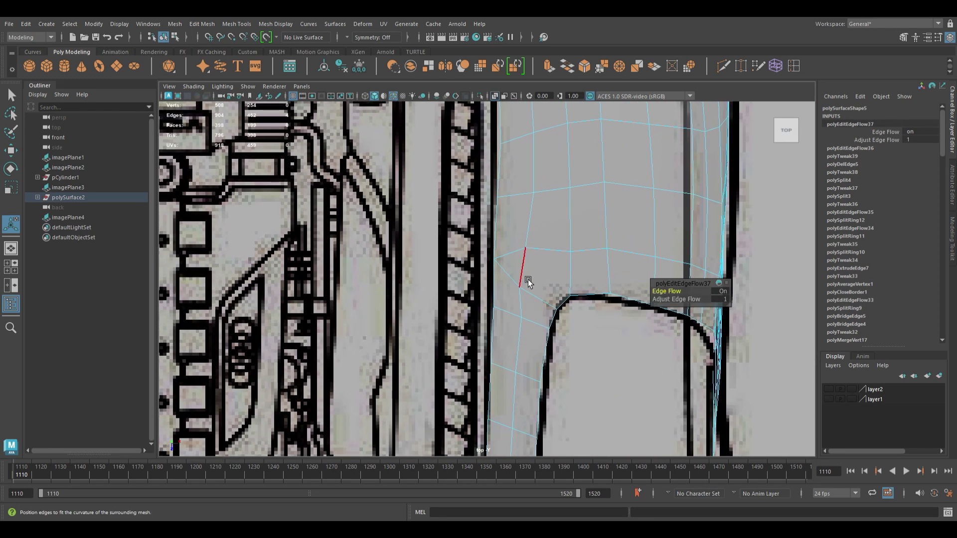
right_click_drag(524, 274, 561, 270, "shift")
- Show layer1 with the other body panels and inspect the side panel
scroll(561, 270, "down", 3)
scroll(495, 278, "up", 1)
scroll(495, 276, "down", 5)
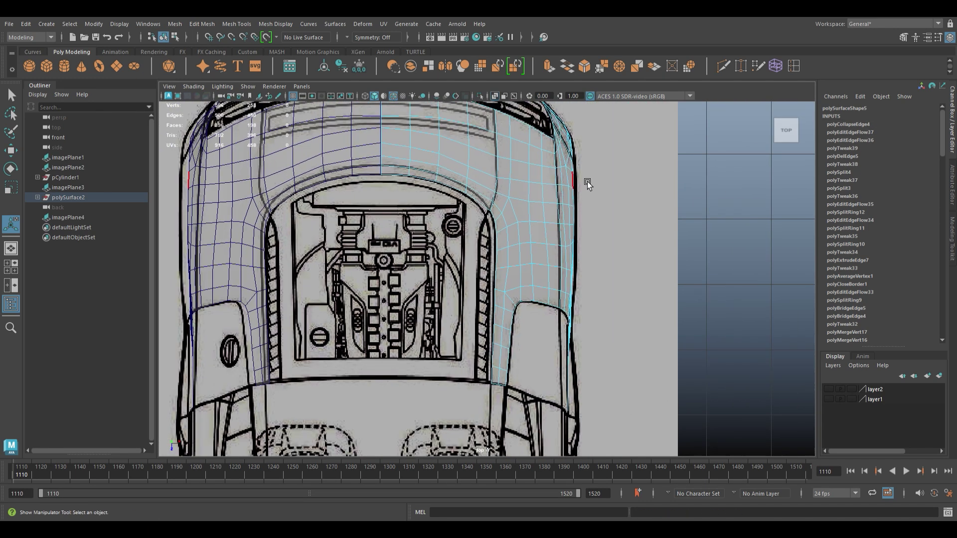
mouse_move(551, 256)
left_mouse_down("alt")
mouse_move(552, 314)
mouse_move(669, 234)
mouse_move(502, 289)
mouse_move(518, 313)
mouse_move(556, 310)
mouse_move(474, 311)
mouse_move(585, 366)
mouse_move(542, 357)
mouse_move(549, 336)
mouse_move(391, 324)
mouse_move(379, 300)
left_mouse_up("alt")
left_click(669, 234)
left_click(829, 400)
left_click(517, 309)
key("w")
left_click(473, 311)
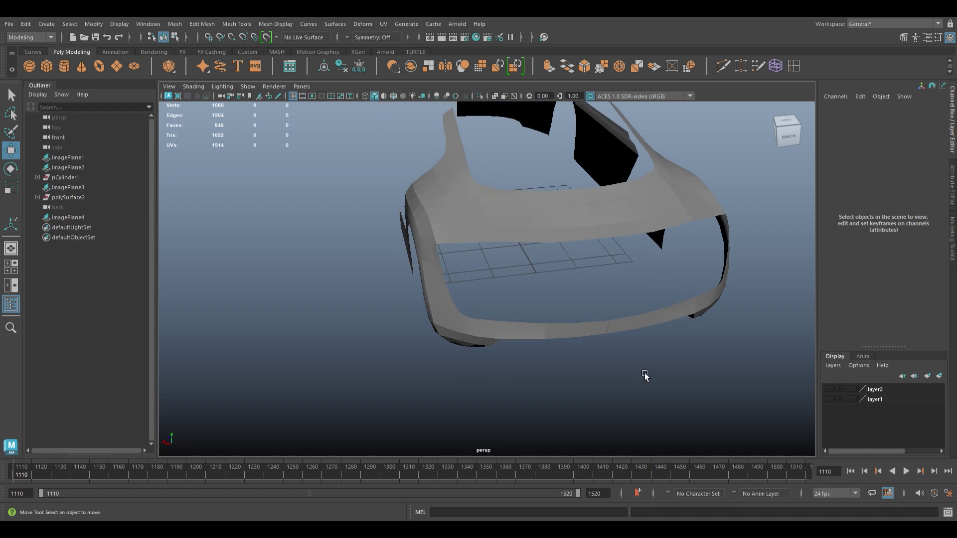
- Extrude two edges near the tail light outward from the rear body mesh
left_click_drag(642, 377, 390, 349)
left_click(383, 354)
right_click_drag(392, 351, 388, 271)
left_click(385, 242)
left_click_drag(369, 302, 556, 291, "shift")
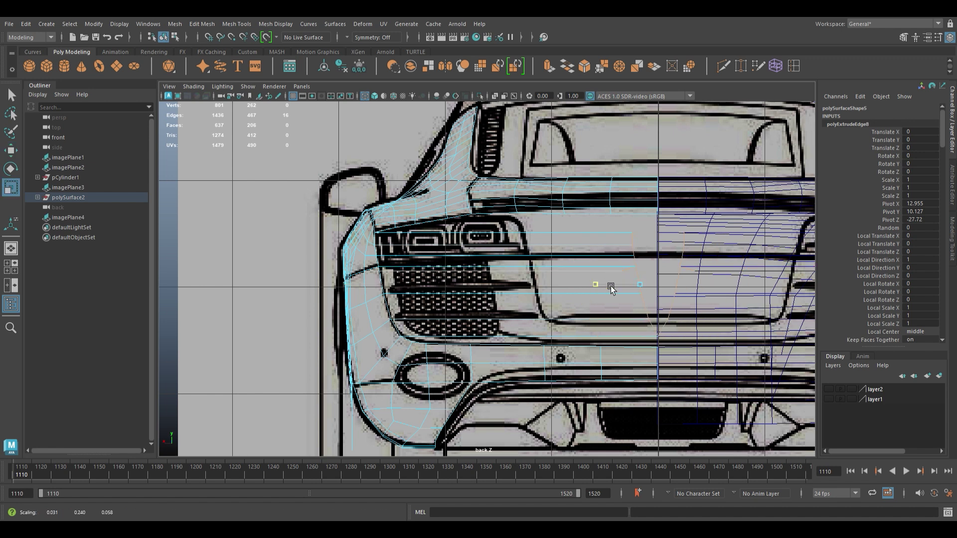
scroll(617, 327, "up", 1)
- Move the extruded edge outward in side view, review it, then undo the extrusion
key("space")
key("space")
key("space")
key("space")
scroll(361, 246, "up", 3)
left_click_drag(361, 246, 524, 246)
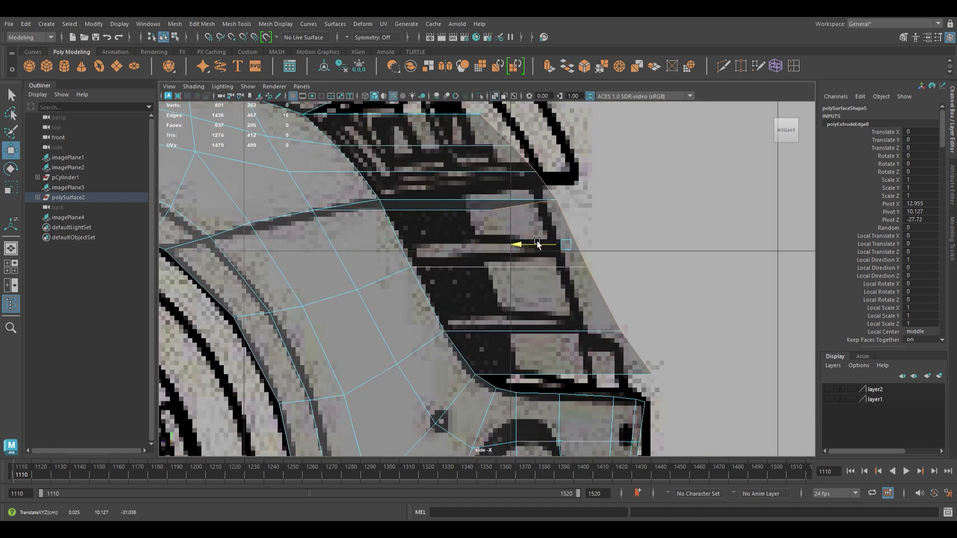
scroll(509, 259, "up", 2)
key("space")
key("space")
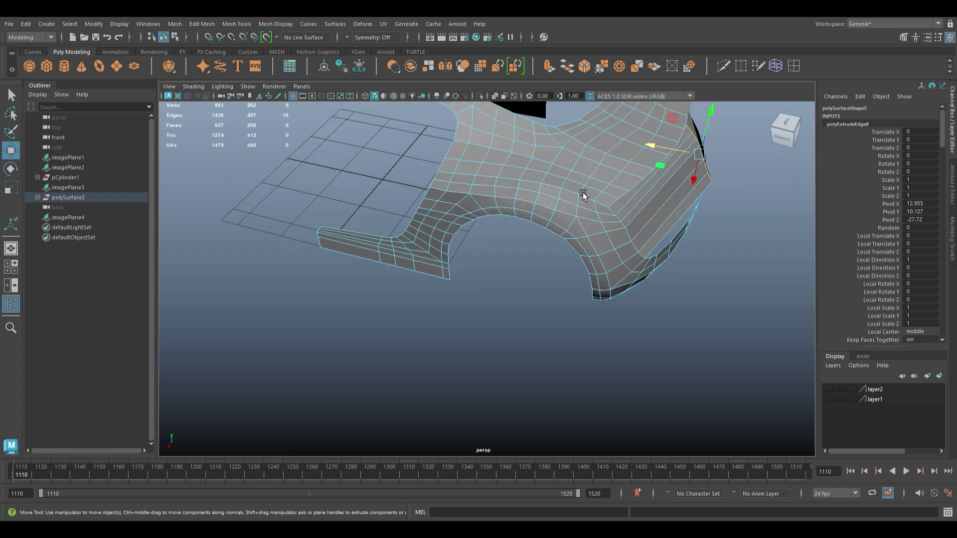
mouse_move(523, 325)
left_mouse_down("alt")
mouse_move(587, 269)
mouse_move(545, 322)
mouse_move(441, 381)
mouse_move(510, 401)
left_mouse_up("alt")
key("ctrl+z")
key("ctrl+z")
key("ctrl+z")
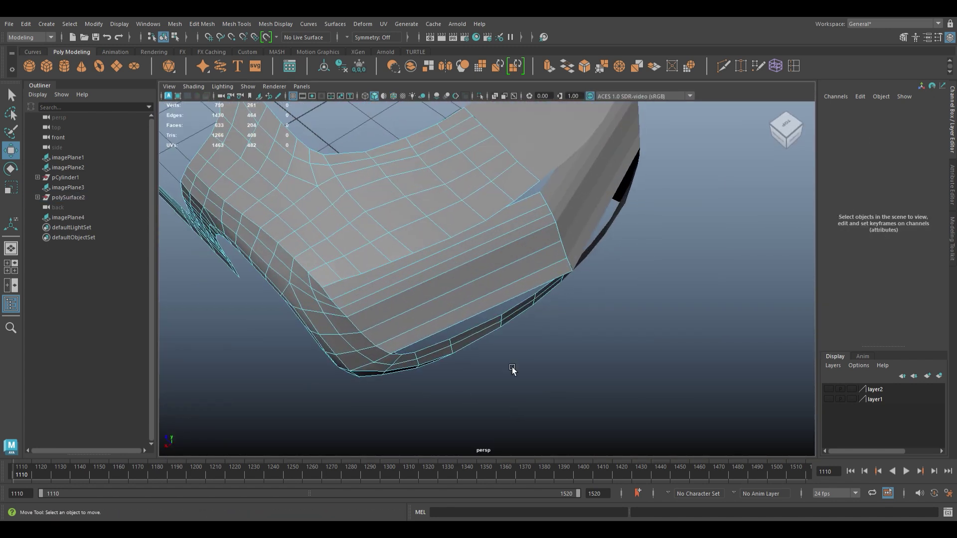
- In side view, slide the taillight corner vertices along Z onto the blueprint outline
key("space")
key("space")
scroll(549, 399, "up", 2)
left_click(567, 330)
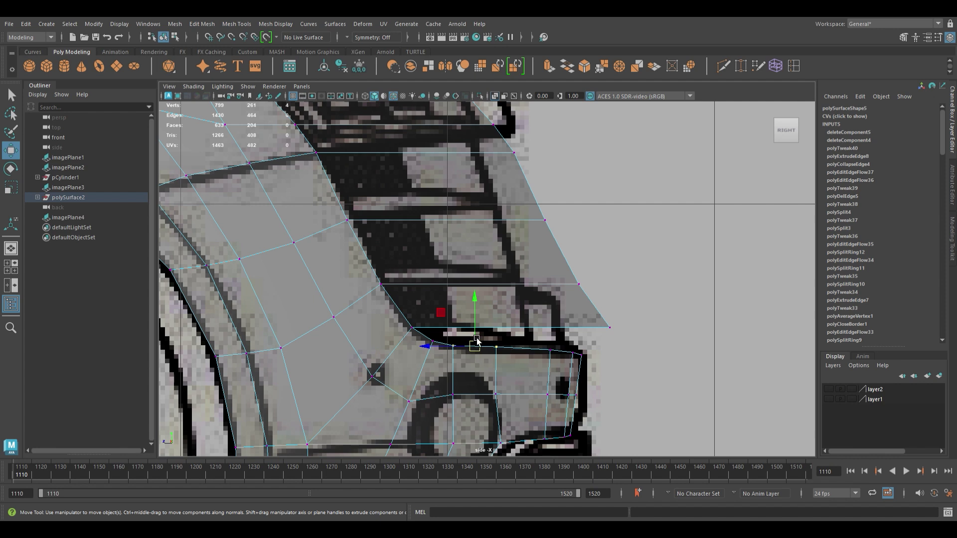
left_click(550, 353)
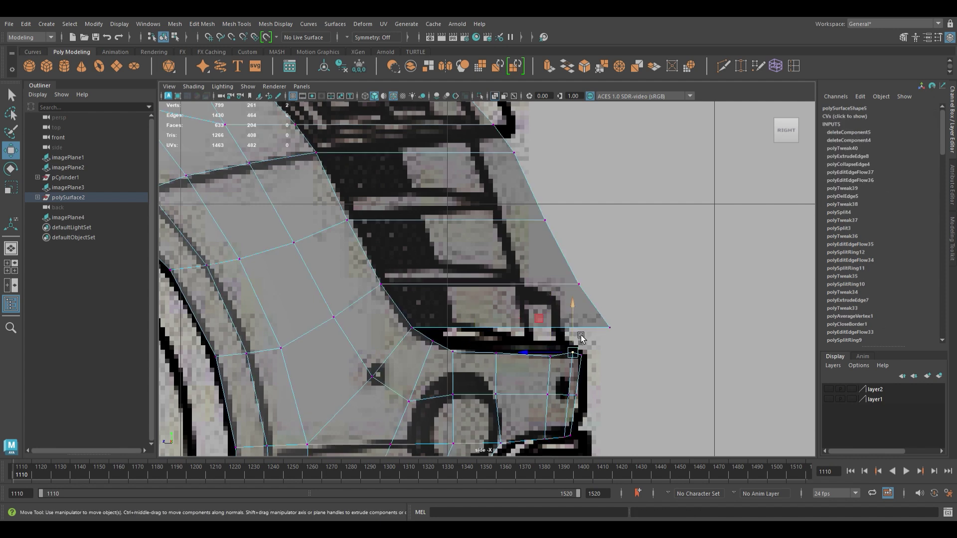
left_click_drag(569, 328, 488, 337)
left_click_drag(544, 292, 482, 291)
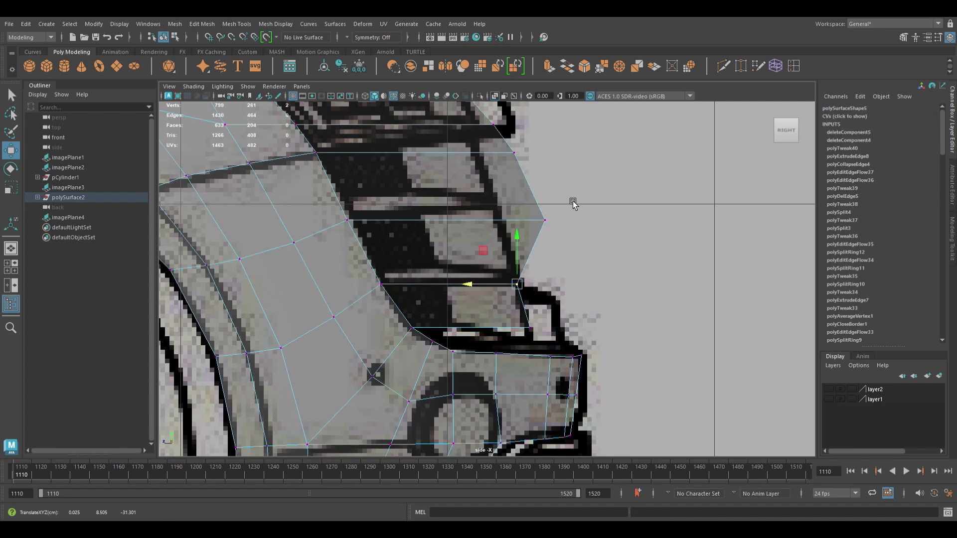
left_click(514, 153)
middle_click_drag(491, 172, 491, 272, "alt")
middle_click_drag(446, 229, 469, 304, "alt")
left_click(431, 193)
- Insert an edge loop across the bumper, then select and remove the unneeded loop
scroll(526, 306, "down", 3)
scroll(526, 306, "down", 5)
key("space")
key("space")
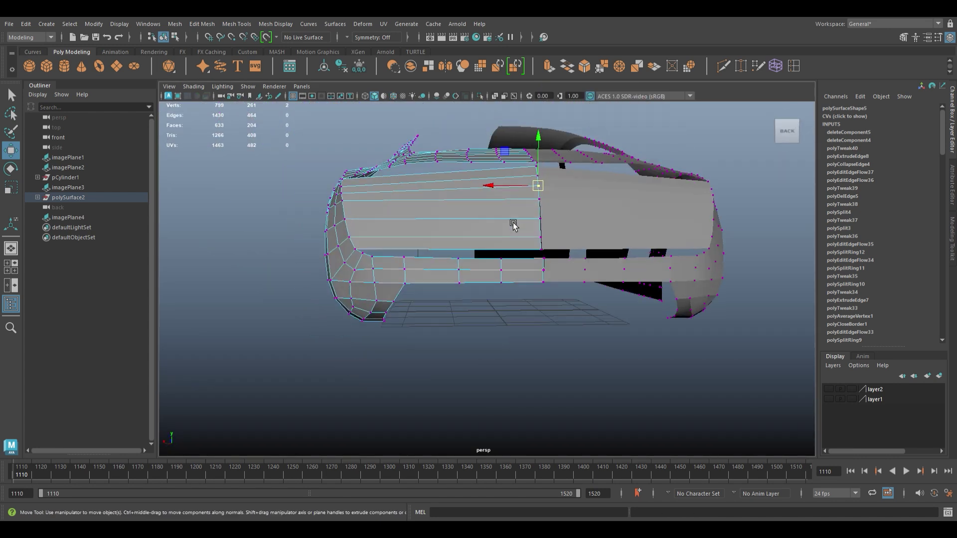
scroll(513, 226, "up", 3)
left_click(481, 299, "ctrl")
mouse_move(552, 316)
left_mouse_down("alt")
mouse_move(463, 234)
mouse_move(551, 259)
mouse_move(248, 267)
left_mouse_up("alt")
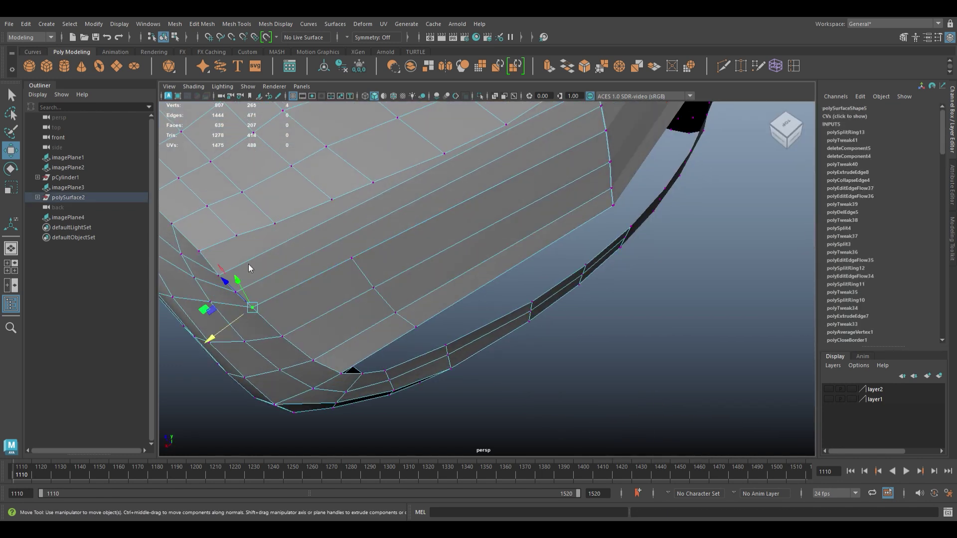
double_click(369, 275)
left_click_drag(370, 275, 384, 299, "alt")
key("f")
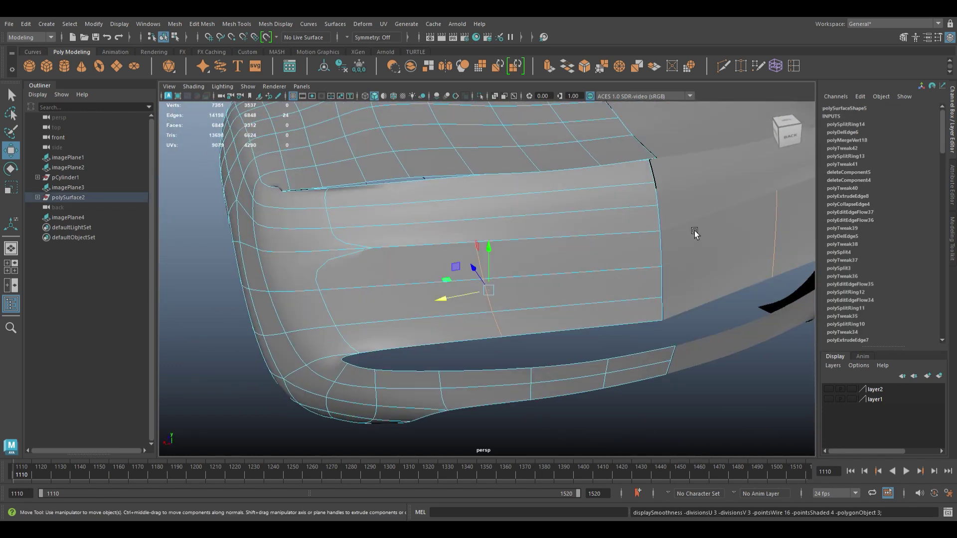
key("ctrl+z")
key("1")
- Add another supporting edge loop across the bumper panel and return to side-view vertex editing
double_click(488, 339)
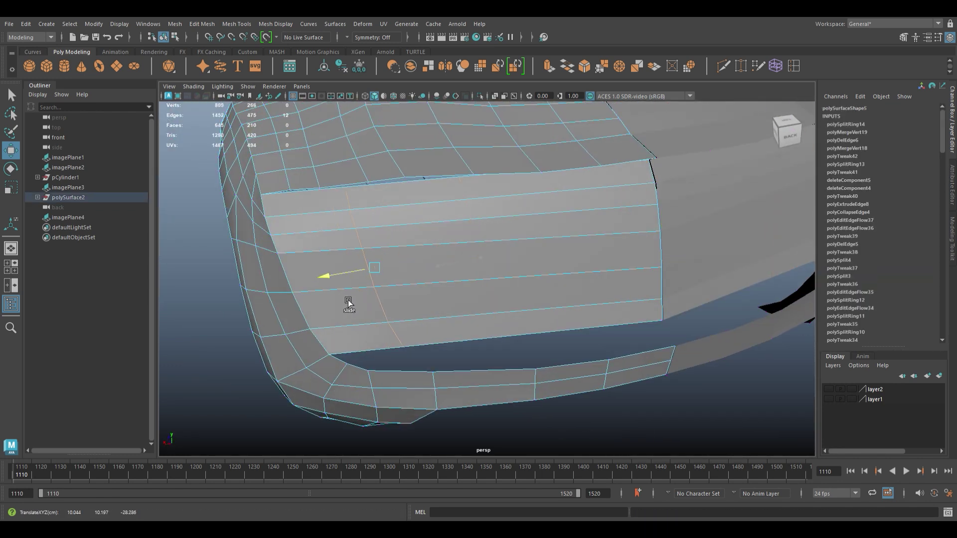
left_click_drag(348, 303, 394, 309, "alt")
left_click_drag(364, 278, 389, 320, "alt")
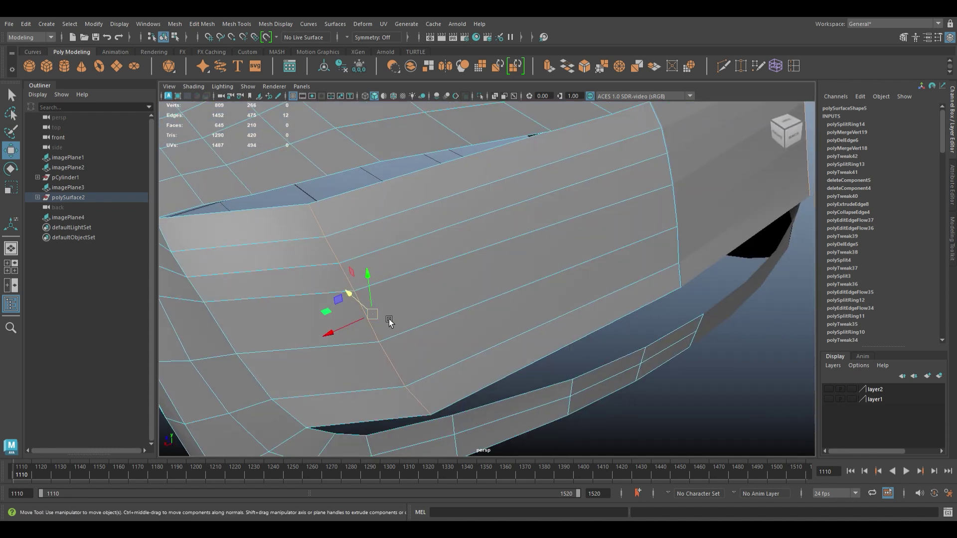
left_click_drag(220, 213, 491, 267, "alt")
left_click(491, 266)
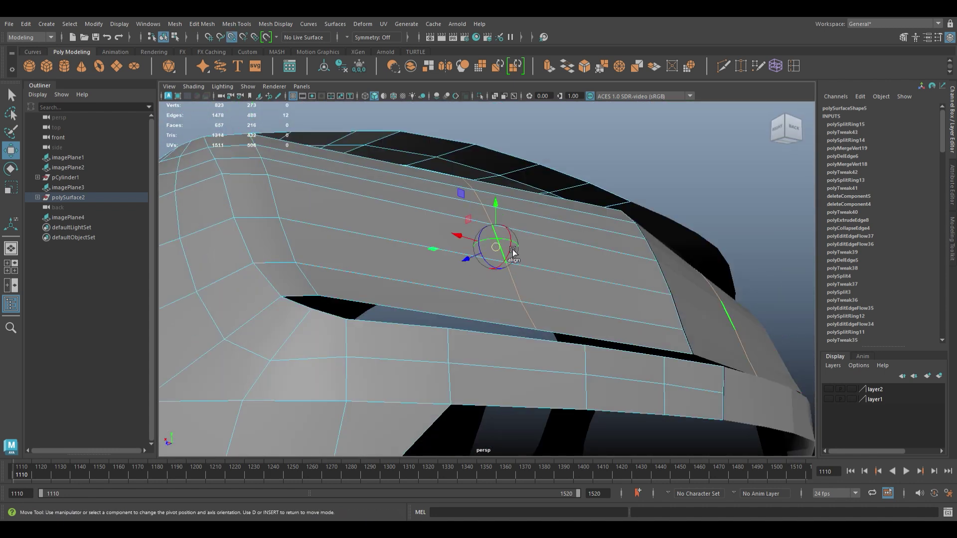
double_click(494, 206)
mouse_move(494, 207)
left_mouse_down("alt")
mouse_move(665, 194)
mouse_move(617, 217)
mouse_move(552, 312)
left_mouse_up("alt")
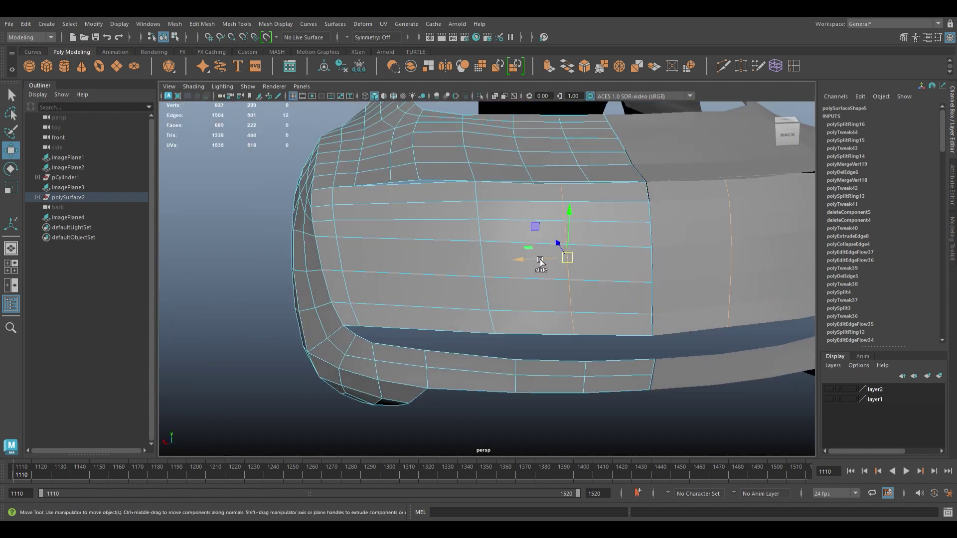
left_click_drag(514, 272, 550, 257, "alt")
mouse_move(532, 199)
left_mouse_down("alt")
mouse_move(569, 302)
mouse_move(626, 359)
mouse_move(571, 299)
left_mouse_up("alt")
scroll(503, 285, "up", 5)
key("F9")
- Move the bumper's corner vertex to the side blueprint and even out the bumper edge loop's flow
left_click(535, 297)
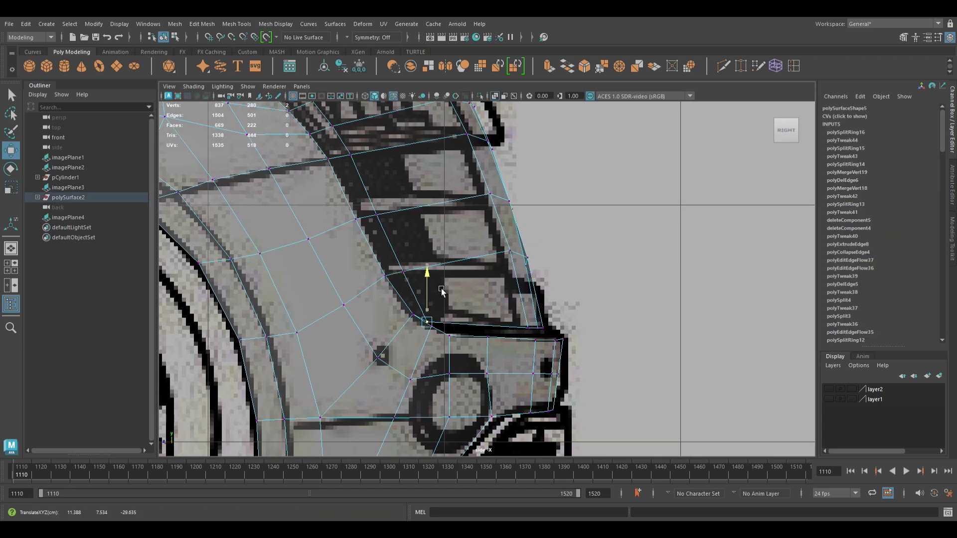
left_click_drag(440, 293, 512, 296, "alt")
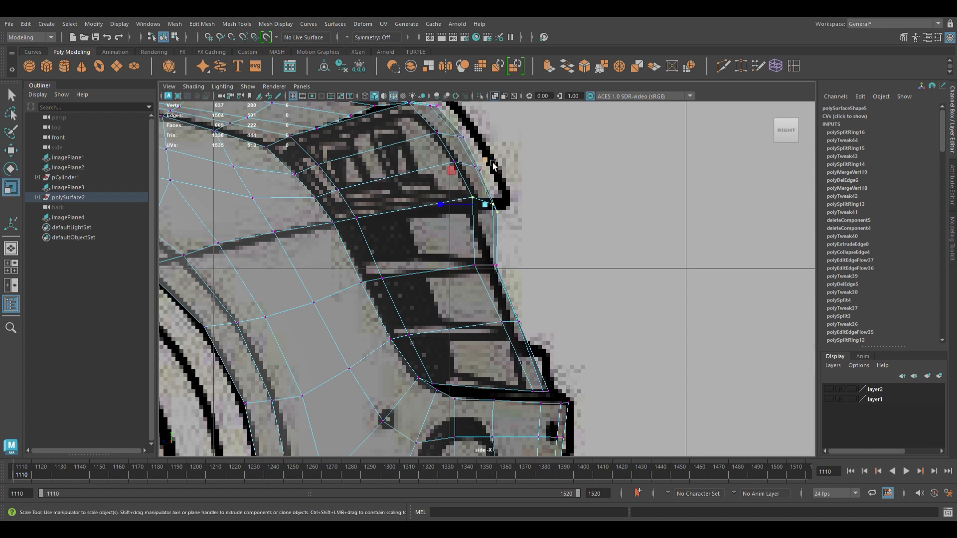
left_click_drag(427, 207, 546, 282, "alt")
scroll(482, 246, "down", 5)
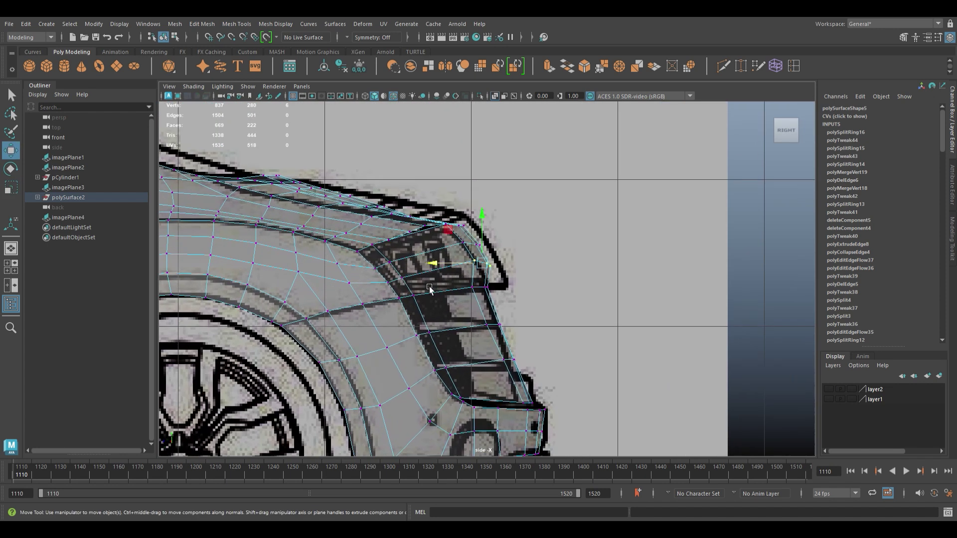
scroll(492, 299, "up", 3)
scroll(494, 291, "down", 5)
mouse_move(592, 207)
left_mouse_down("alt")
mouse_move(552, 271)
mouse_move(608, 302)
left_mouse_up("alt")
scroll(523, 284, "up", 5)
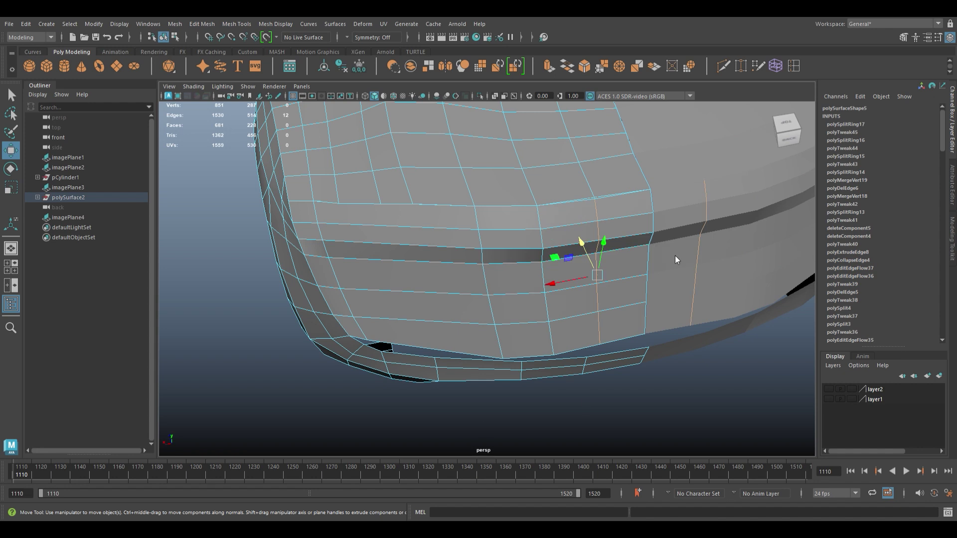
right_click_drag(676, 259, 648, 299, "shift")
left_click_drag(649, 299, 626, 319, "alt")
left_click_drag(582, 262, 443, 353, "alt")
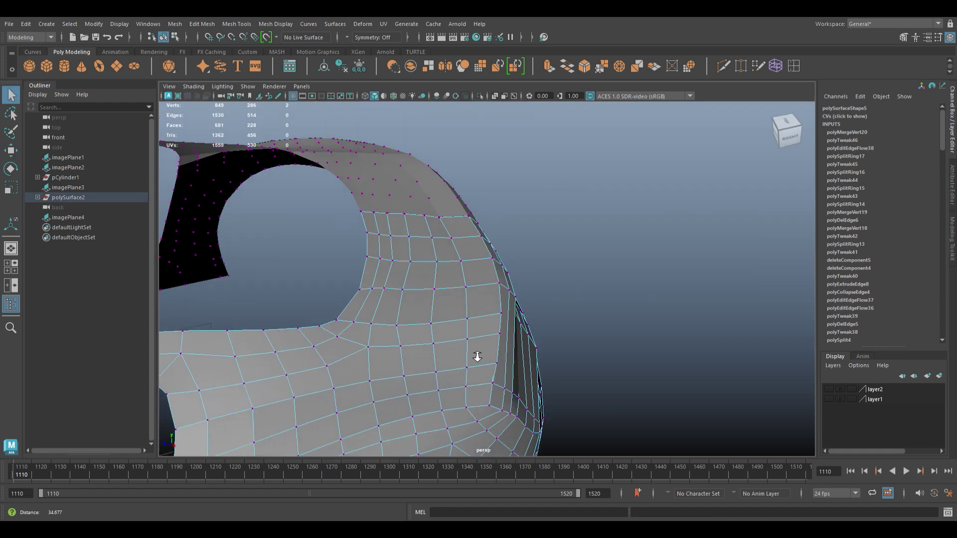
- Try Edit Edge Flow on a fender edge, then undo the adjustment
left_click(374, 374)
key("g")
key("g")
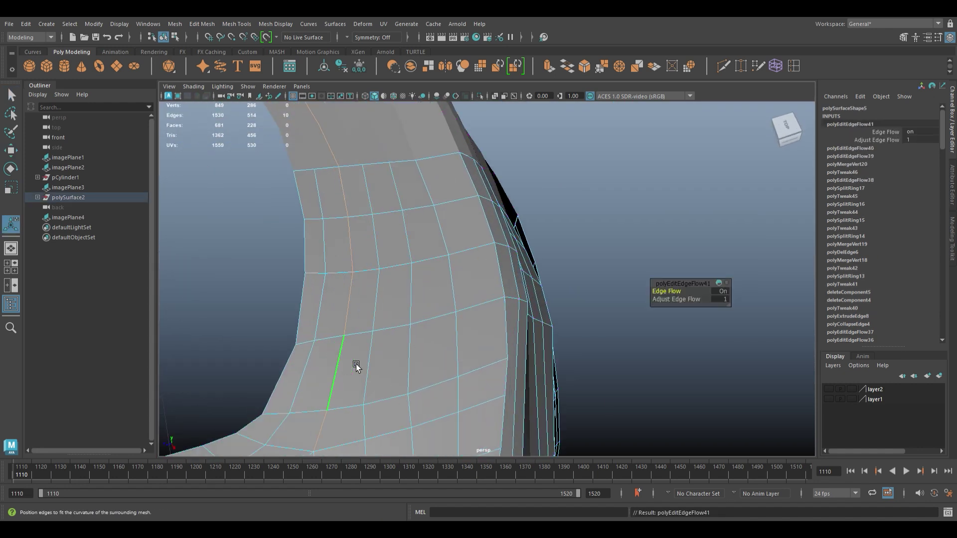
key("ctrl+z")
left_click_drag(428, 354, 347, 292, "alt")
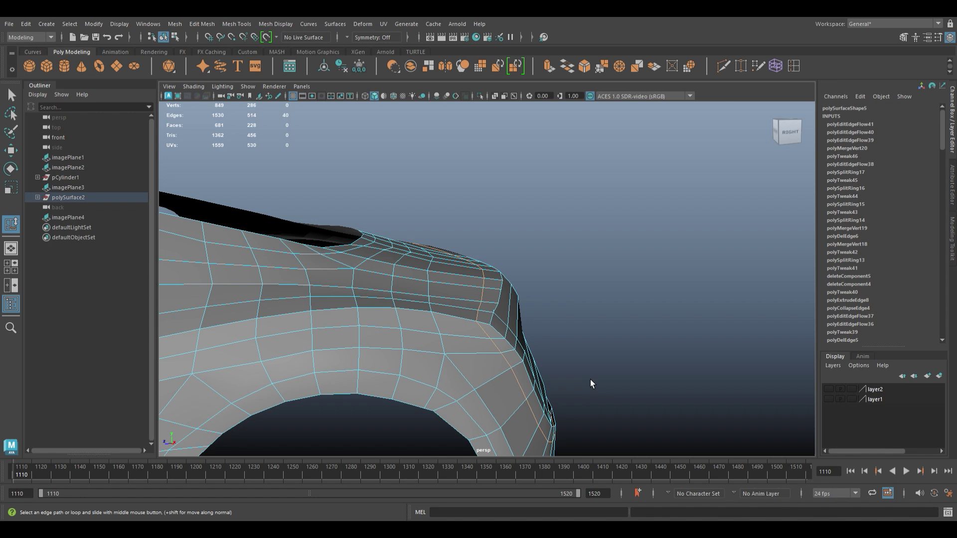
left_click_drag(591, 384, 398, 245, "alt")
- Insert an edge loop across the fender and tweak its edge with Move and Rotate
left_click_drag(373, 334, 439, 336, "alt")
left_click(435, 321)
key("w")
mouse_move(399, 289)
left_mouse_down("alt")
mouse_move(421, 274)
mouse_move(439, 325)
mouse_move(514, 407)
mouse_move(438, 345)
mouse_move(453, 331)
left_mouse_up("alt")
left_click(444, 344)
key("F10")
left_click(453, 331)
mouse_move(409, 262)
left_mouse_down("alt")
mouse_move(432, 316)
mouse_move(453, 207)
mouse_move(526, 271)
mouse_move(464, 217)
mouse_move(491, 332)
left_mouse_up("alt")
key("e")
left_click(432, 318)
key("ctrl+z")
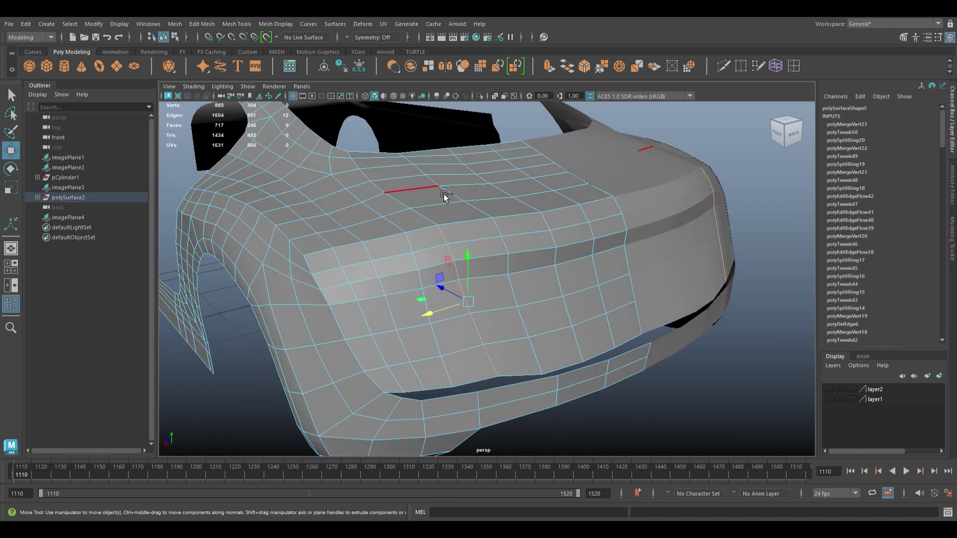
- Preview the smoothed mesh and even out the flow of the fender and bumper edge loops
key("3")
left_click_drag(445, 196, 473, 220, "alt")
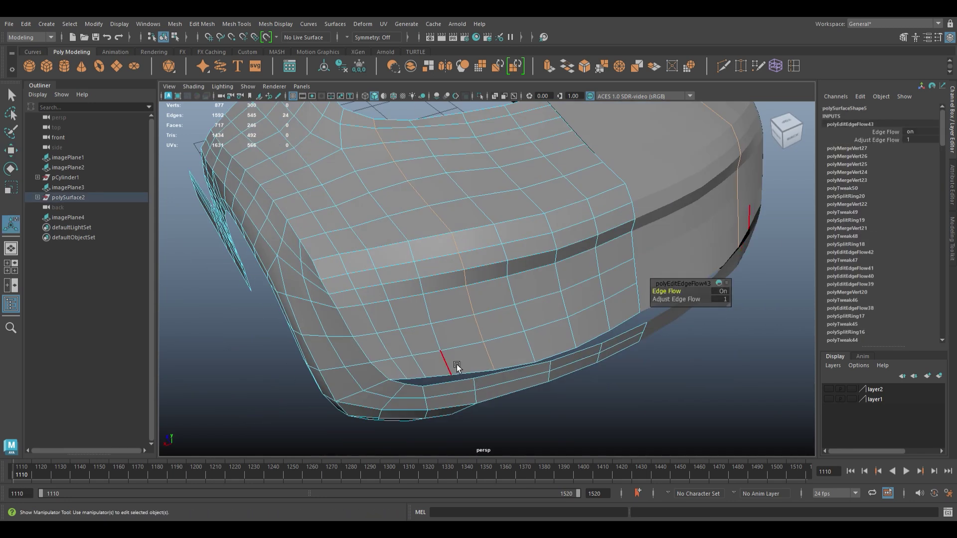
key("w")
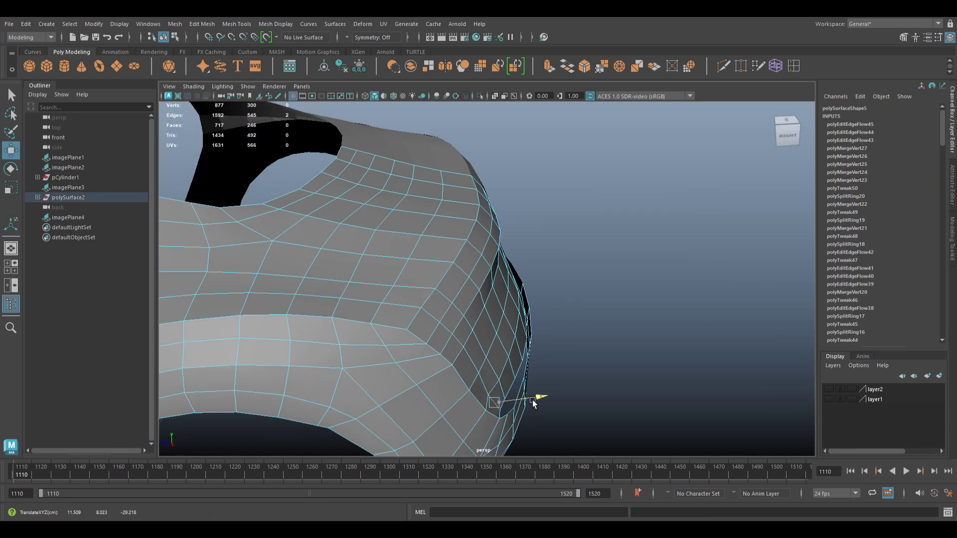
key("q")
left_click(560, 274)
left_click_drag(526, 356, 545, 338, "alt")
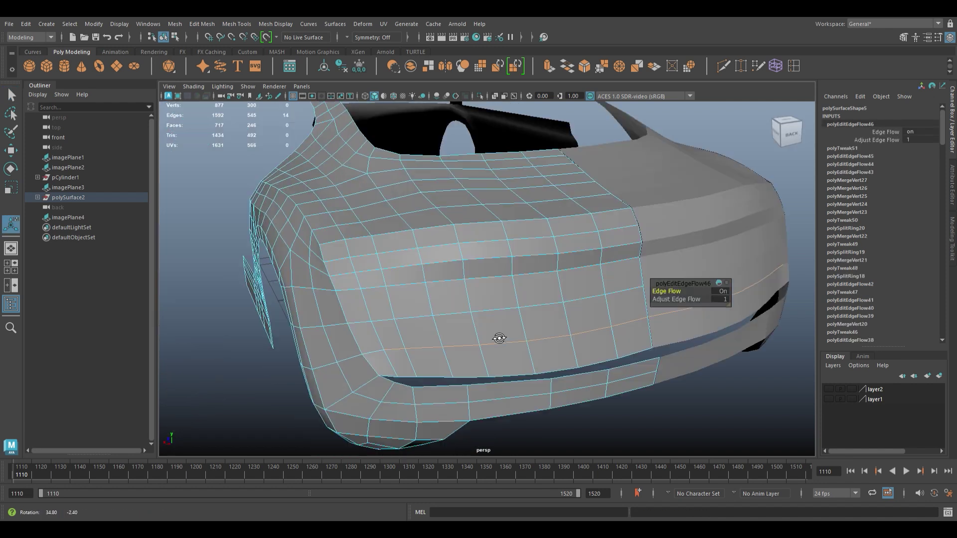
key("w")
mouse_move(656, 280)
left_mouse_down("alt")
mouse_move(487, 371)
mouse_move(543, 352)
left_mouse_up("alt")
left_click(487, 369)
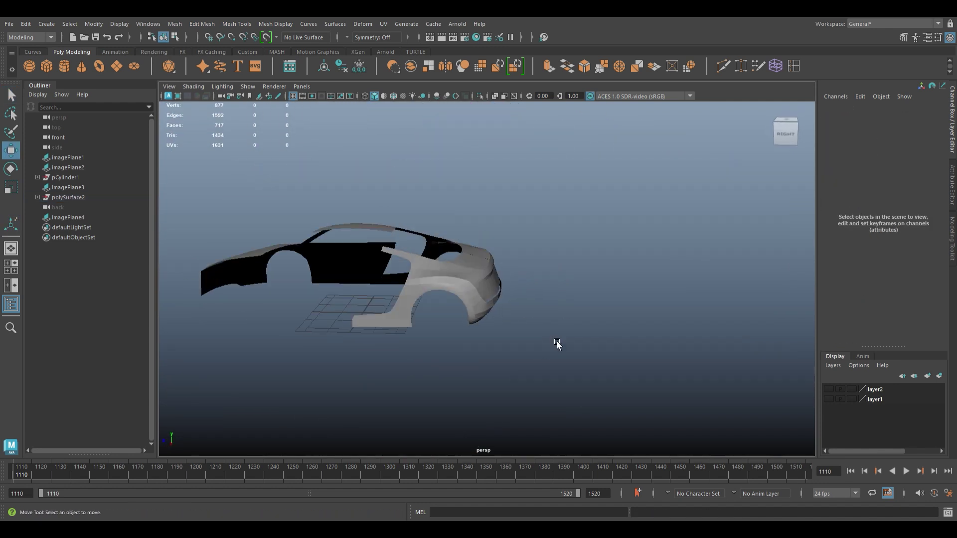
- Show layer1's full car body in a three-quarter view and save the scene as Audi_R8_1.mb
left_click(828, 399)
mouse_move(632, 417)
left_mouse_down("alt")
mouse_move(629, 274)
mouse_move(522, 399)
mouse_move(585, 387)
mouse_move(502, 387)
mouse_move(754, 366)
mouse_move(366, 114)
left_mouse_up("alt")
left_click(671, 274)
mouse_move(527, 431)
left_mouse_down("alt")
mouse_move(459, 438)
mouse_move(560, 424)
mouse_move(397, 117)
left_mouse_up("alt")
scroll(549, 391, "down", 2)
key("ctrl+s")
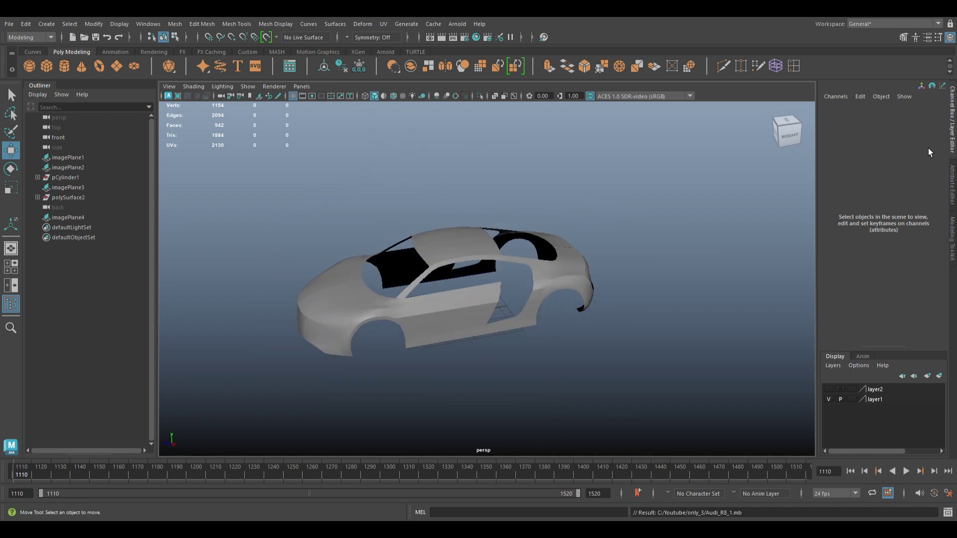